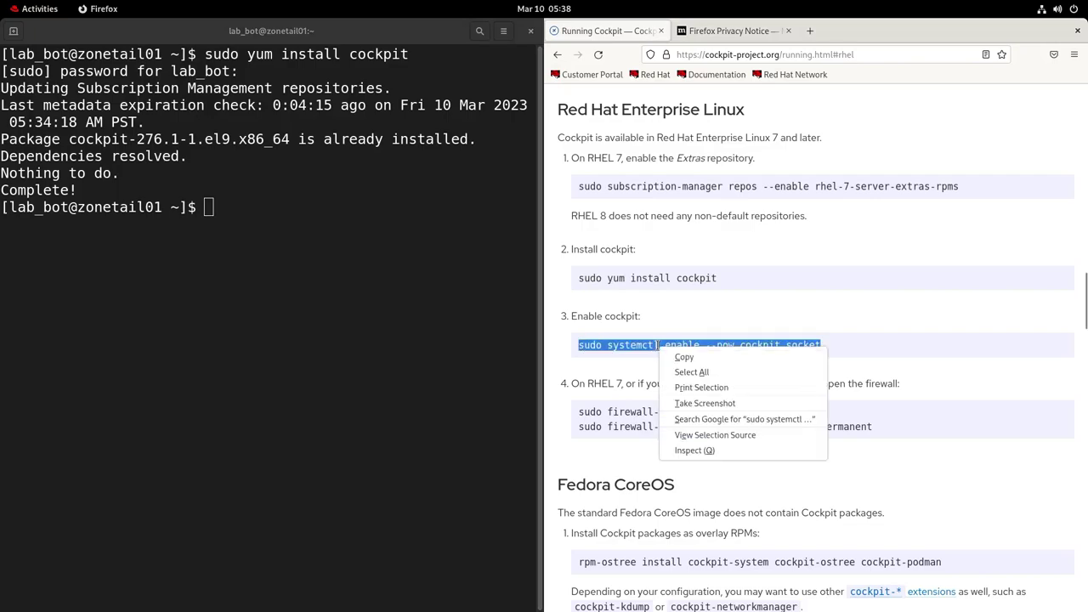
Copy the enable-cockpit command from the guide, run `sudo systemctl enable --now cockpit.socket` in the terminal, and close the terminal.
click(685, 368)
click(371, 309)
right_click(371, 309)
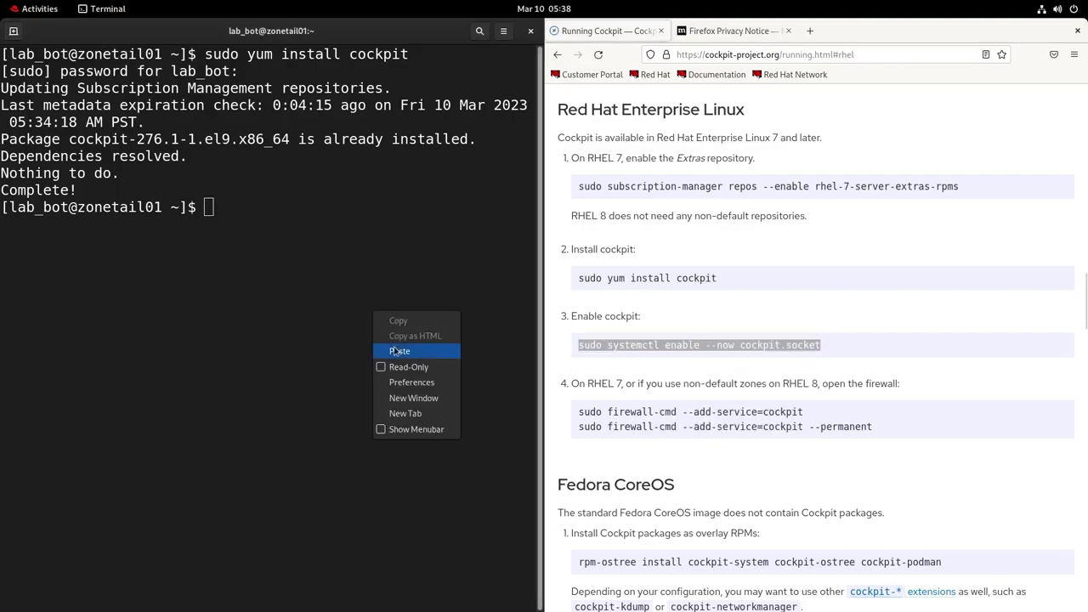
click(396, 349)
key(Return)
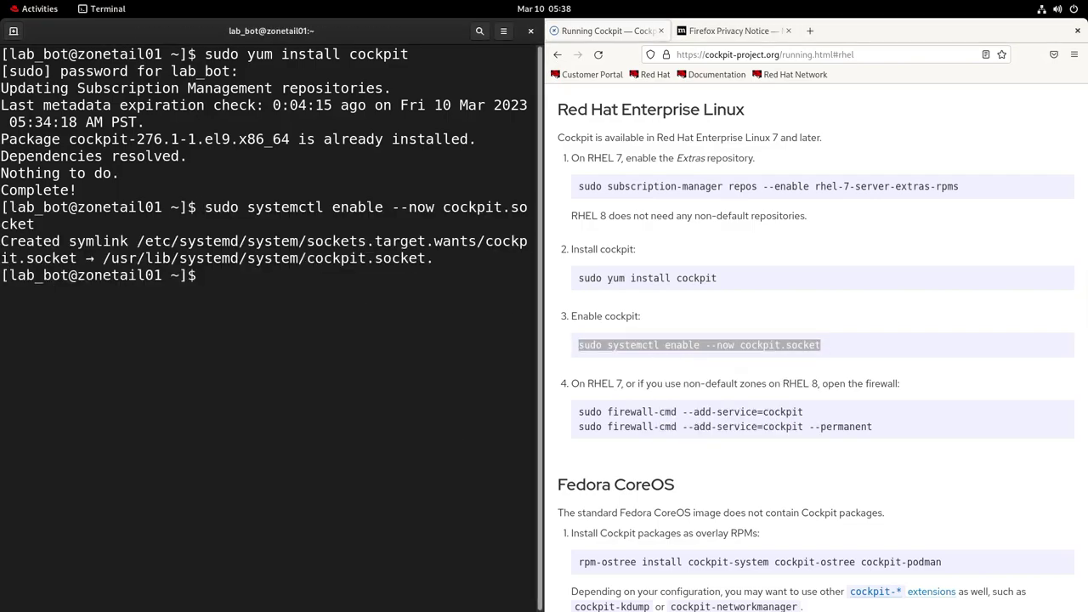
click(531, 31)
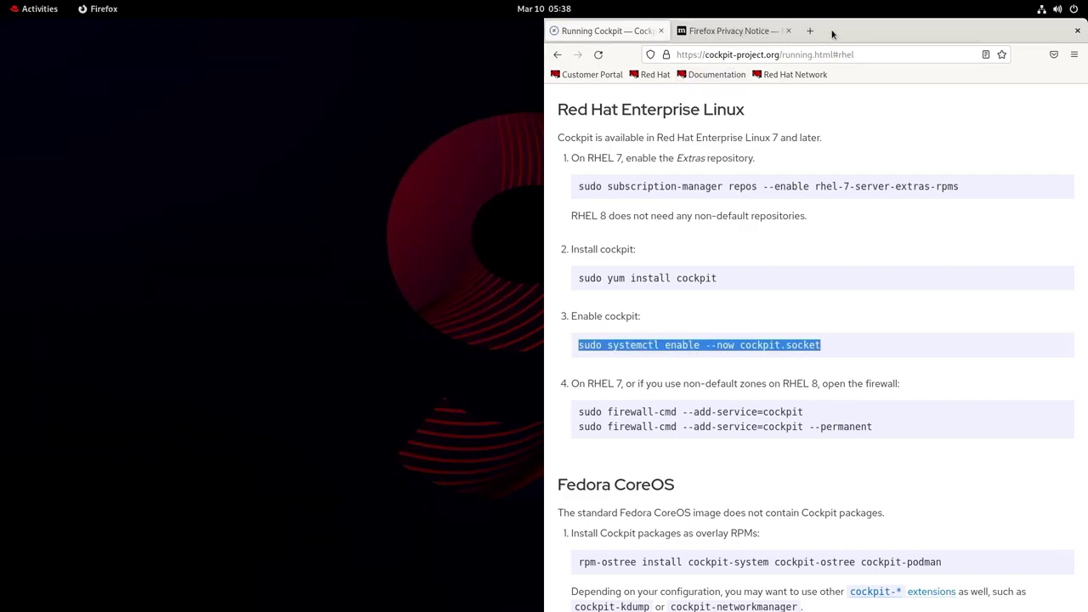
Maximize the browser window and open the Cockpit web console at localhost:9090.
double_click(828, 32)
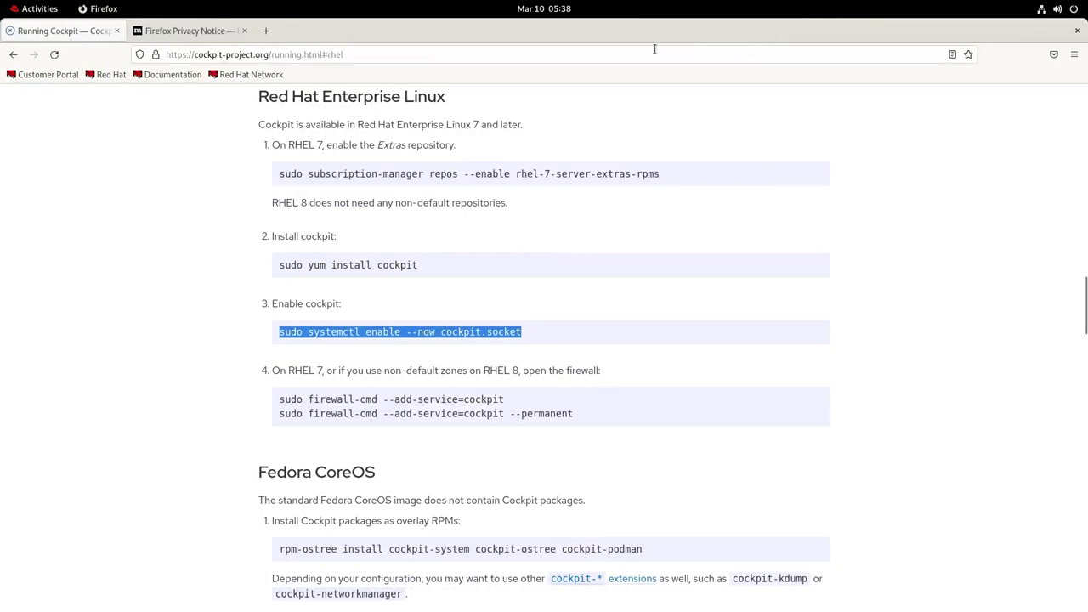
click(655, 49)
text(localho)
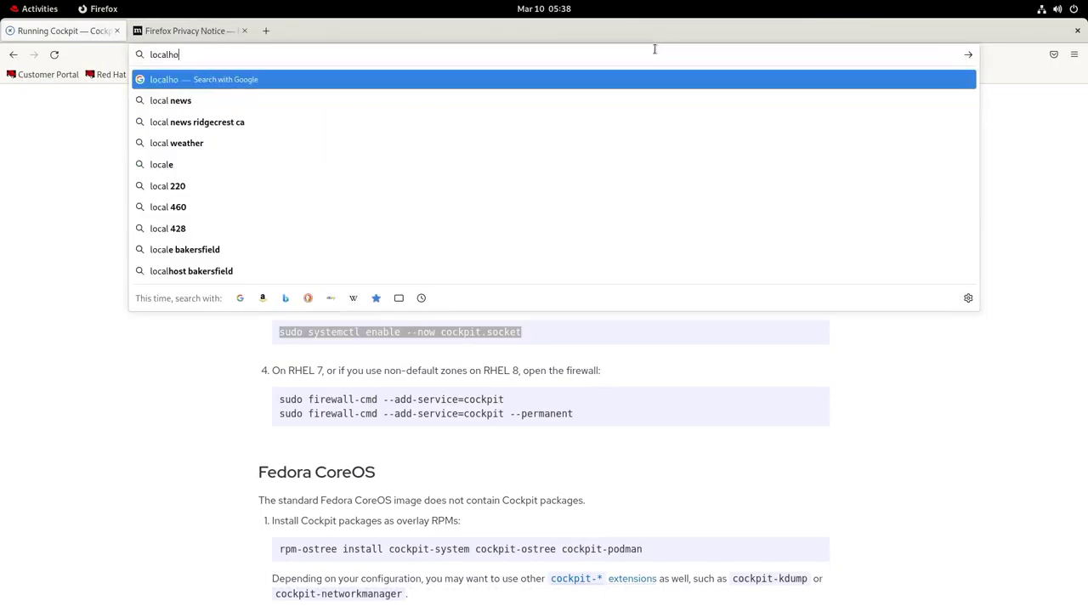
text(st:9090)
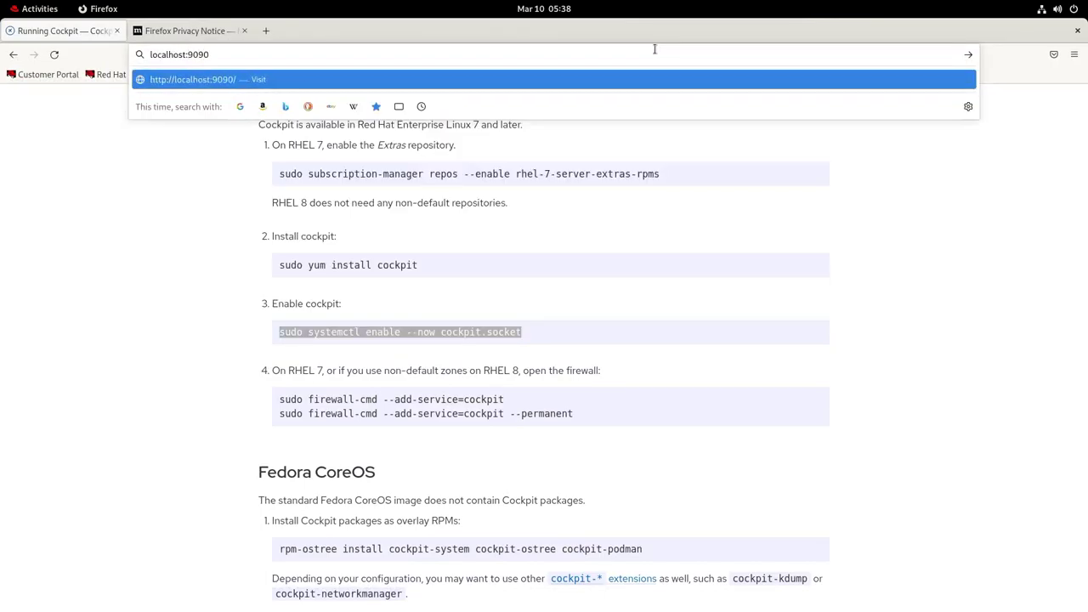
key(Return)
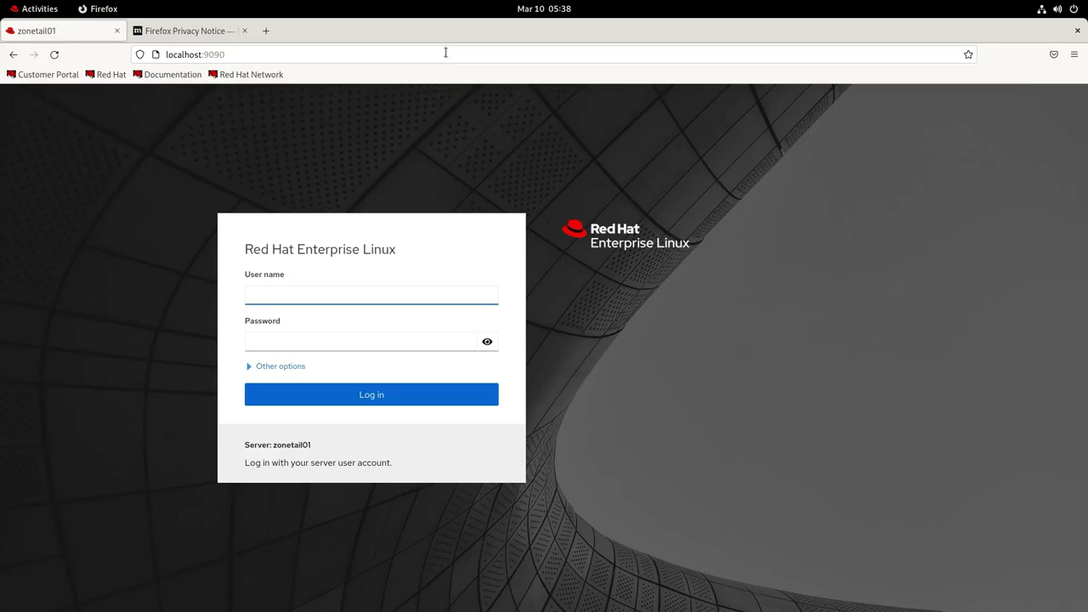
Show the web console in full screen and log in as lab_bot with the account password.
key(F11)
text(la)
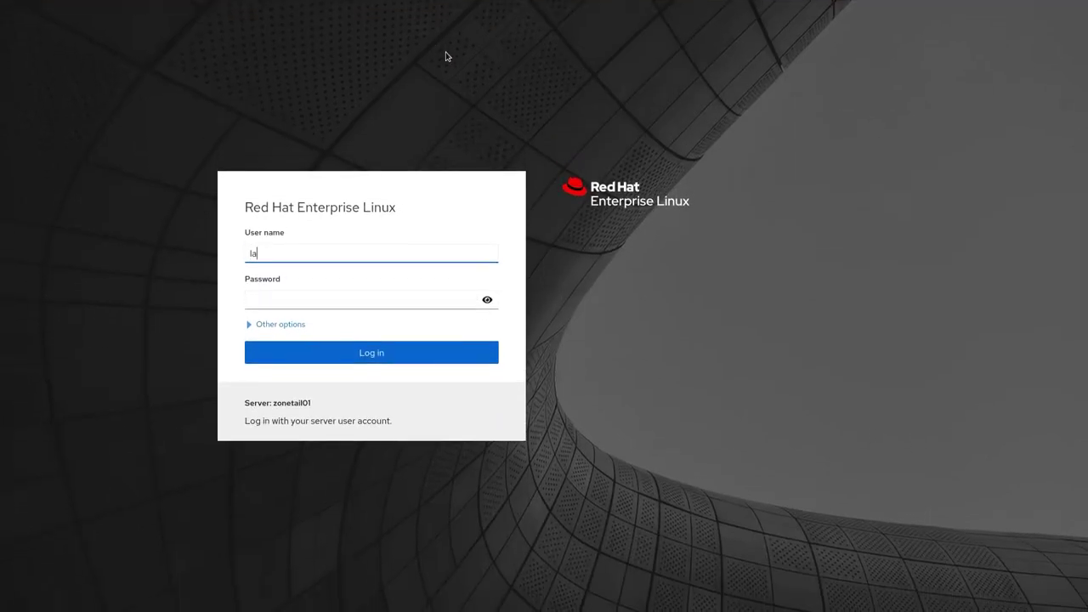
text(b_botr)
key(Tab)
text(********)
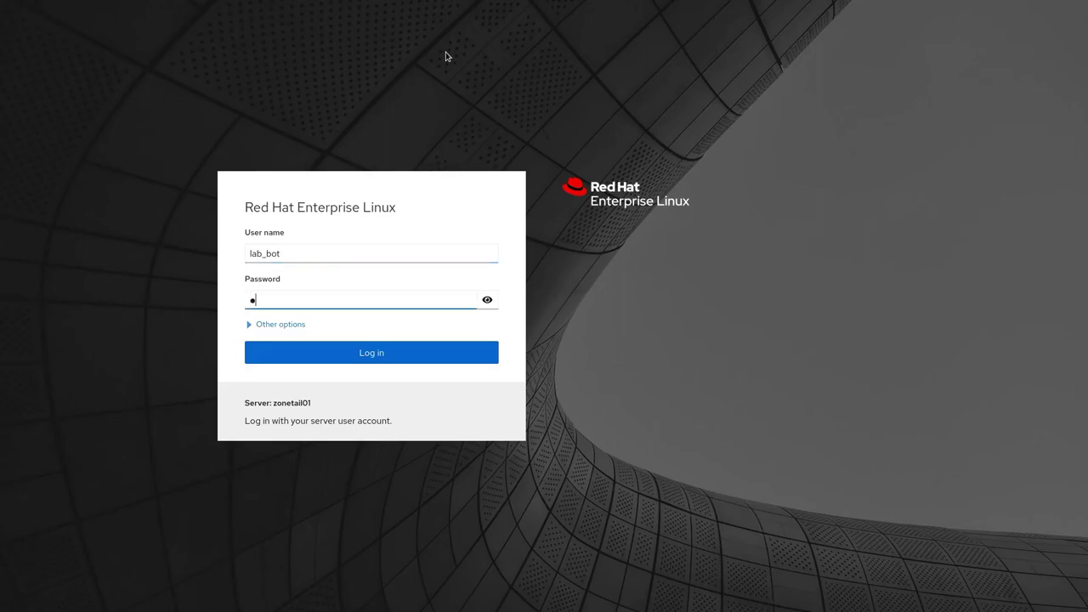
text(*********)
key(Return)
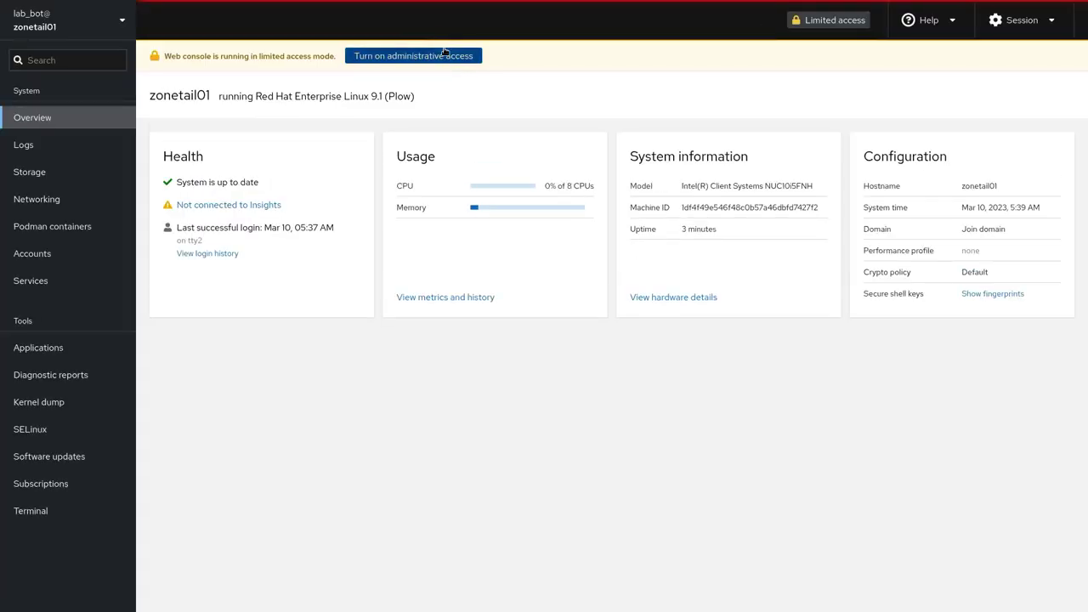
Turn on administrative access for the web console by authenticating with the account password.
click(443, 55)
text(************)
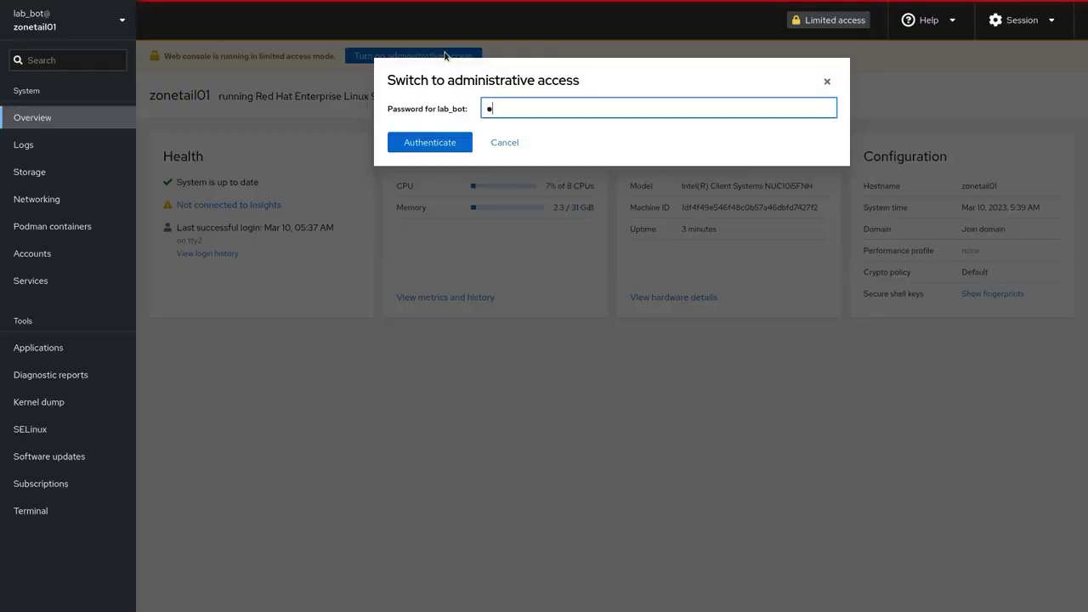
text(*****)
key(Return)
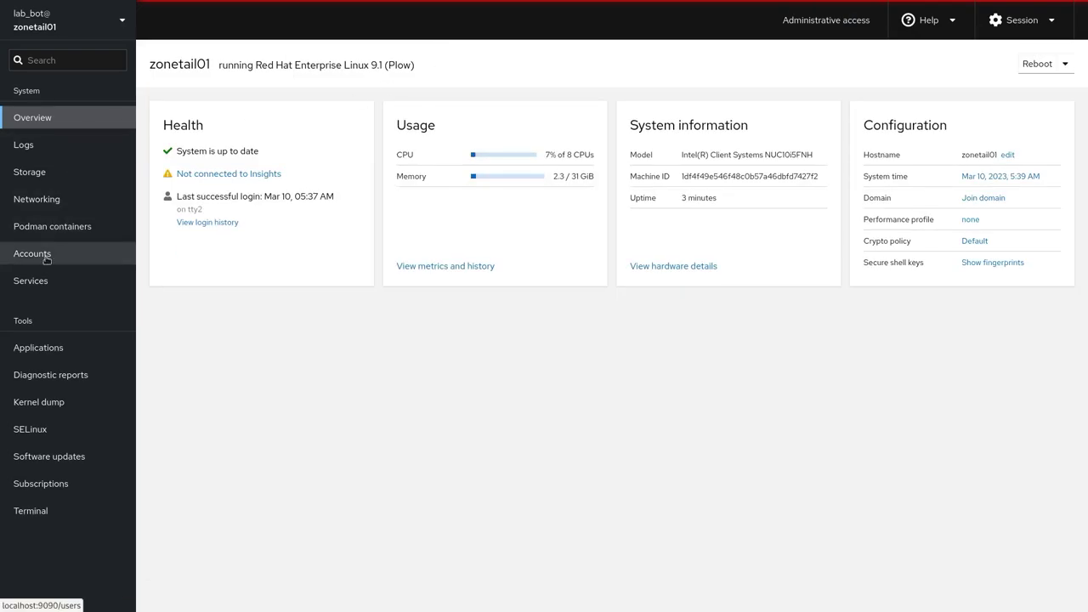
Install the Machines application from Cockpit's Applications and open the Virtual machines page.
click(88, 360)
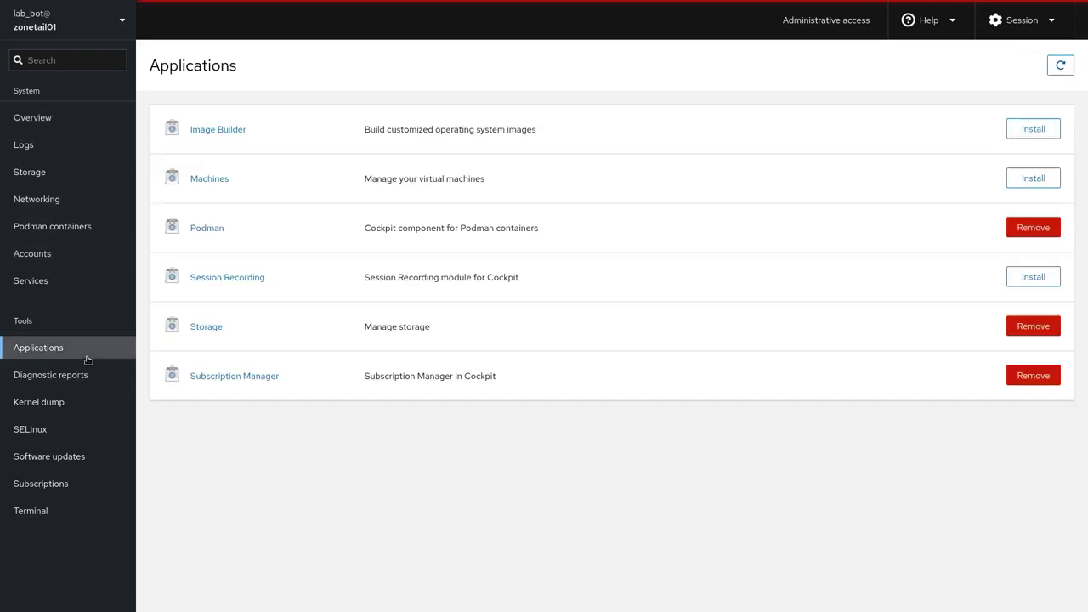
click(1014, 177)
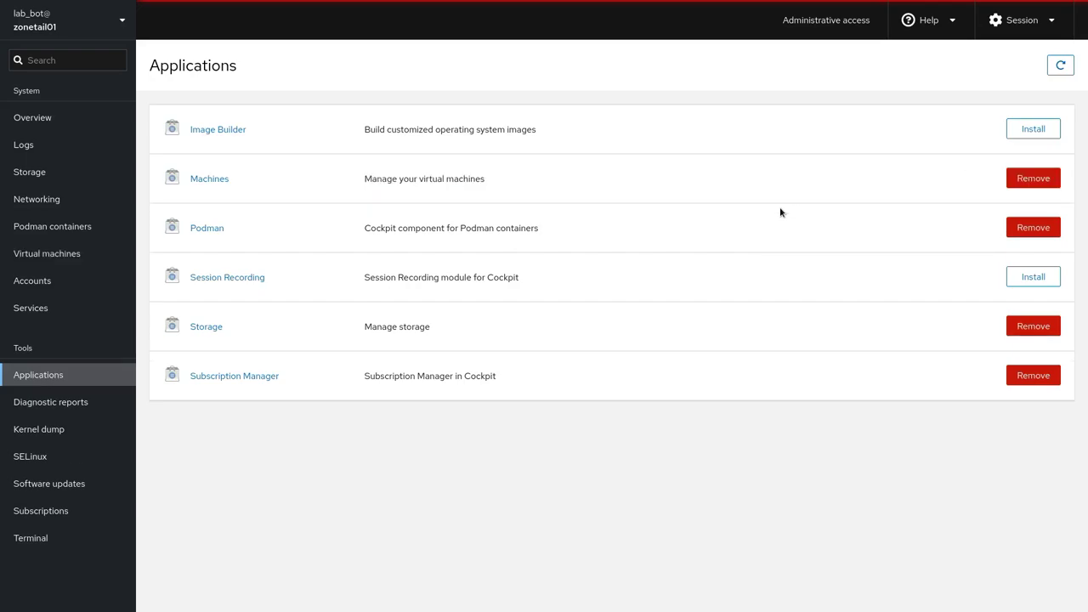
click(88, 252)
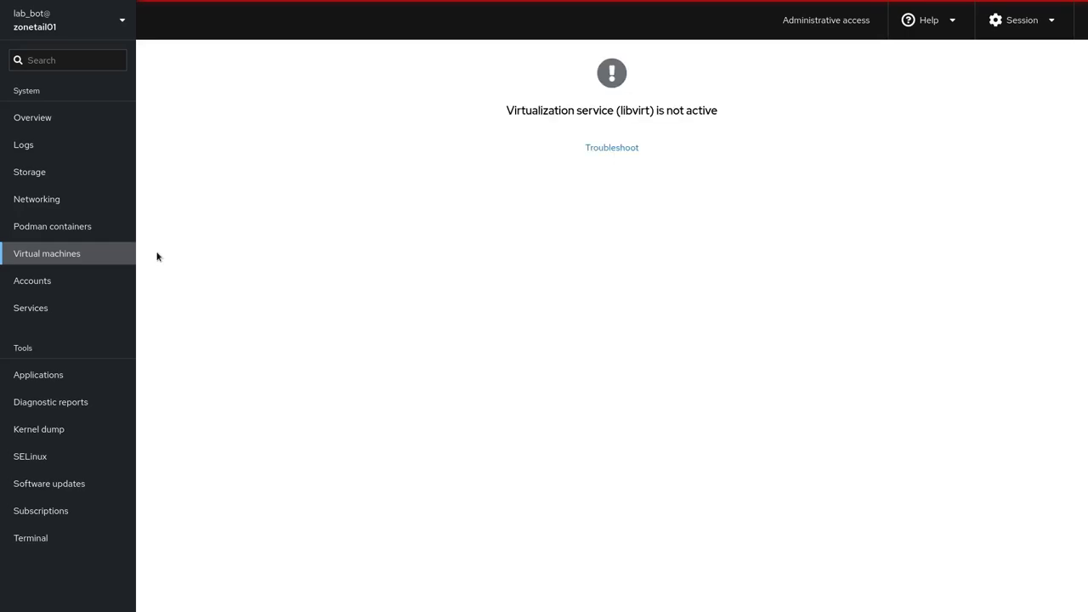
Troubleshoot the virtualization service by finding libvirtd among the system services, then start and enable it.
click(612, 148)
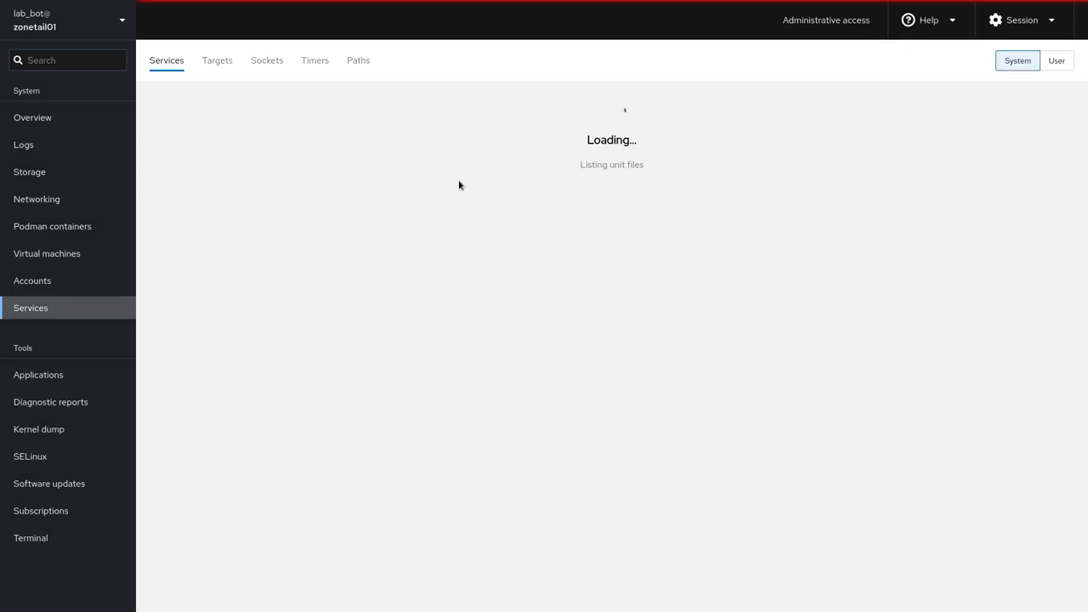
scroll(233, 237, down, 6)
scroll(233, 237, down, 20)
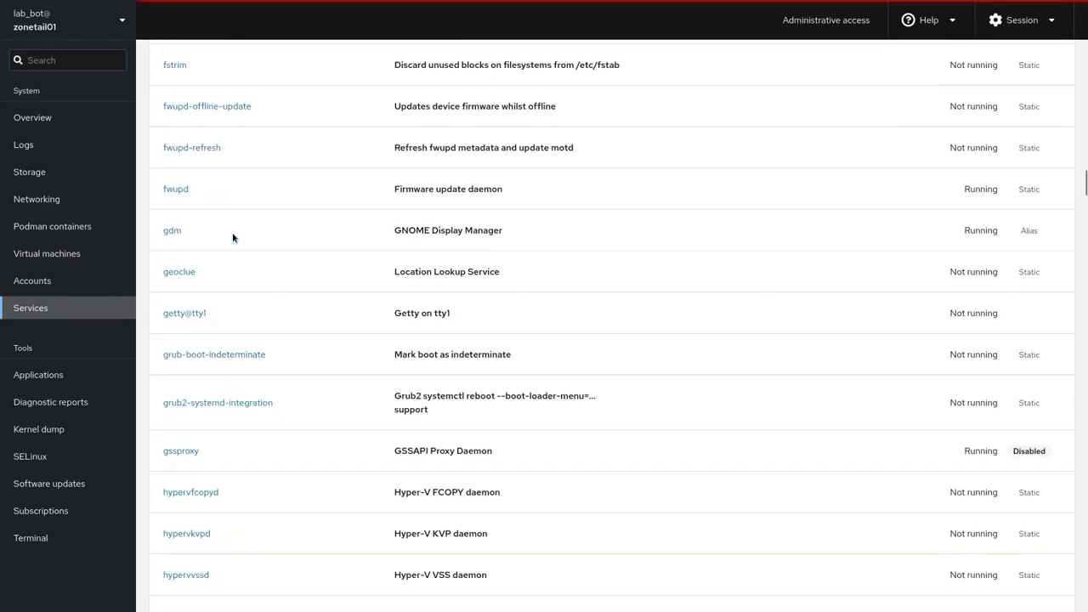
scroll(233, 238, down, 10)
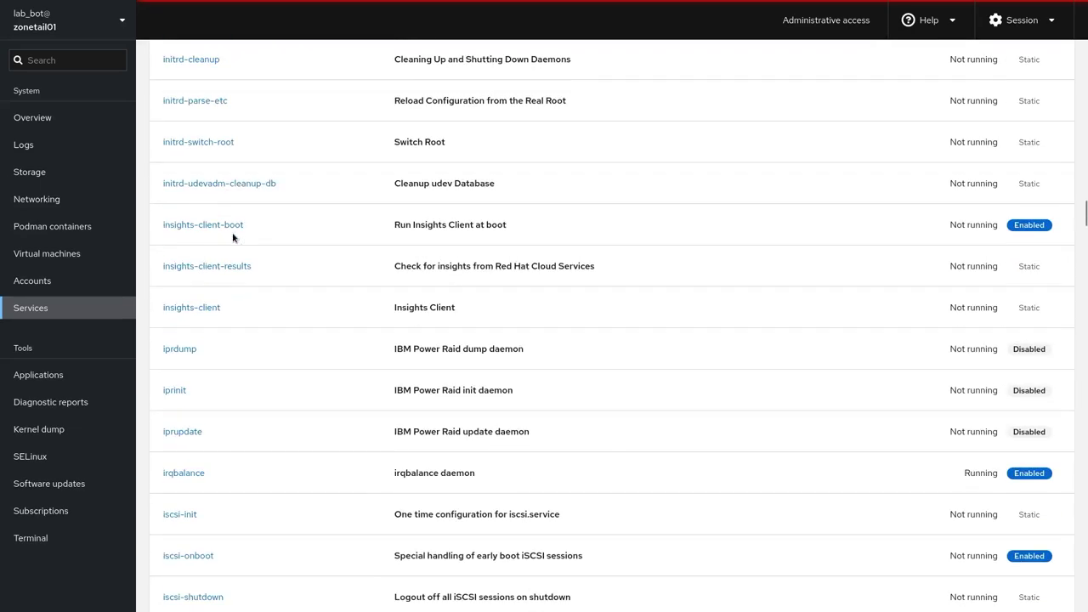
scroll(233, 237, down, 4)
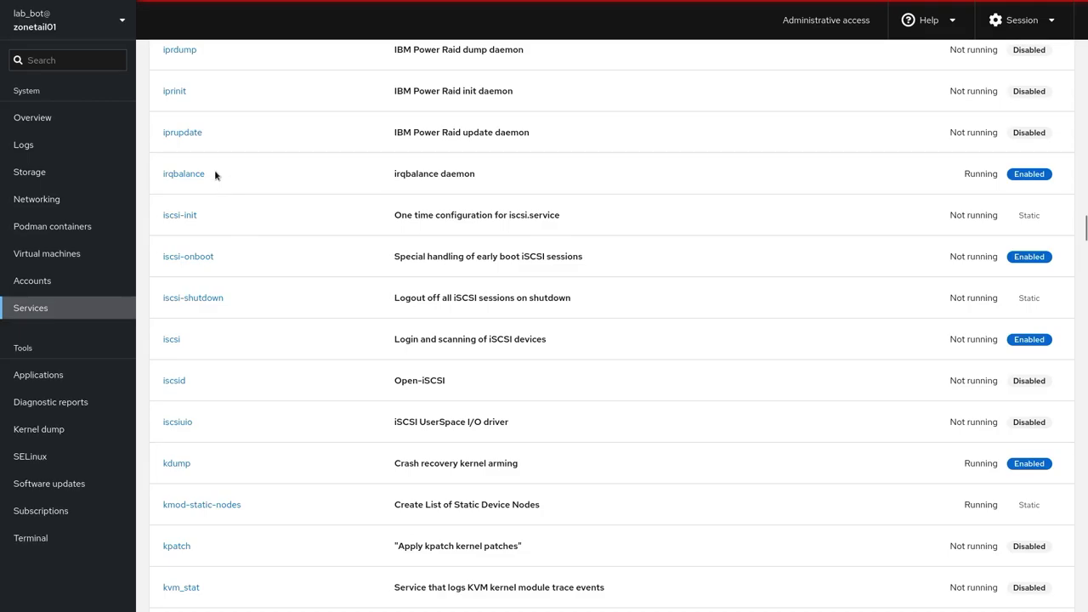
scroll(217, 169, up, 3)
scroll(217, 169, down, 15)
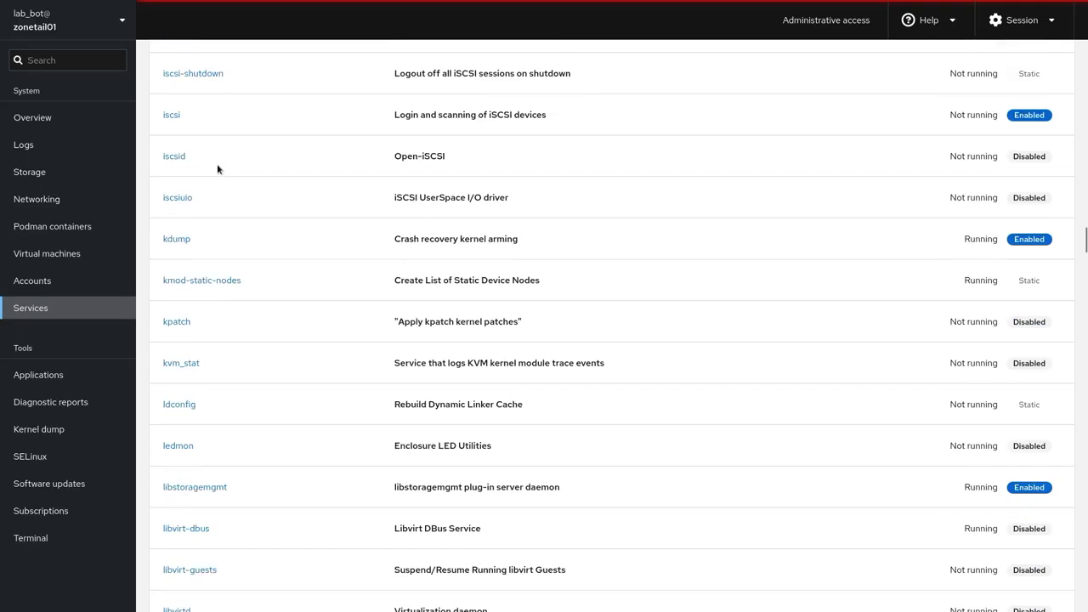
scroll(216, 170, down, 12)
scroll(216, 169, up, 20)
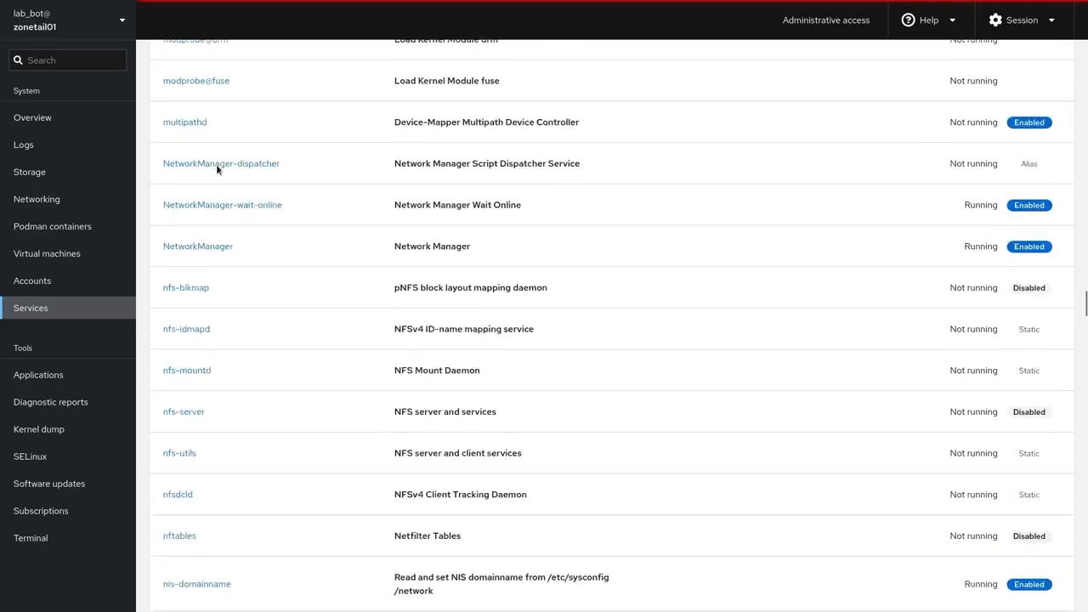
scroll(216, 170, up, 5)
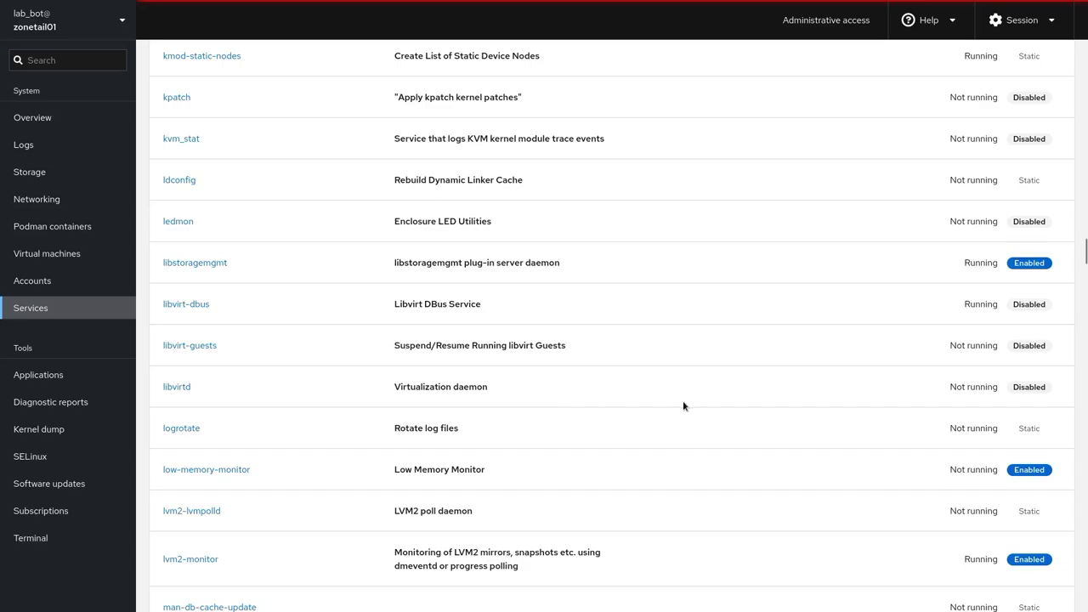
click(186, 388)
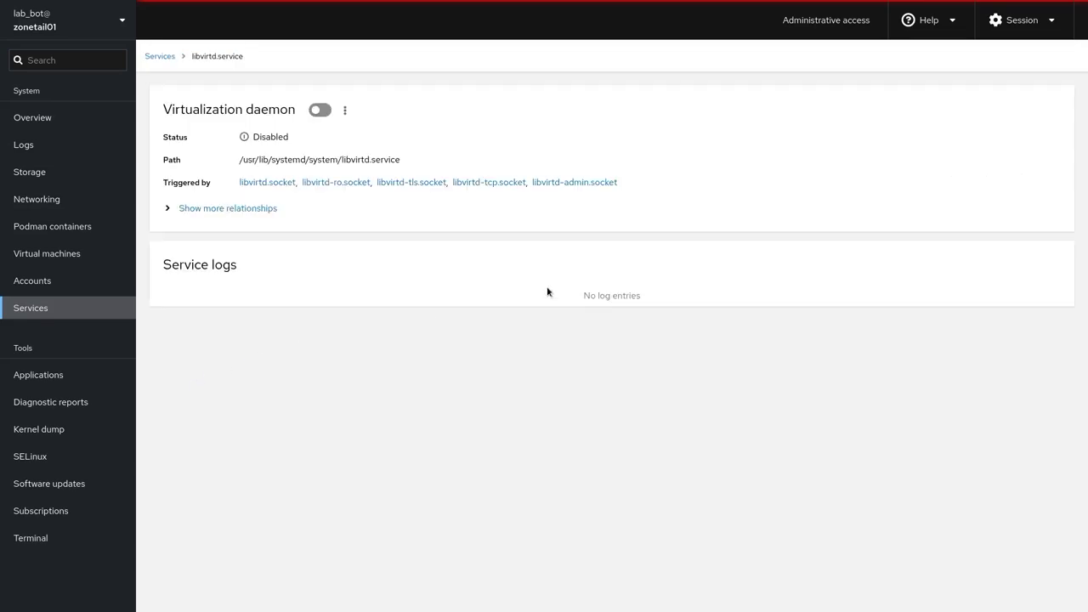
click(326, 115)
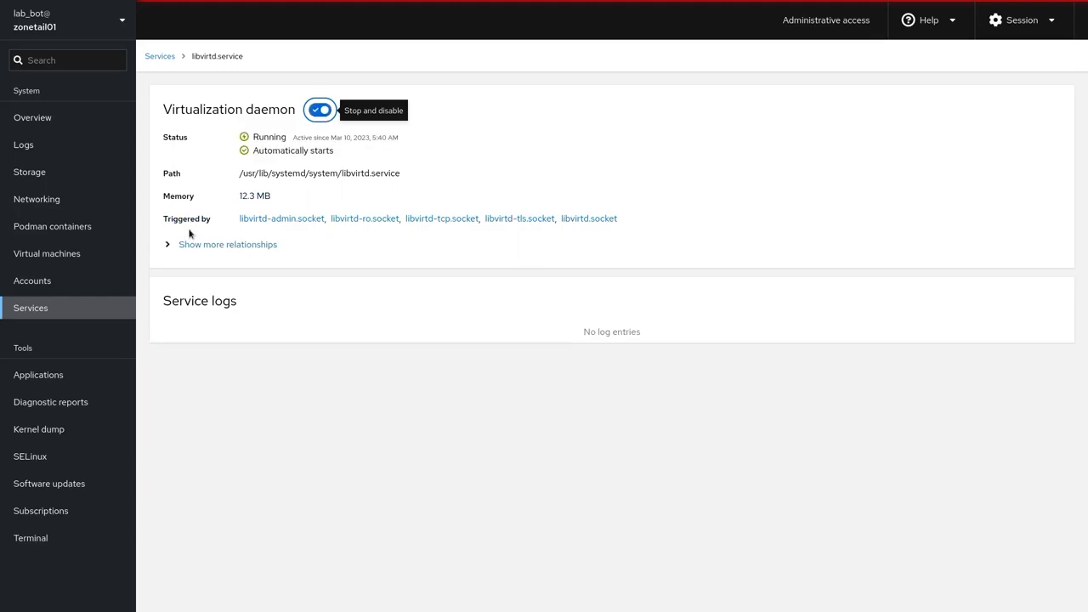
Reload the Virtual machines page and open its storage pools list.
click(73, 253)
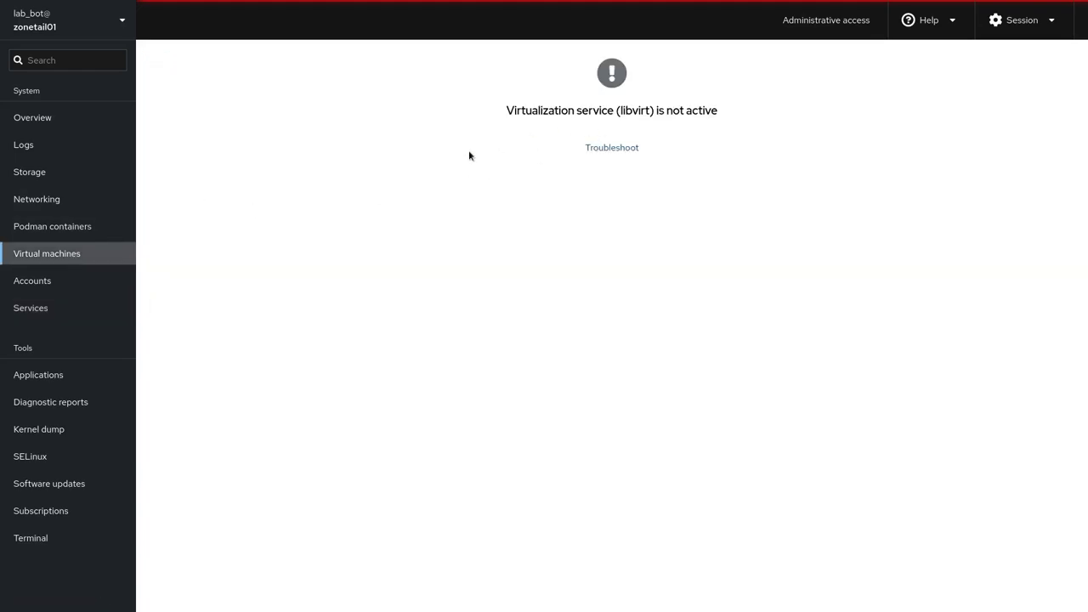
key(F5)
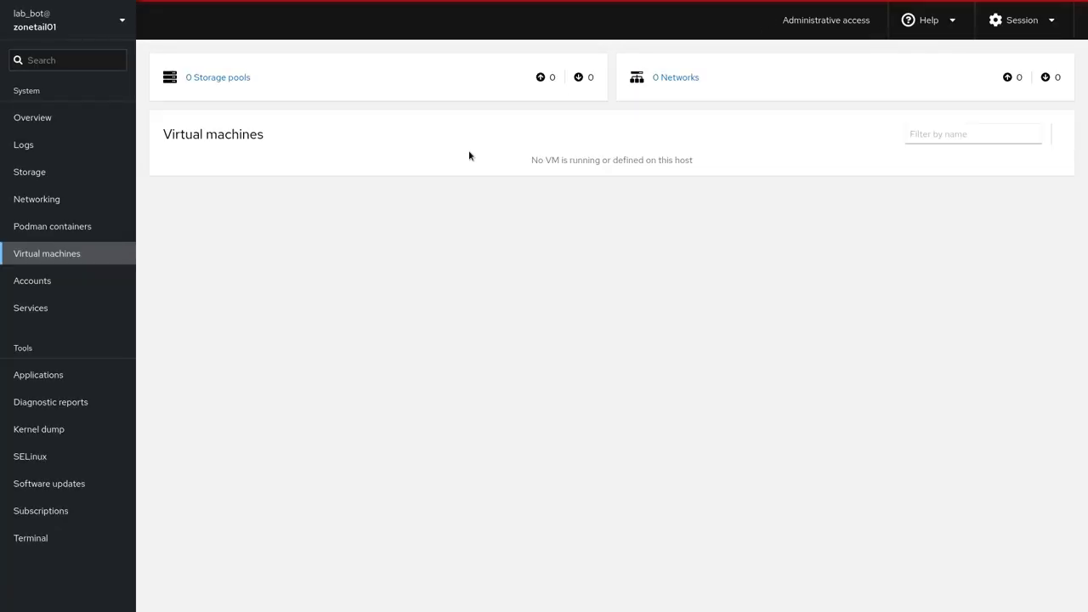
click(228, 78)
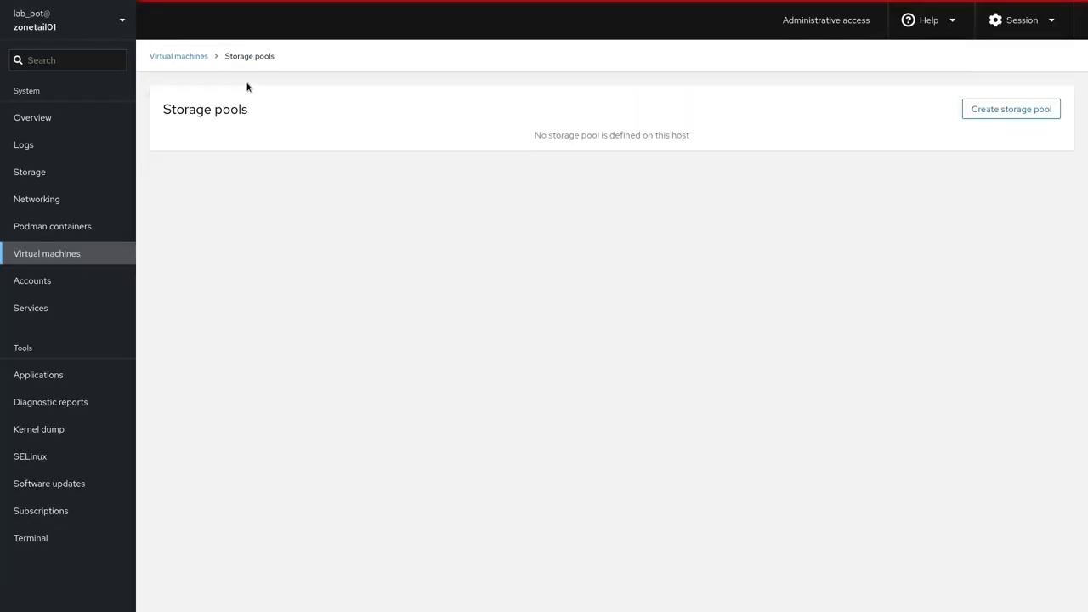
Create and activate a storage pool named default with target path /var/lib/libvirt/, and return to the virtual machines overview.
click(1032, 114)
click(621, 128)
text(default)
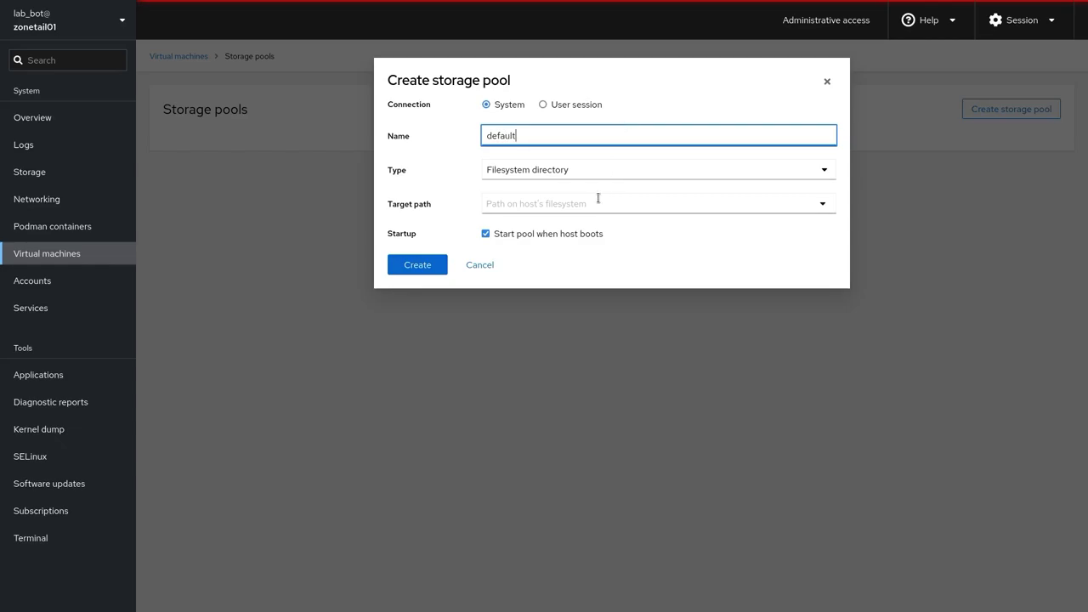
click(598, 200)
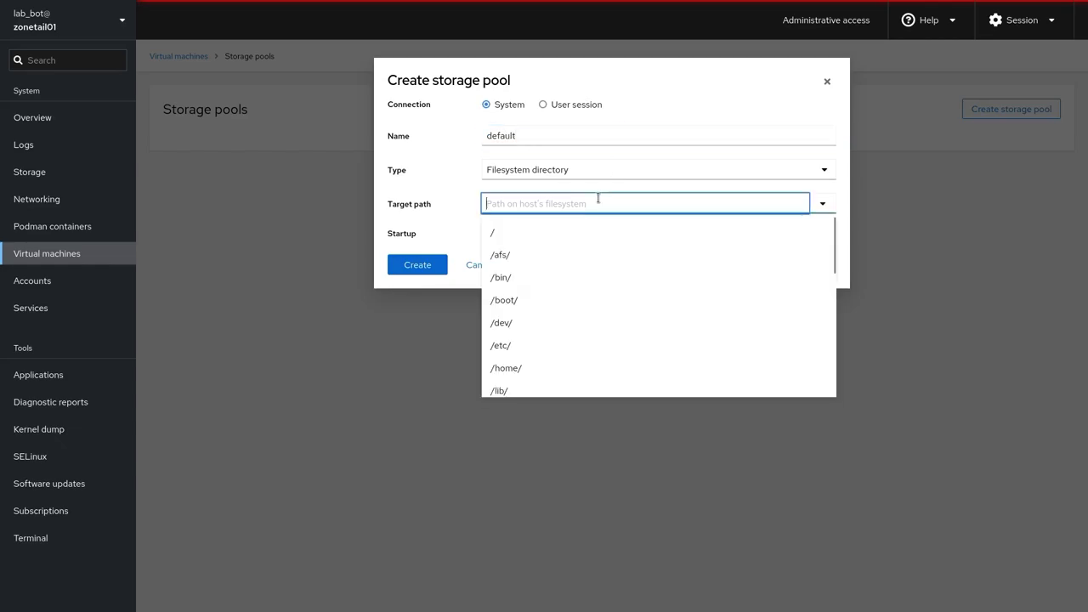
text(/var/)
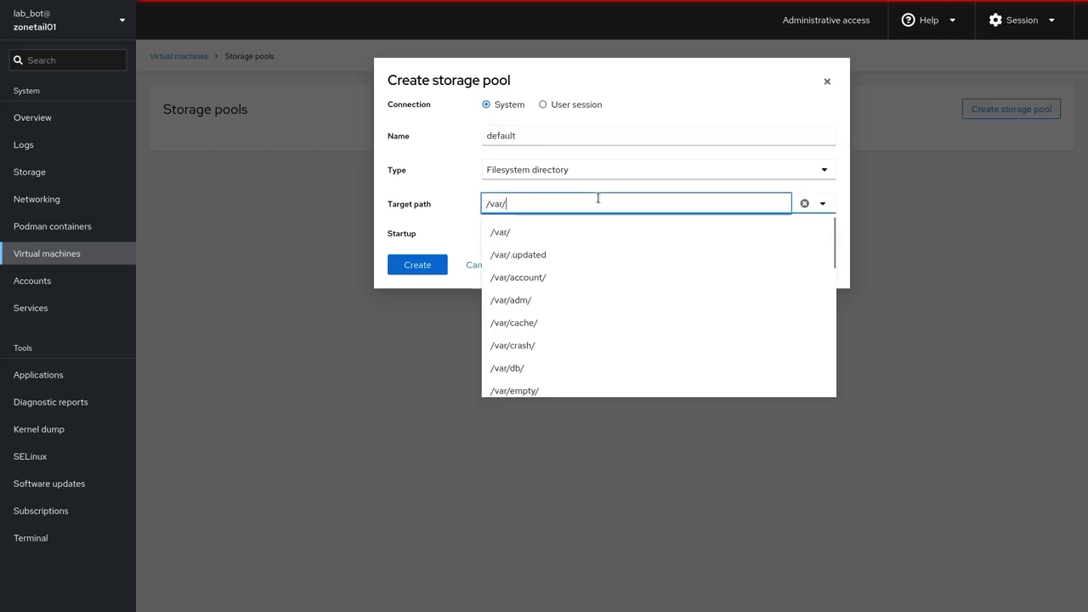
text(lib/libvirt)
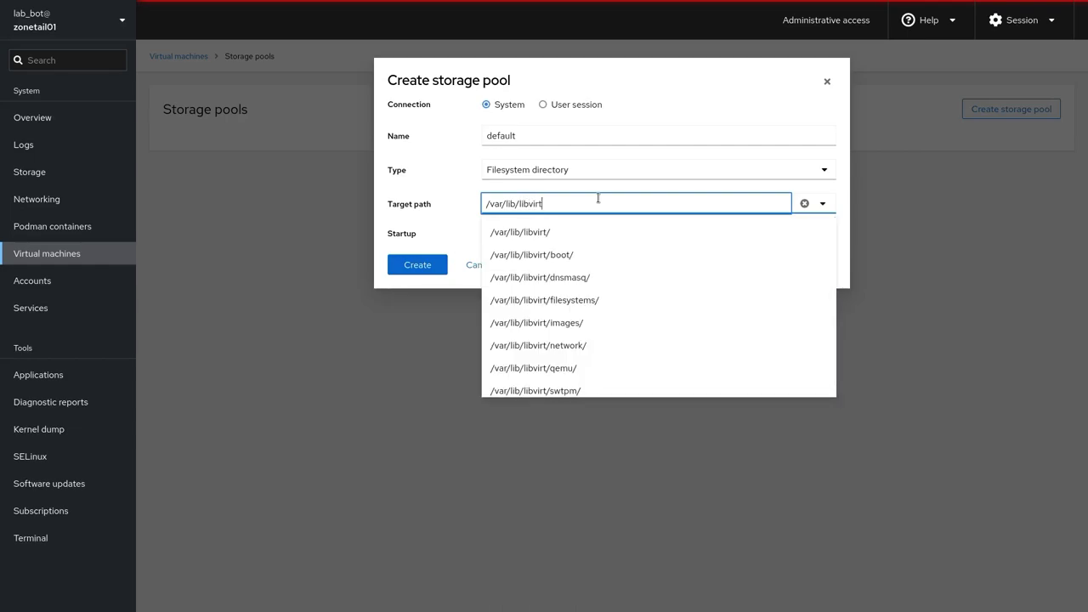
text(/)
click(476, 198)
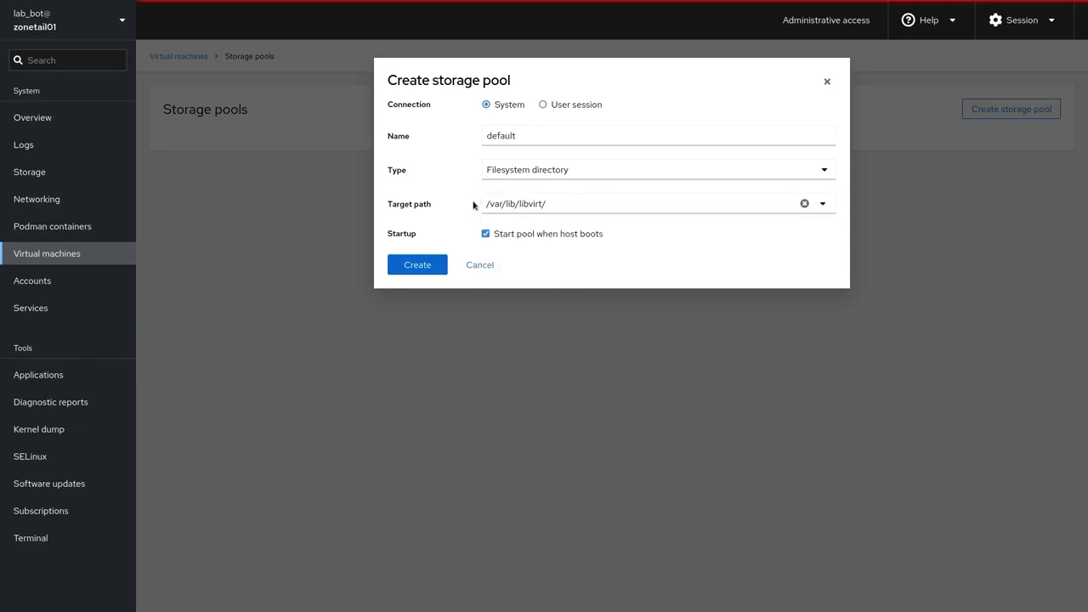
click(421, 262)
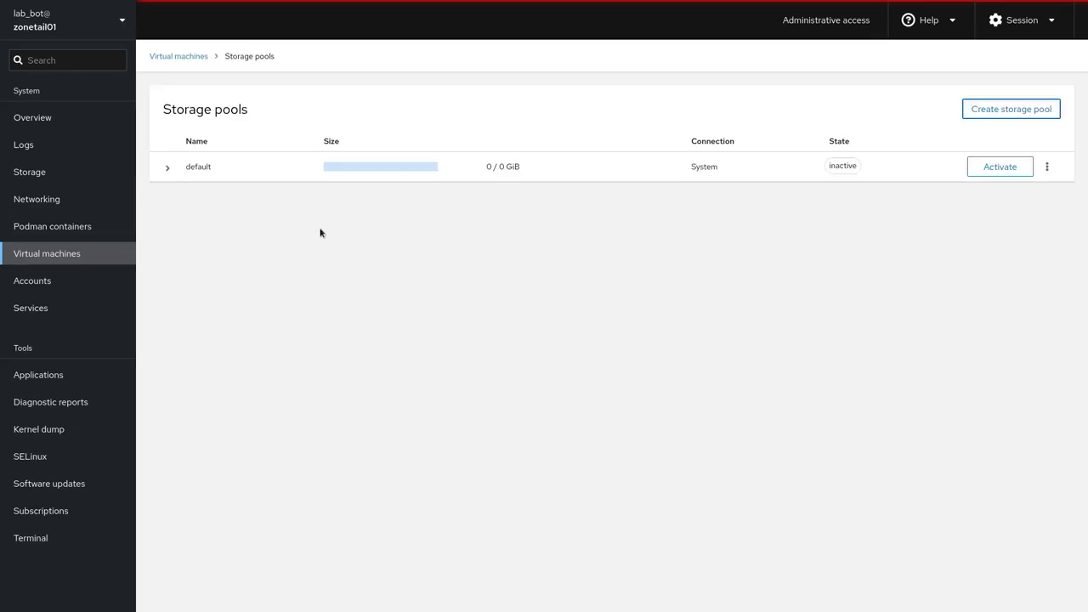
click(1001, 168)
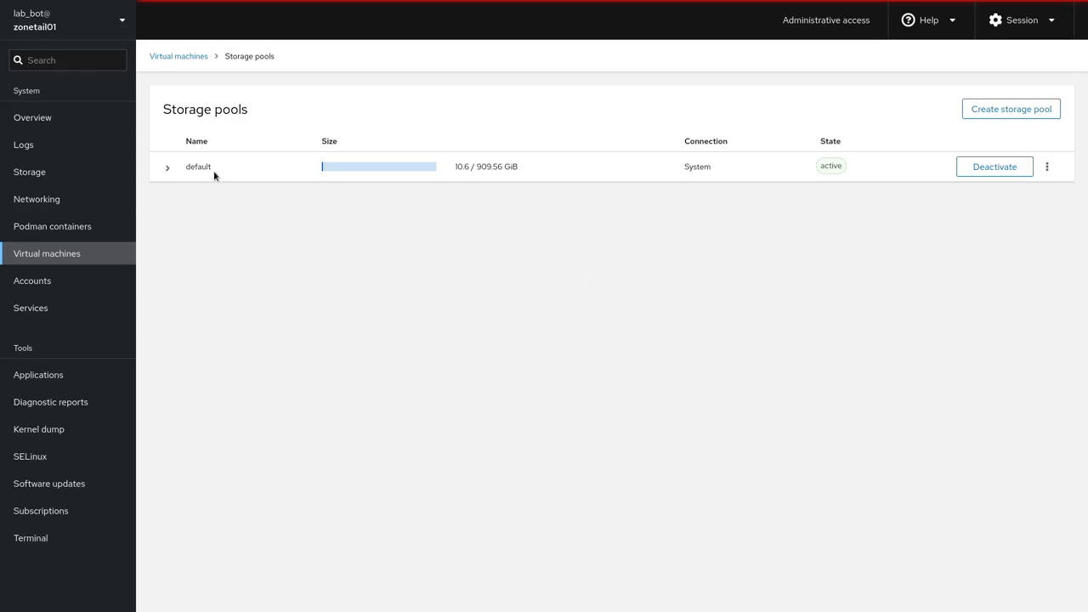
click(194, 59)
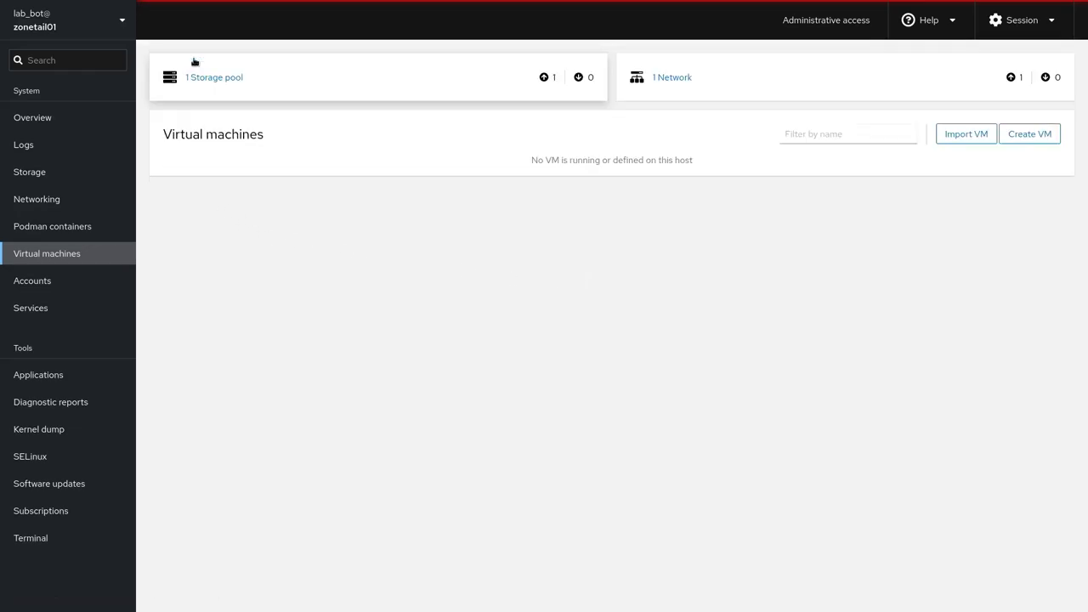
Review the default virtual network's details and the options for creating a virtual network, and return to the virtual machines overview.
click(756, 96)
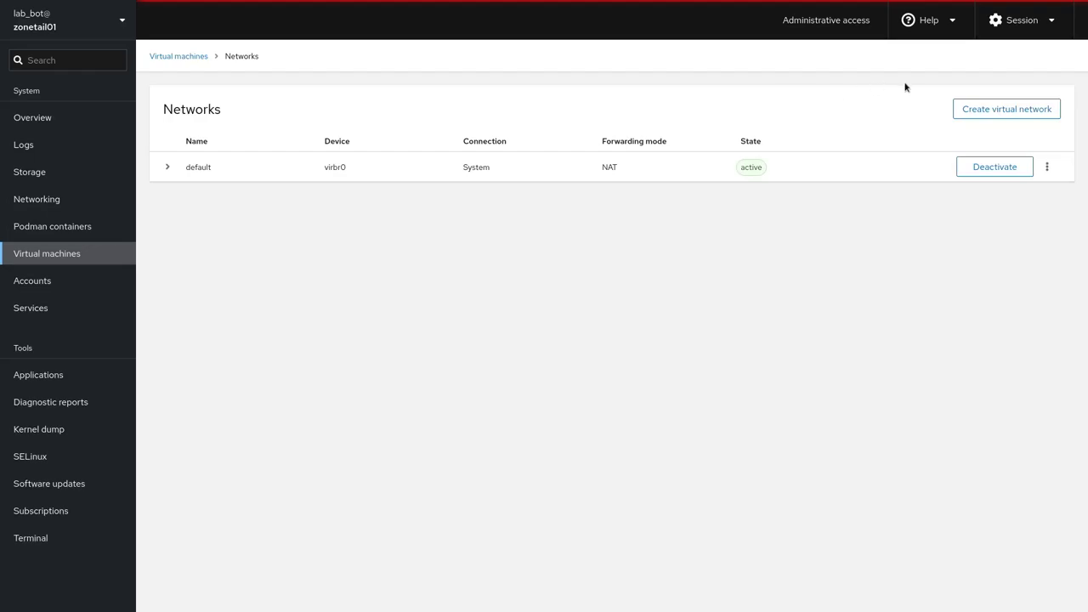
click(169, 168)
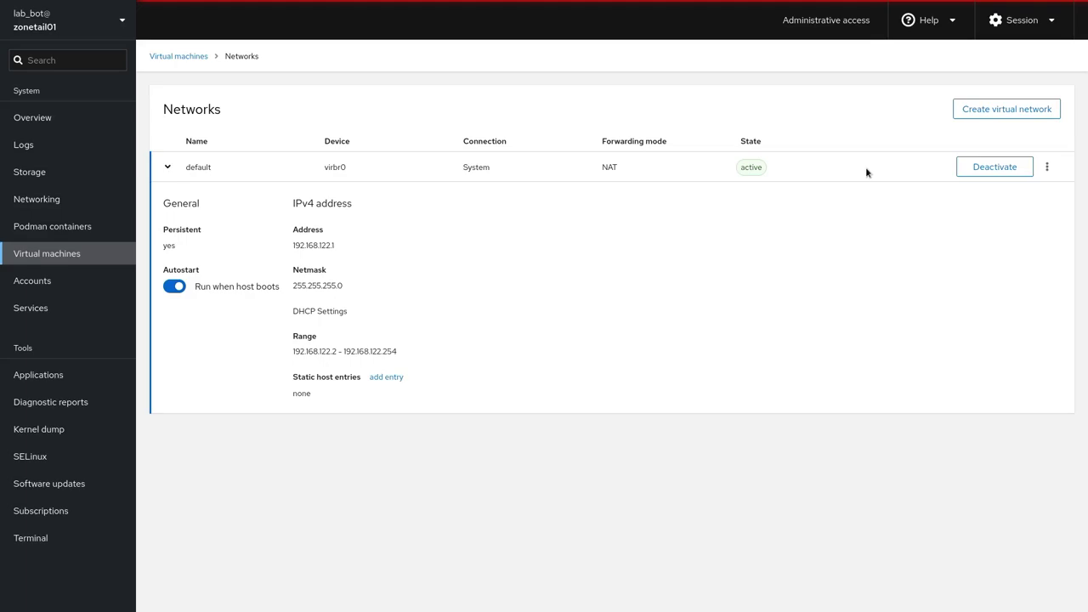
click(969, 117)
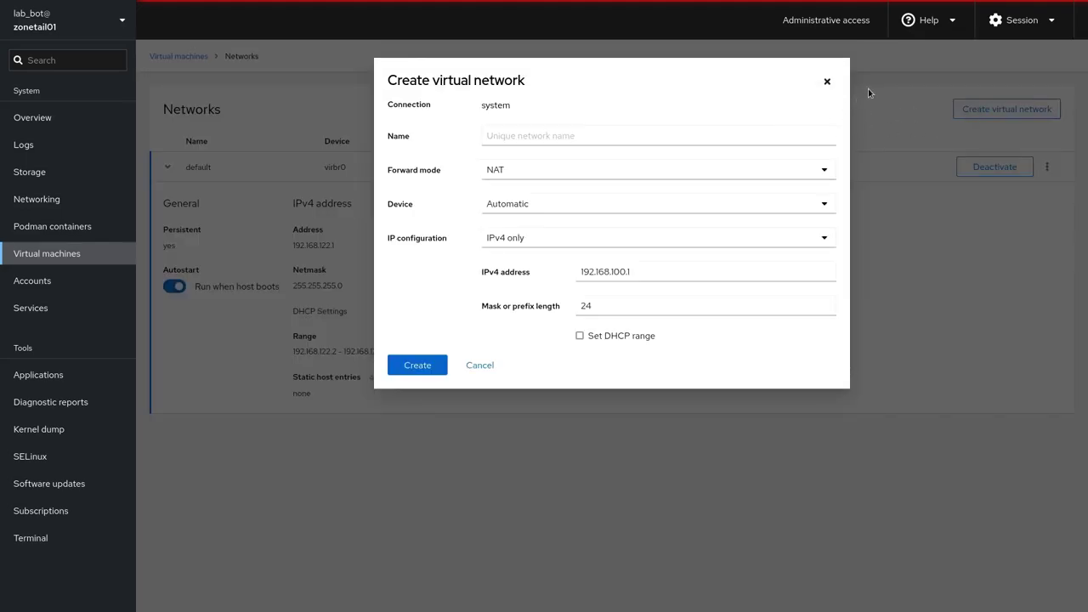
click(823, 81)
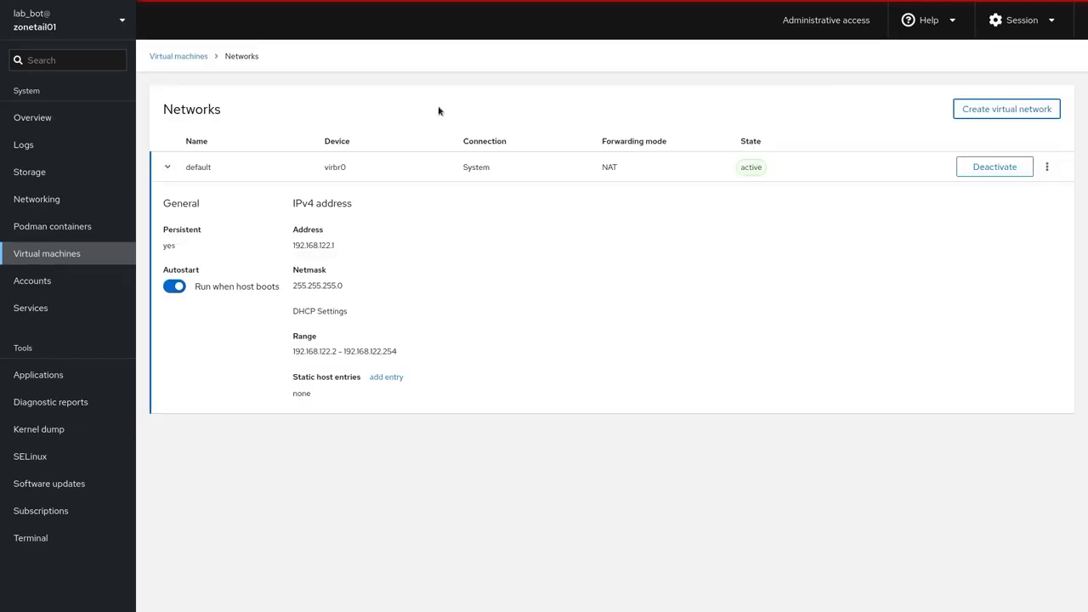
click(188, 56)
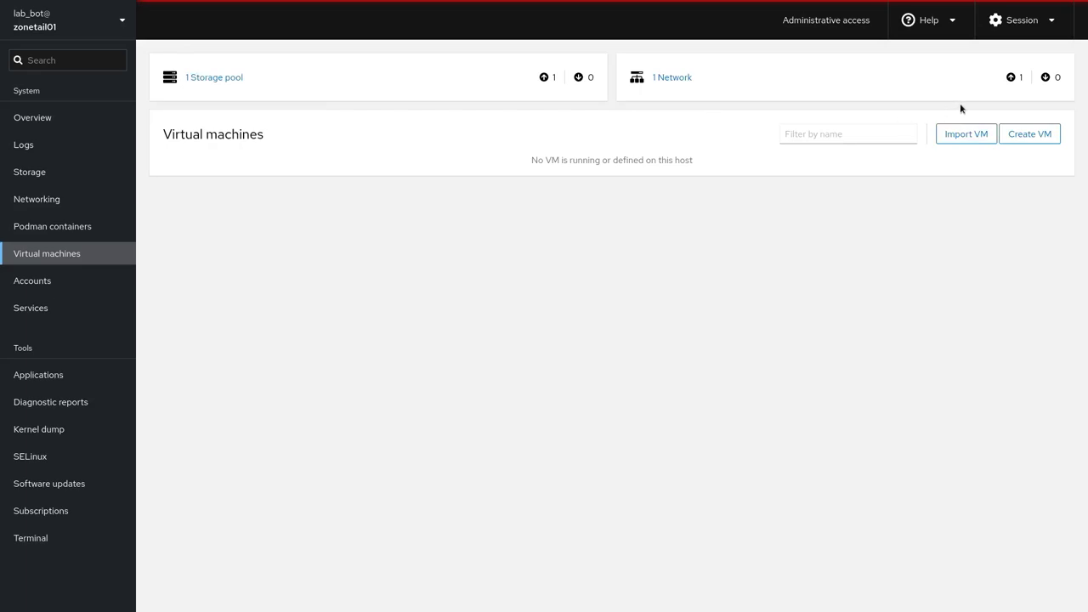
click(660, 80)
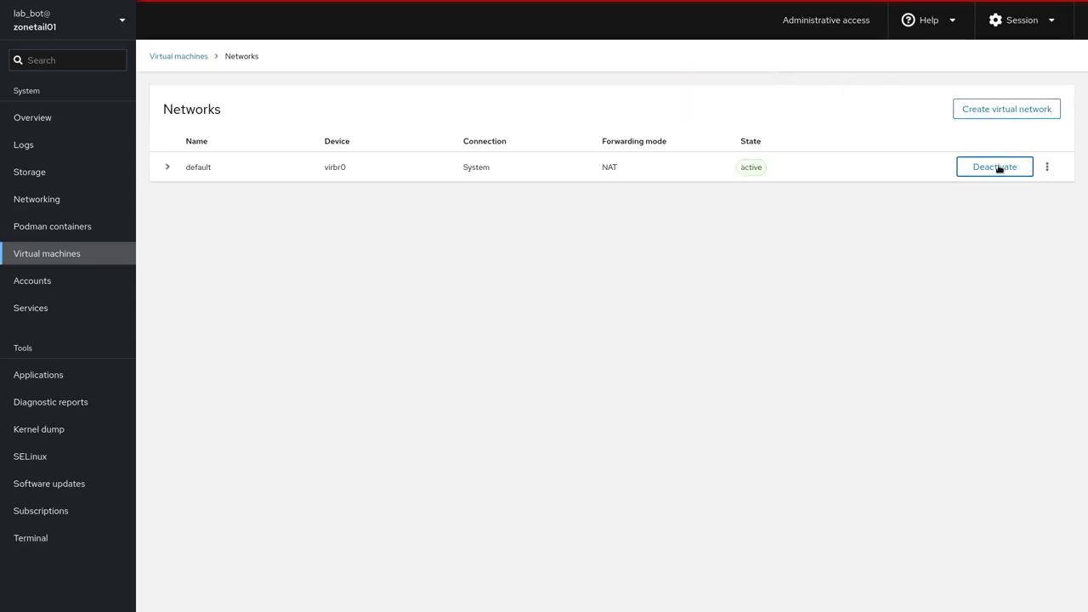
click(1040, 174)
click(1040, 175)
click(1046, 115)
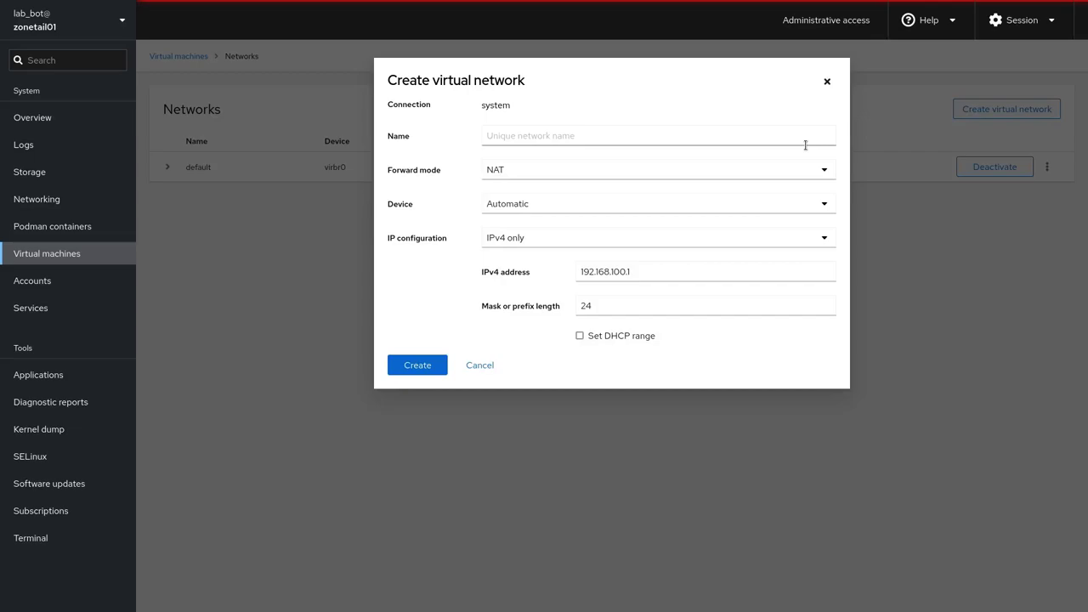
click(800, 171)
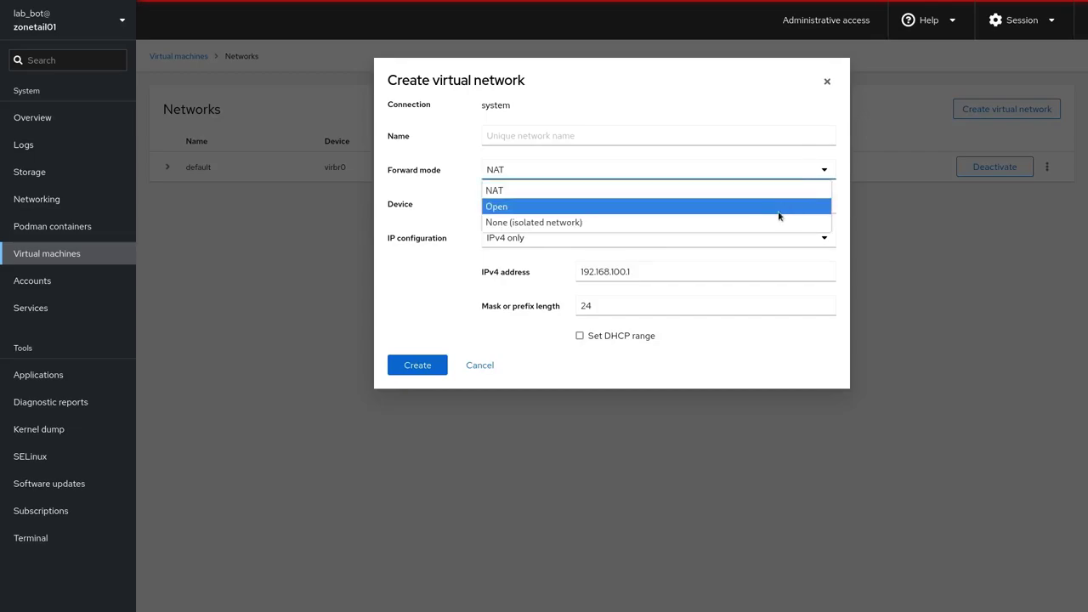
click(787, 191)
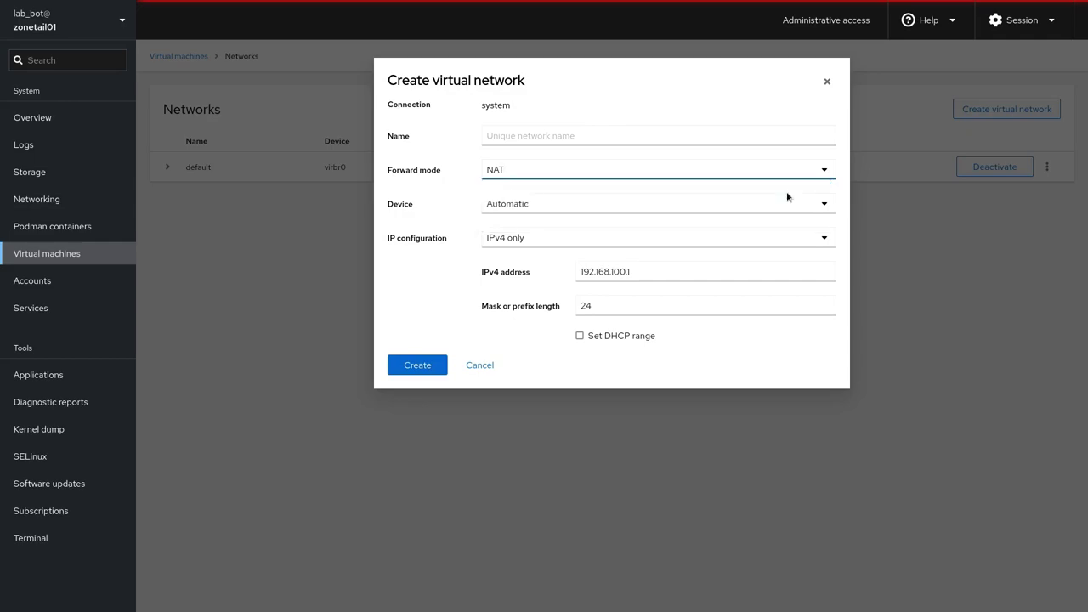
click(785, 202)
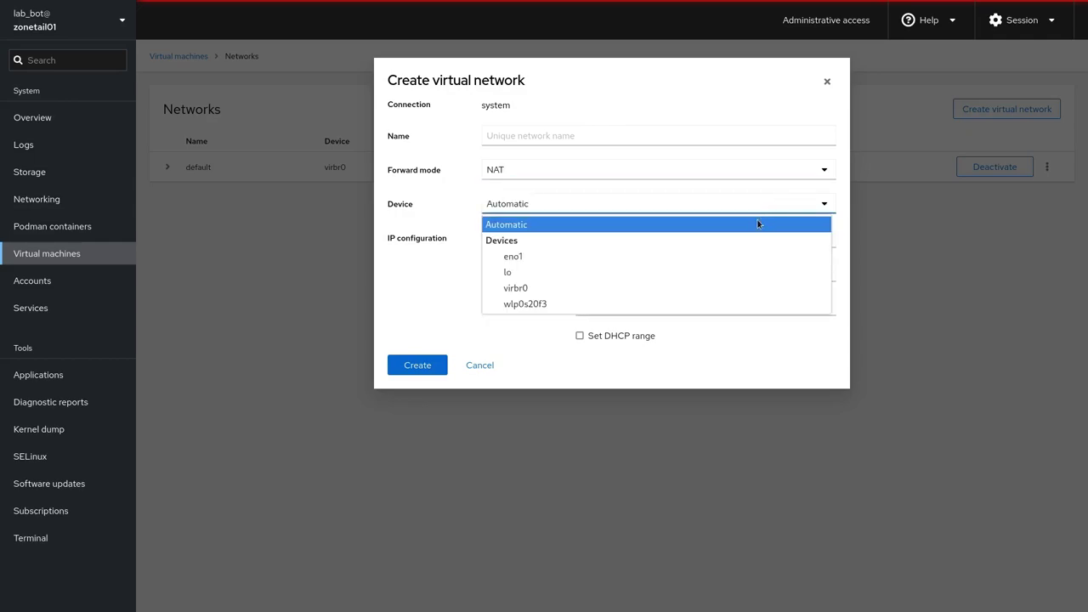
click(708, 254)
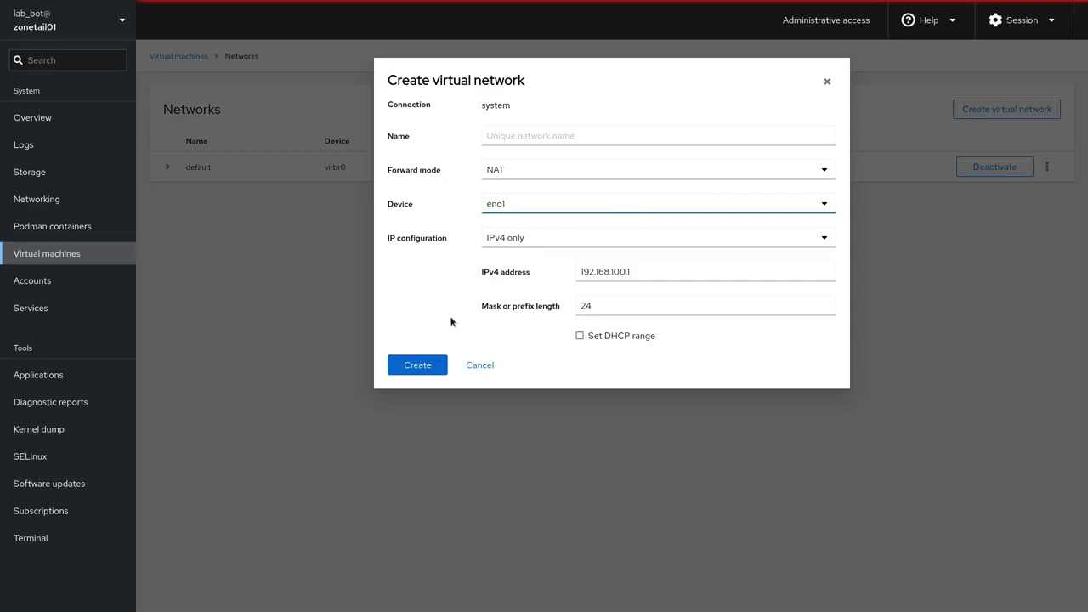
click(479, 364)
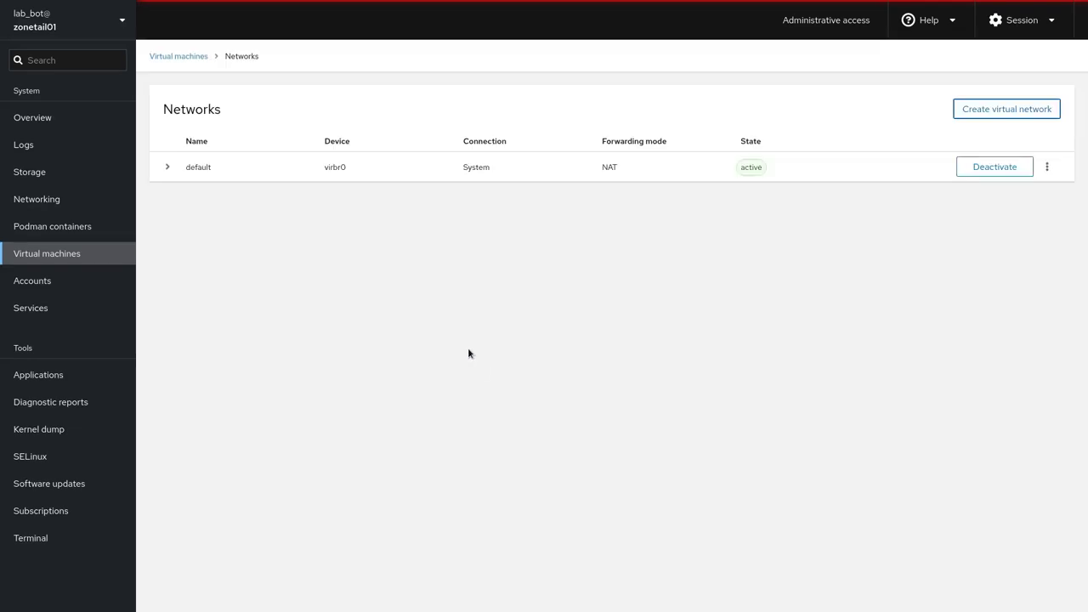
click(196, 57)
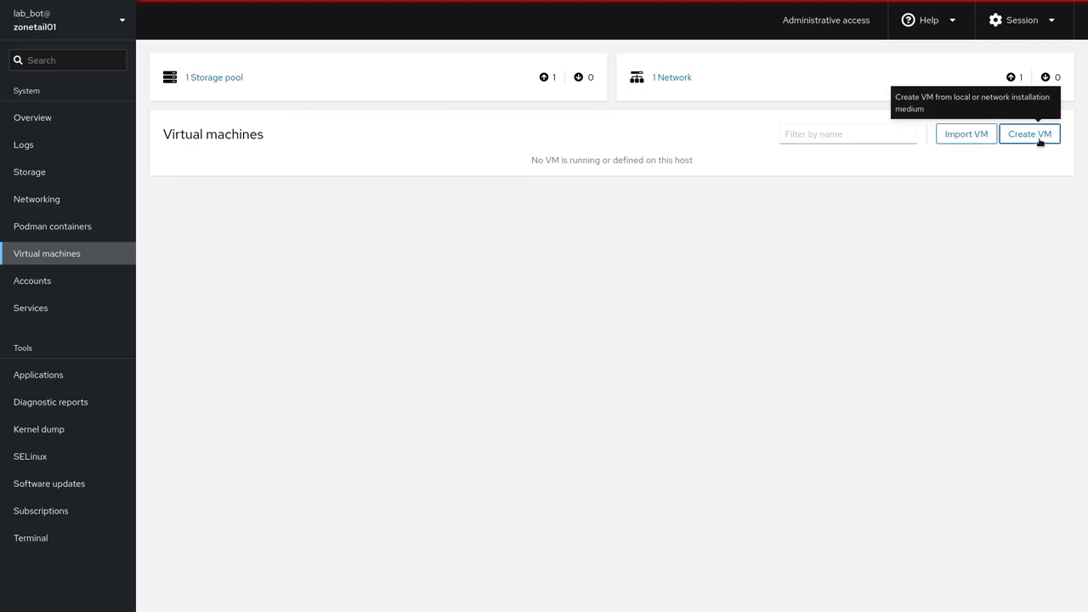
Start creating a new virtual machine with the installation type Download an OS.
click(1013, 138)
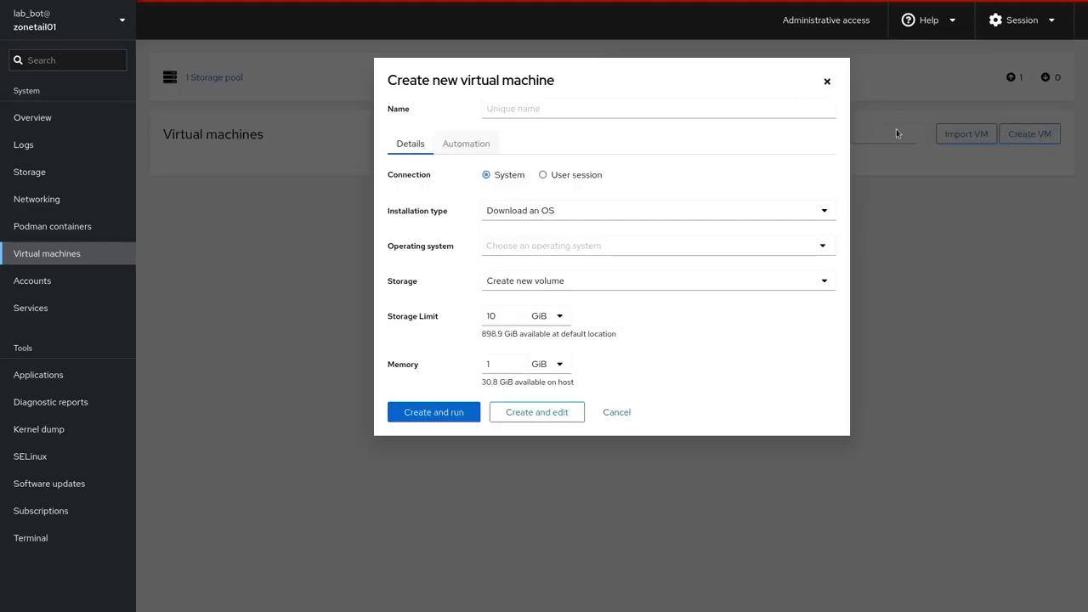
click(651, 213)
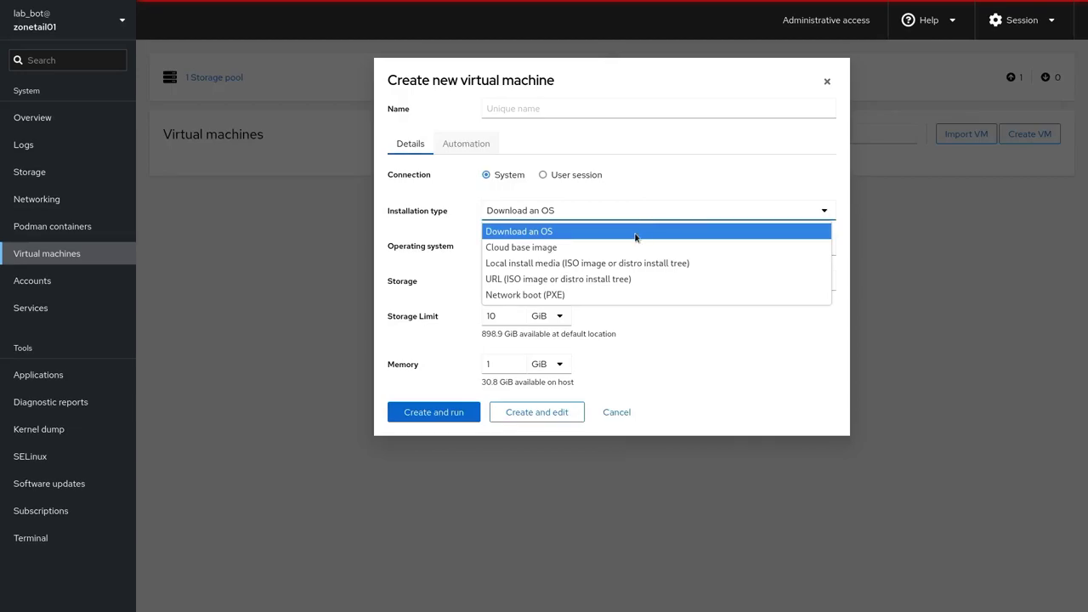
click(635, 234)
Choose Red Hat Enterprise Linux 9.1 (Plow) as the new virtual machine's operating system.
click(633, 244)
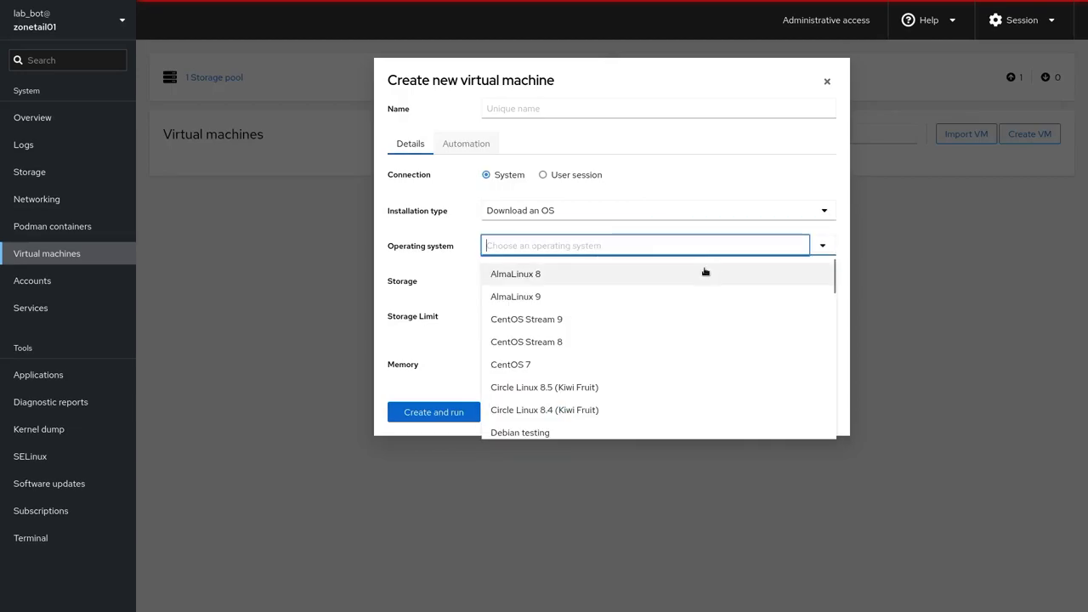
scroll(685, 304, down, 3)
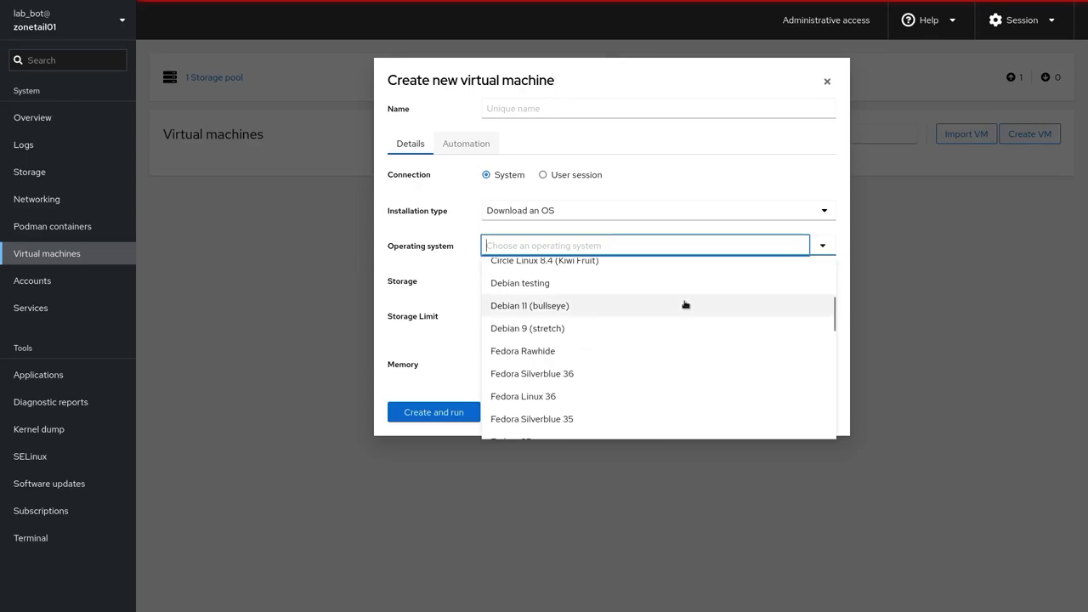
scroll(685, 305, down, 2)
scroll(682, 306, down, 1)
scroll(682, 308, down, 10)
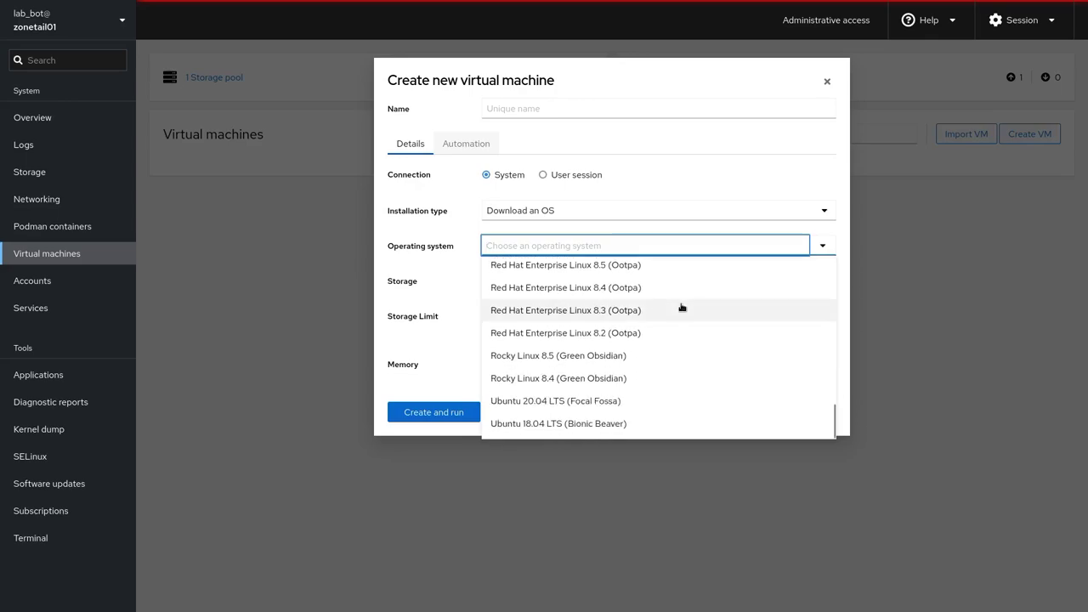
scroll(682, 308, up, 4)
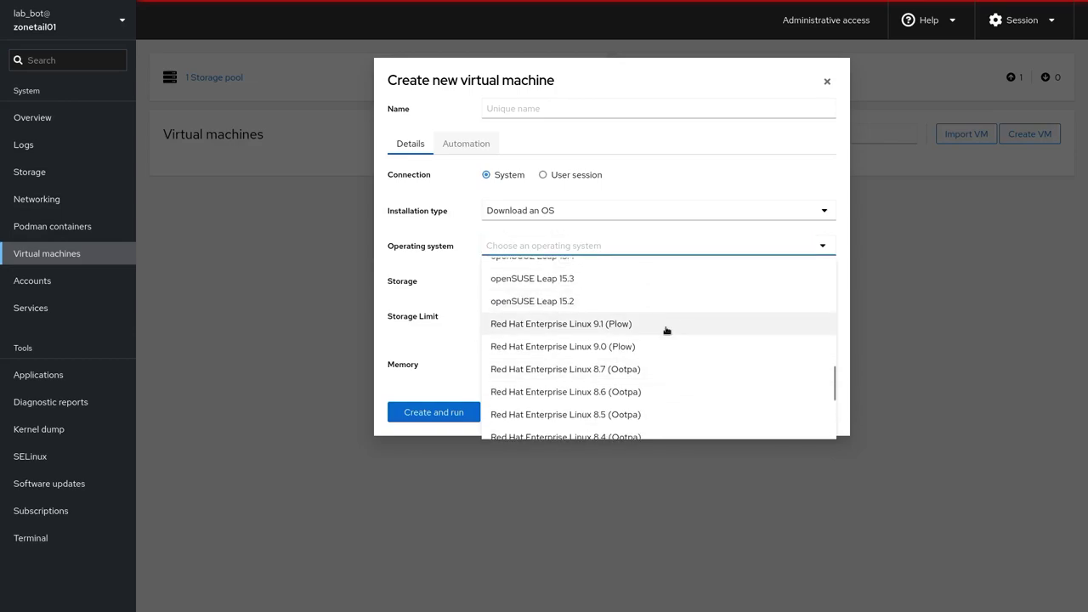
click(664, 325)
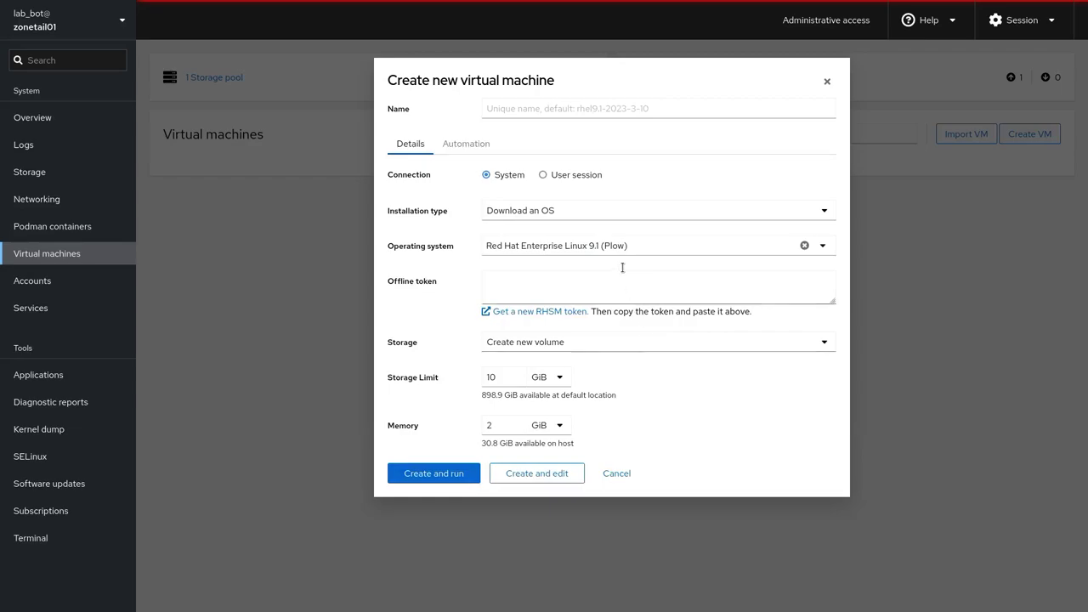
Set the new virtual machine's operating system to CentOS Stream 9 and name it CentOS9-Stream.
click(729, 245)
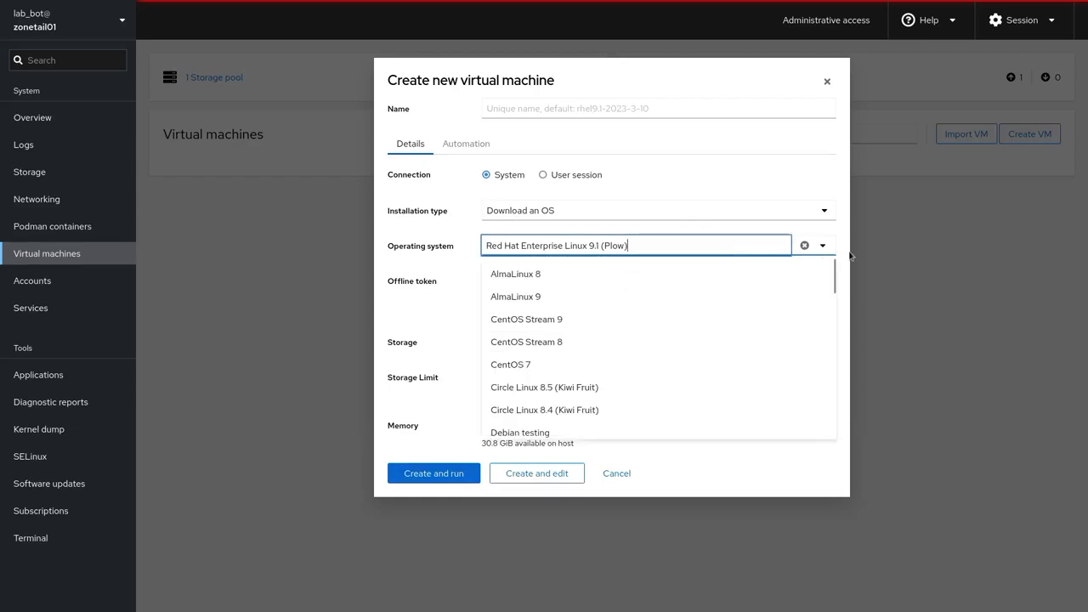
click(654, 329)
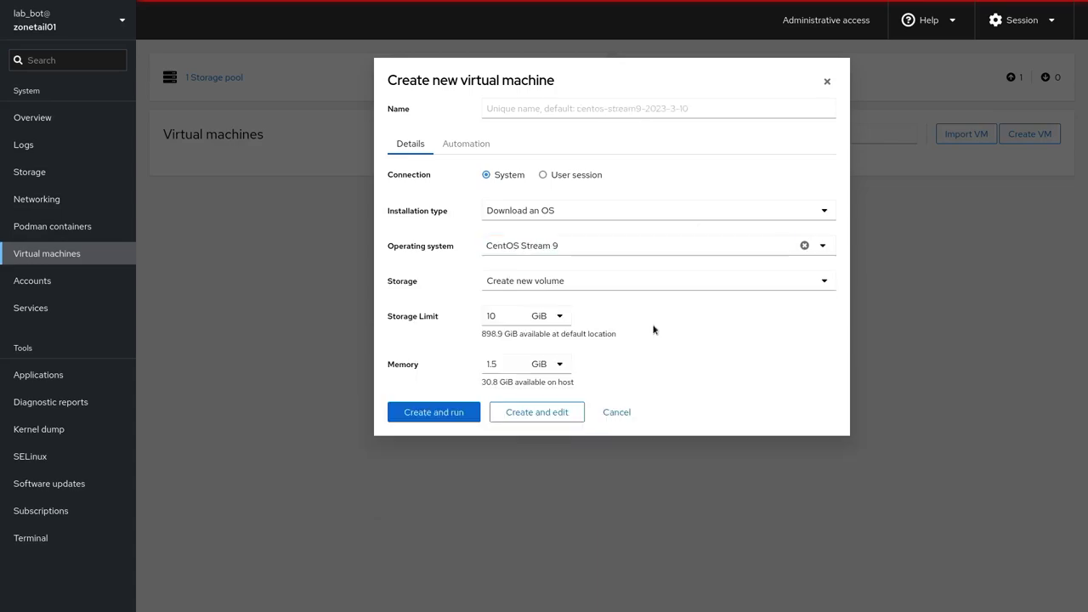
click(634, 105)
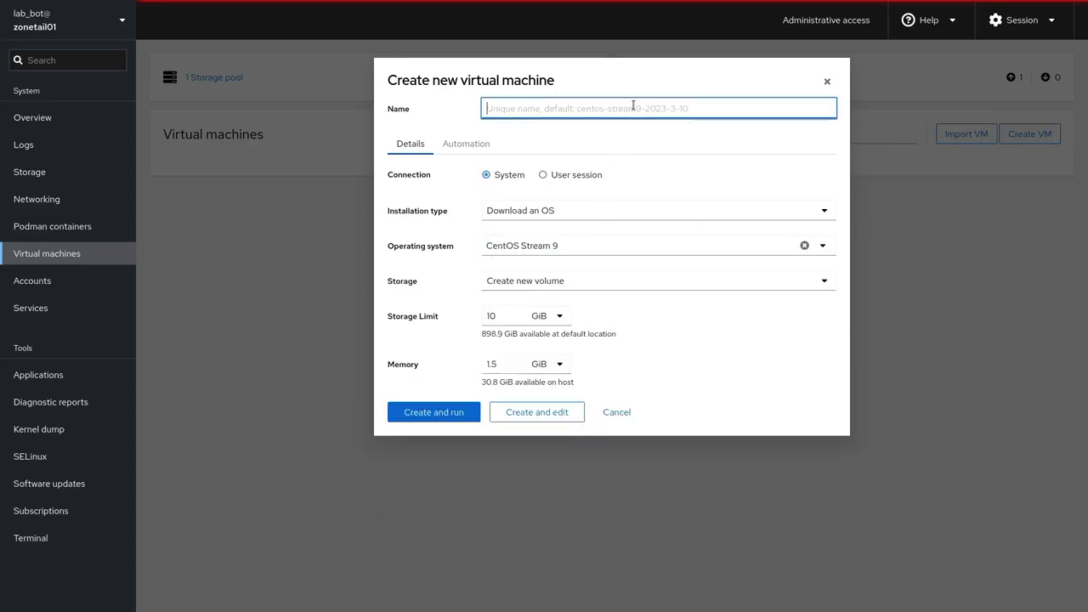
text(Centos)
key(BackSpace)
key(BackSpace)
text(OS)
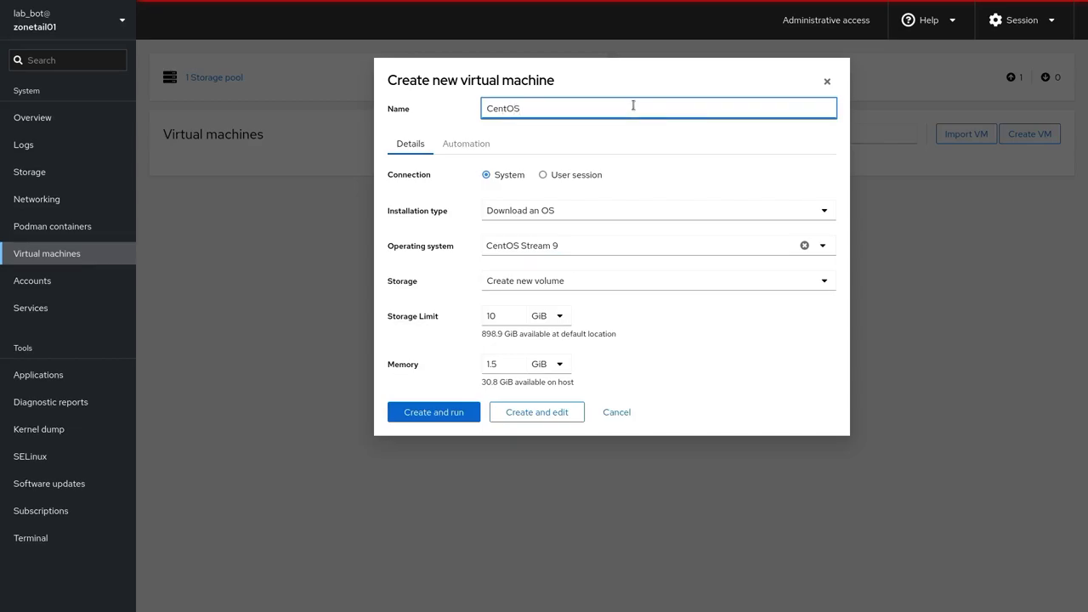
text(9-Stream)
Create and run the virtual machine with a storage limit of 20 GiB and 4 GiB of memory.
click(485, 317)
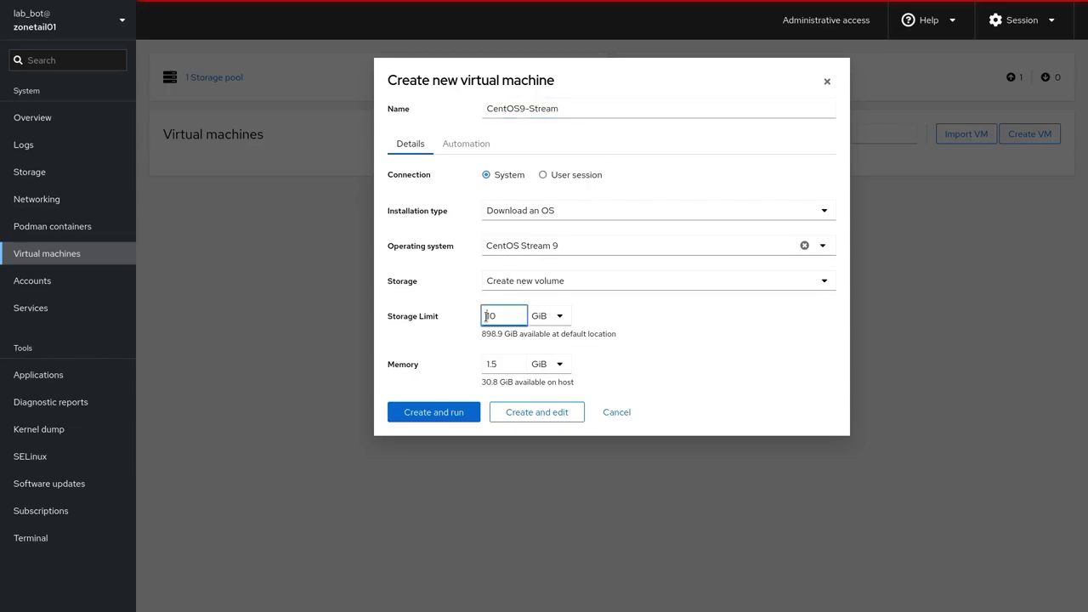
drag(486, 316, 490, 318)
text(2)
drag(501, 364, 483, 364)
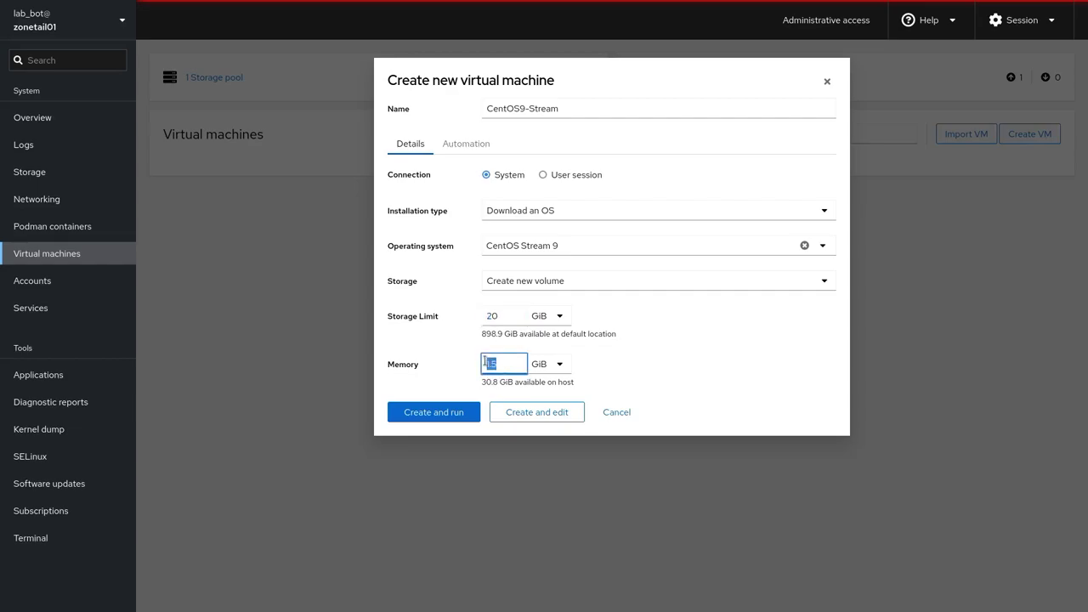
text(4)
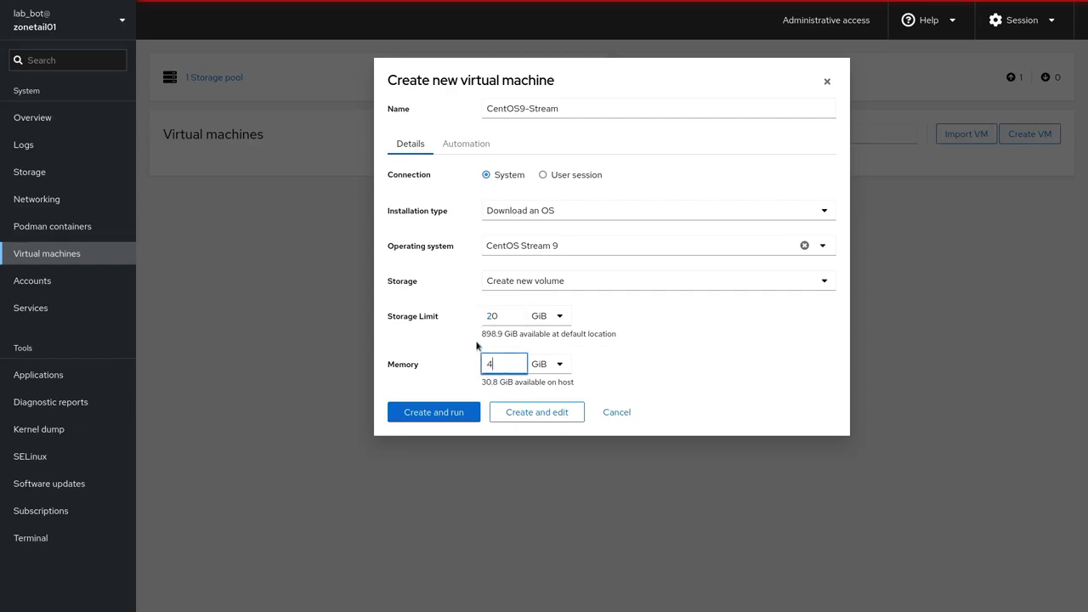
click(441, 411)
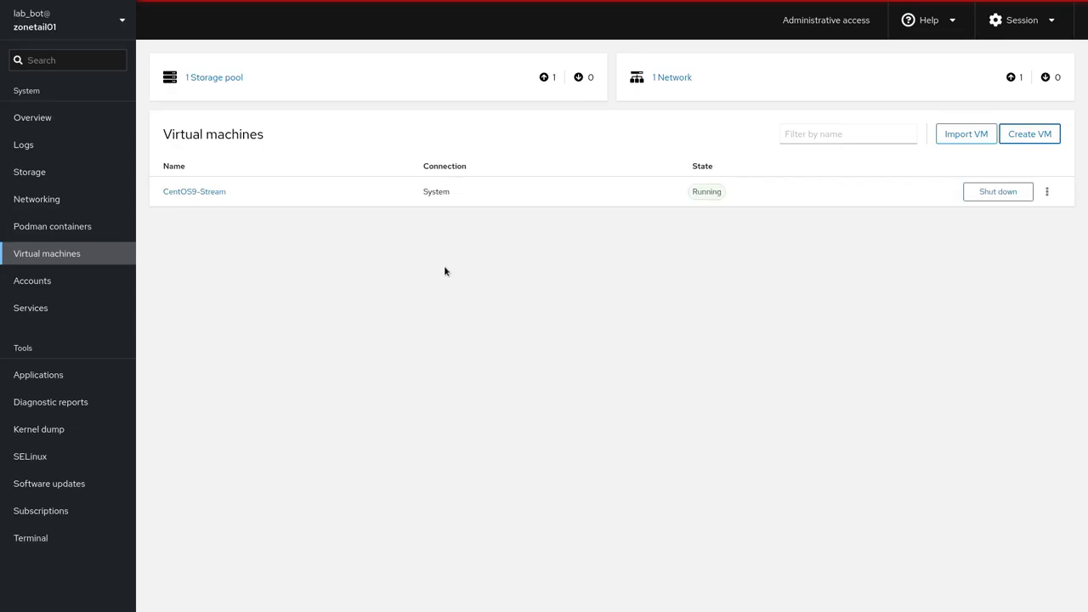
Add the network bridge bridge0 with eno1 and virbr0 as ports in Networking, and return to the Virtual machines page.
click(110, 208)
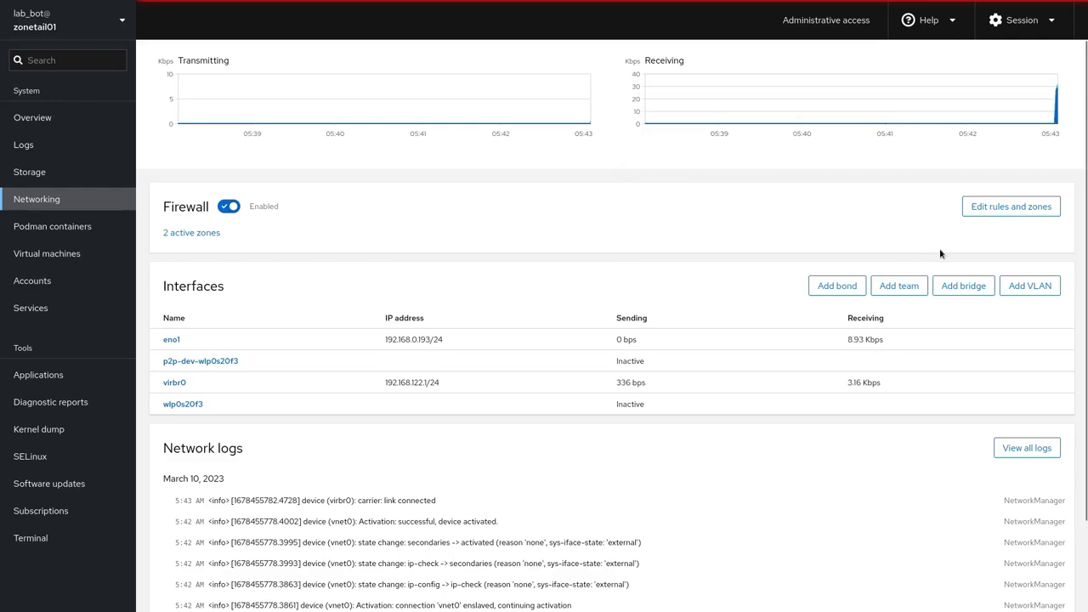
click(858, 286)
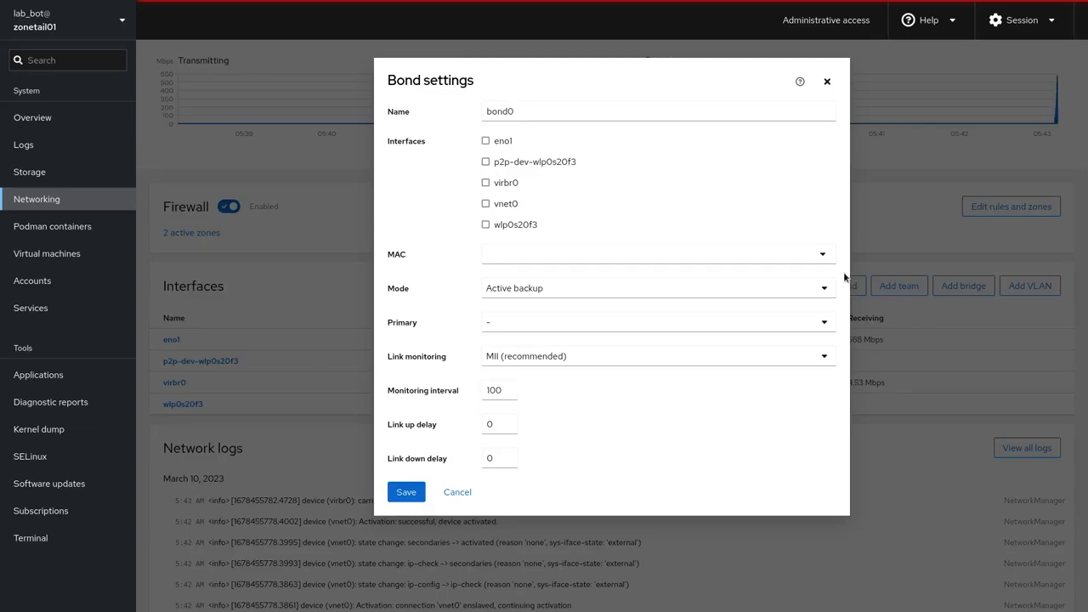
key(Escape)
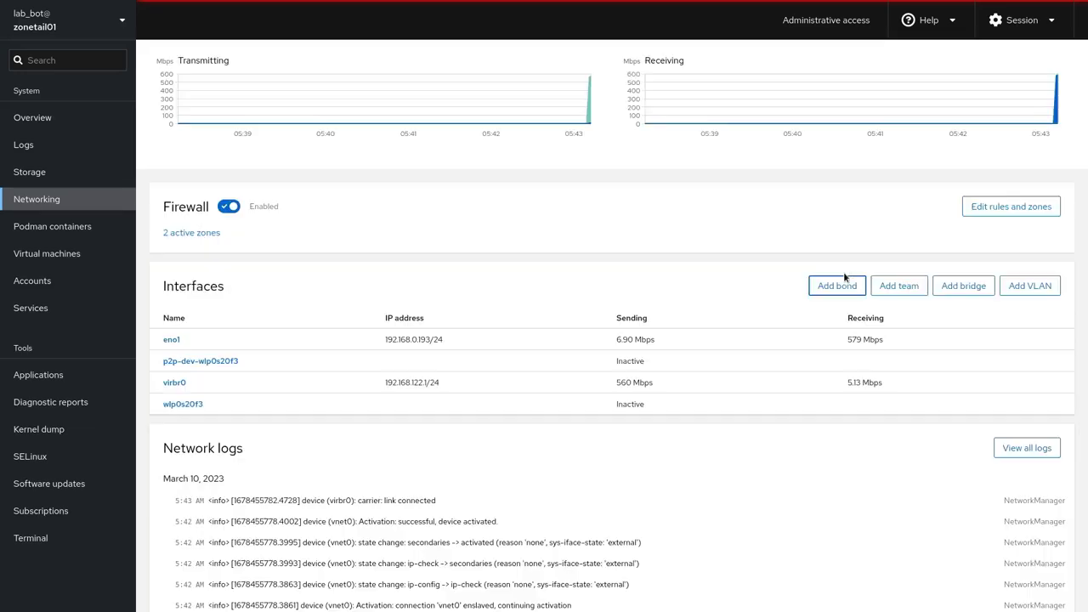
click(957, 287)
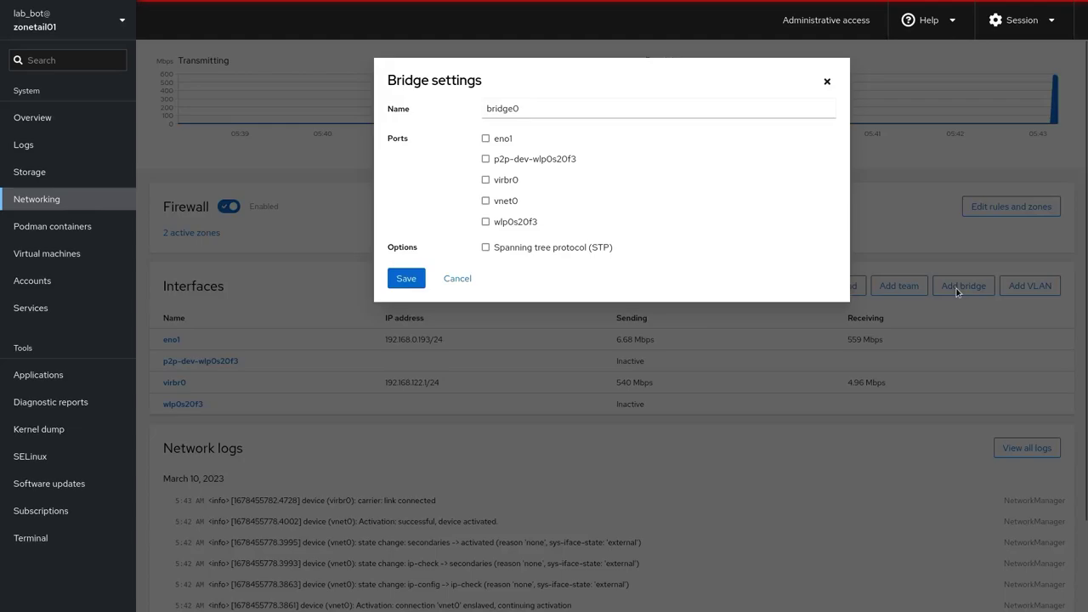
click(486, 138)
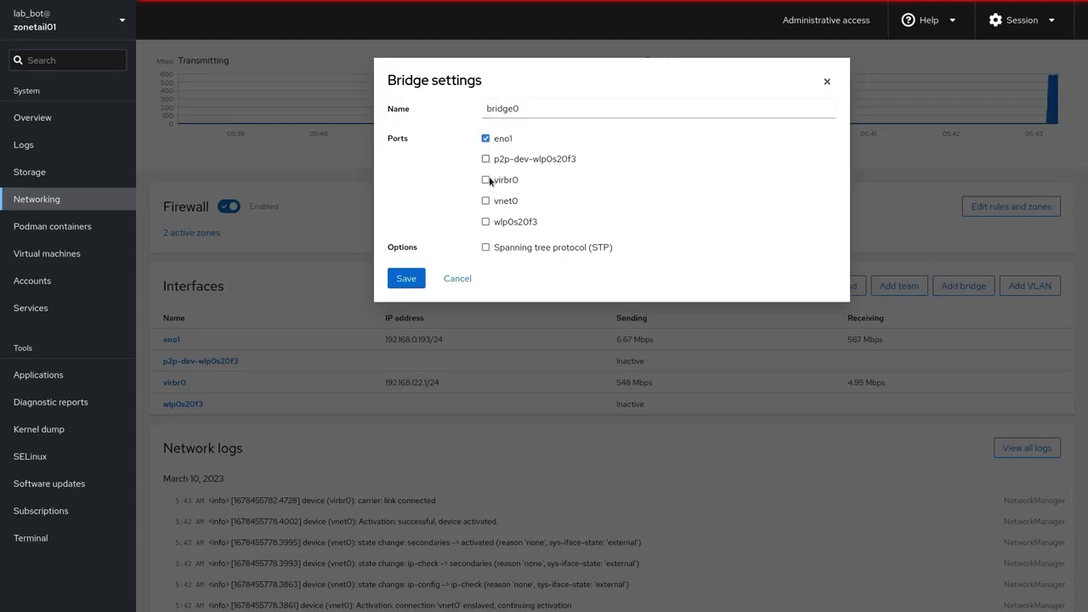
click(486, 180)
click(410, 277)
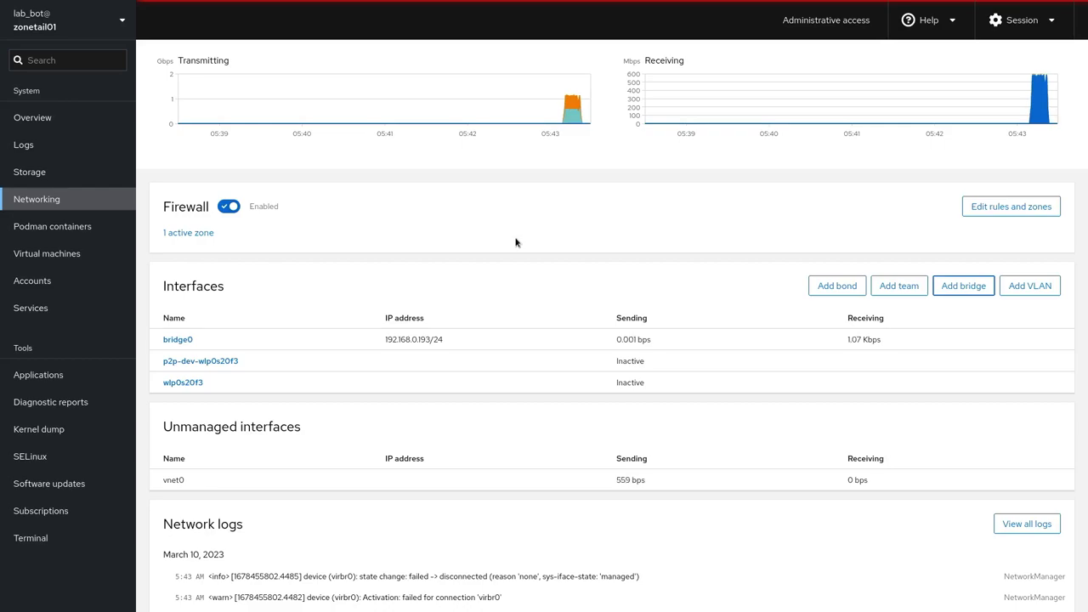
click(108, 254)
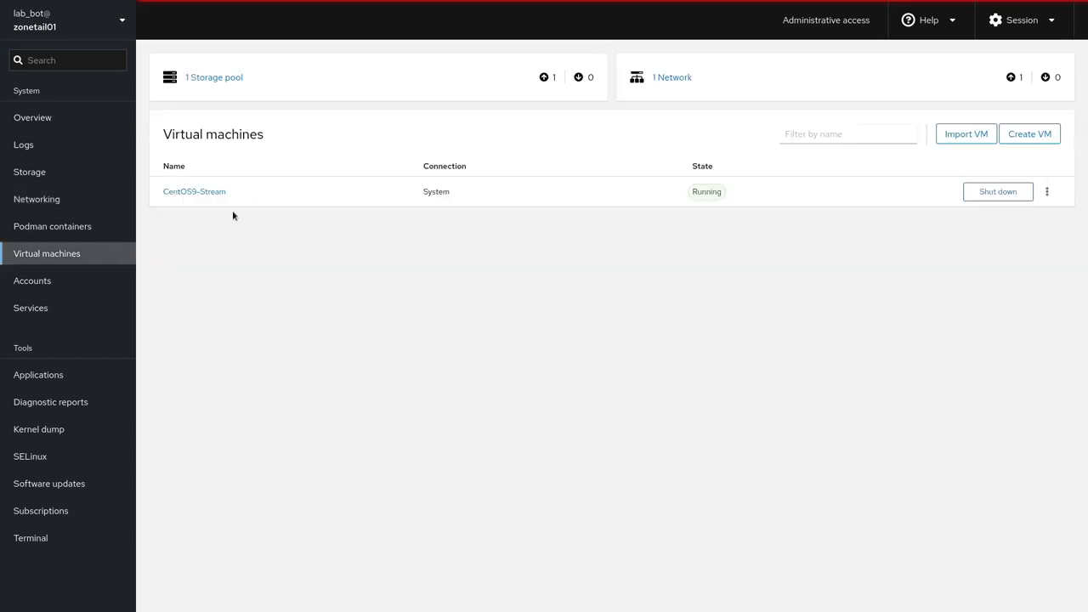
Examine the details of the default virtual network used by the virtual machines.
click(685, 88)
click(168, 168)
click(167, 167)
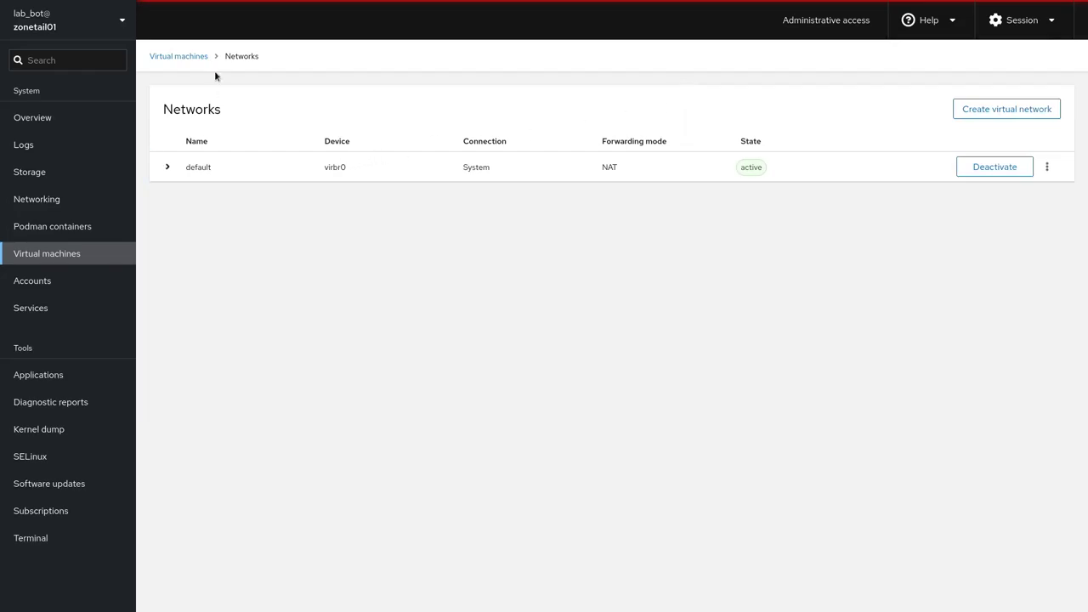
Unplug and replug the CentOS9-Stream virtual machine's network interface, and remove that interface from the machine.
click(174, 56)
click(169, 194)
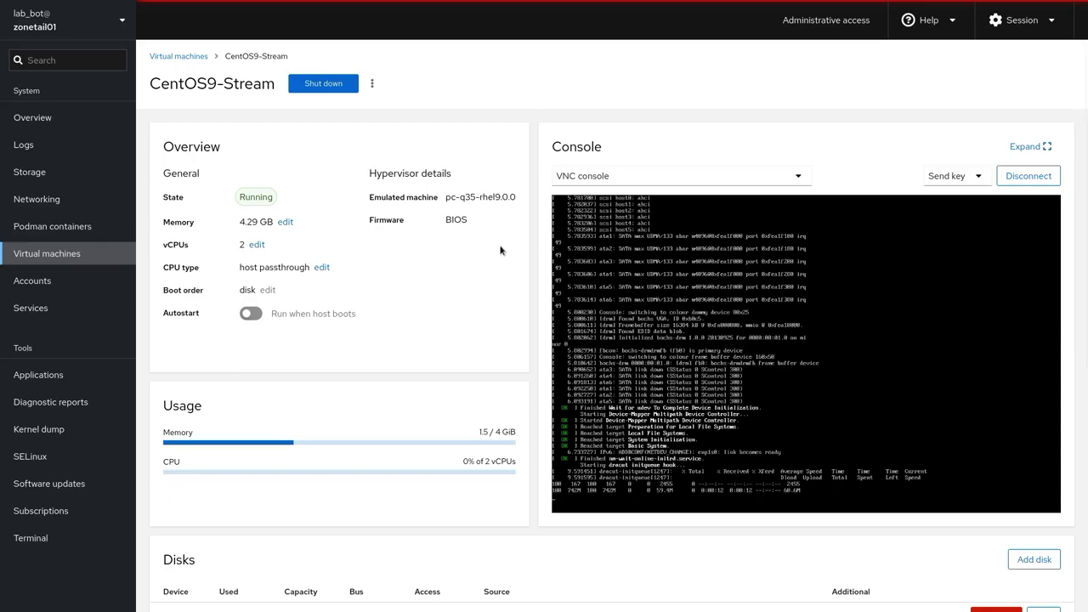
scroll(500, 250, down, 3)
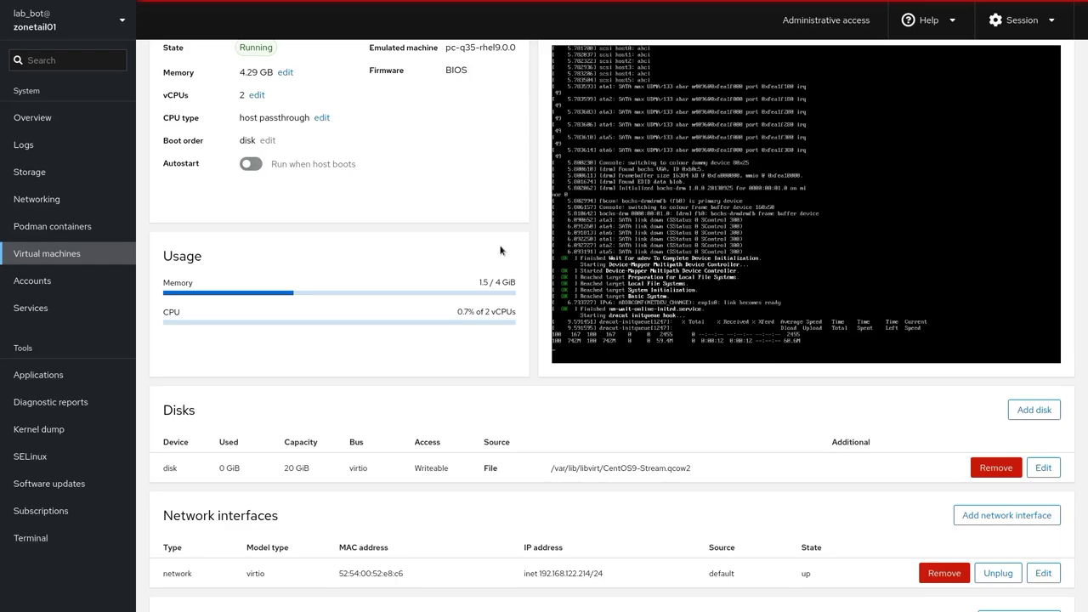
scroll(500, 250, down, 3)
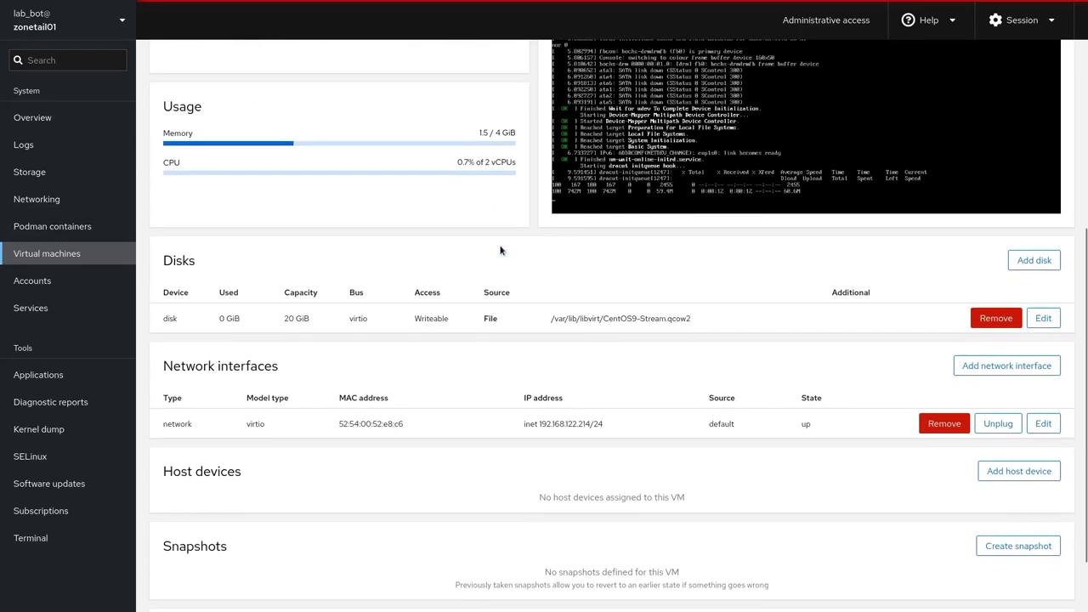
scroll(499, 250, down, 2)
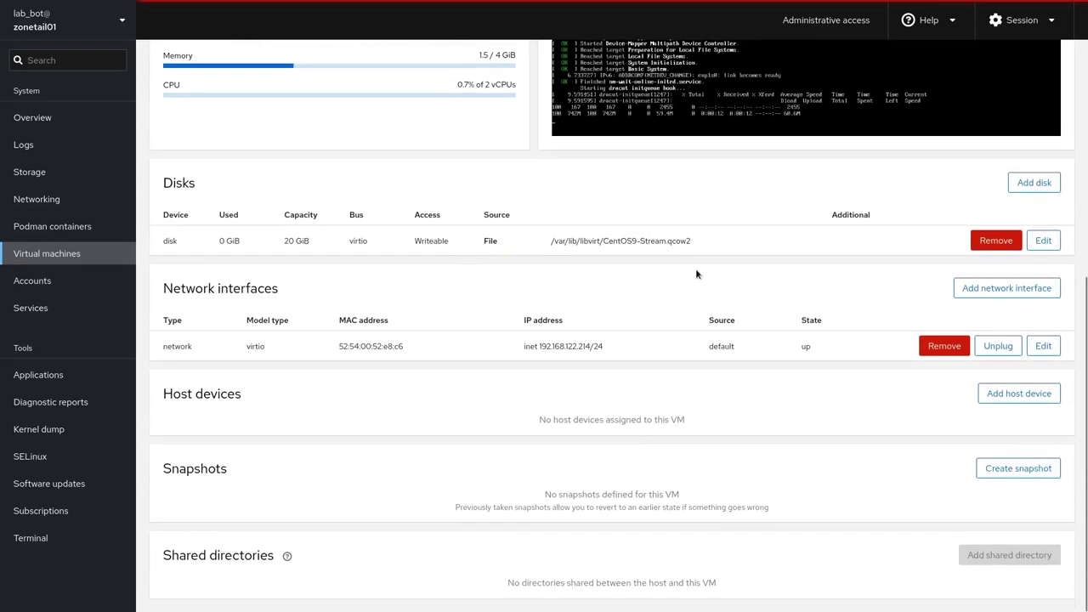
click(992, 345)
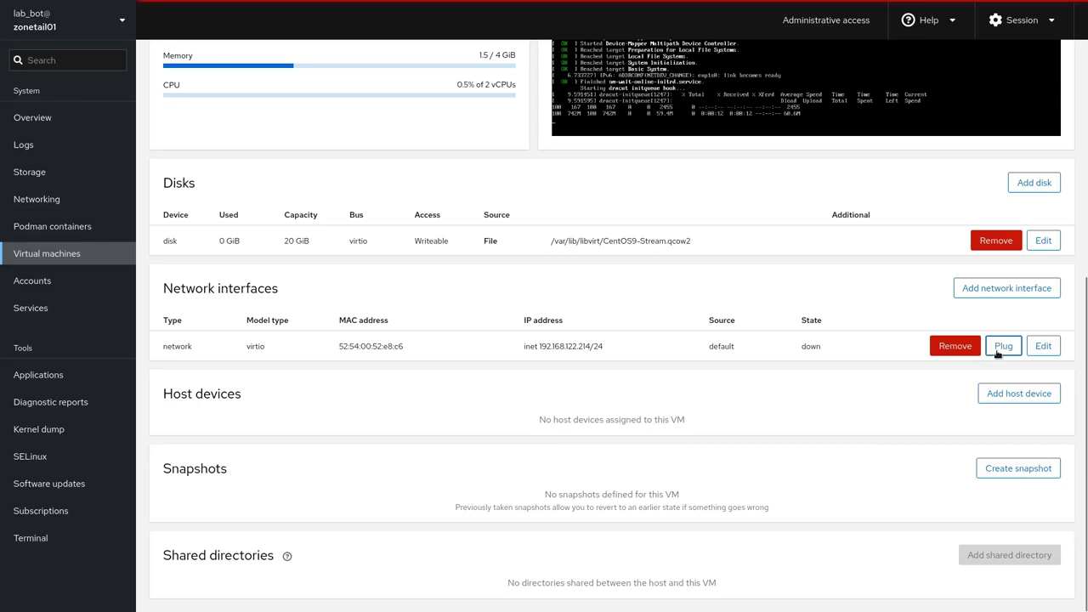
click(998, 349)
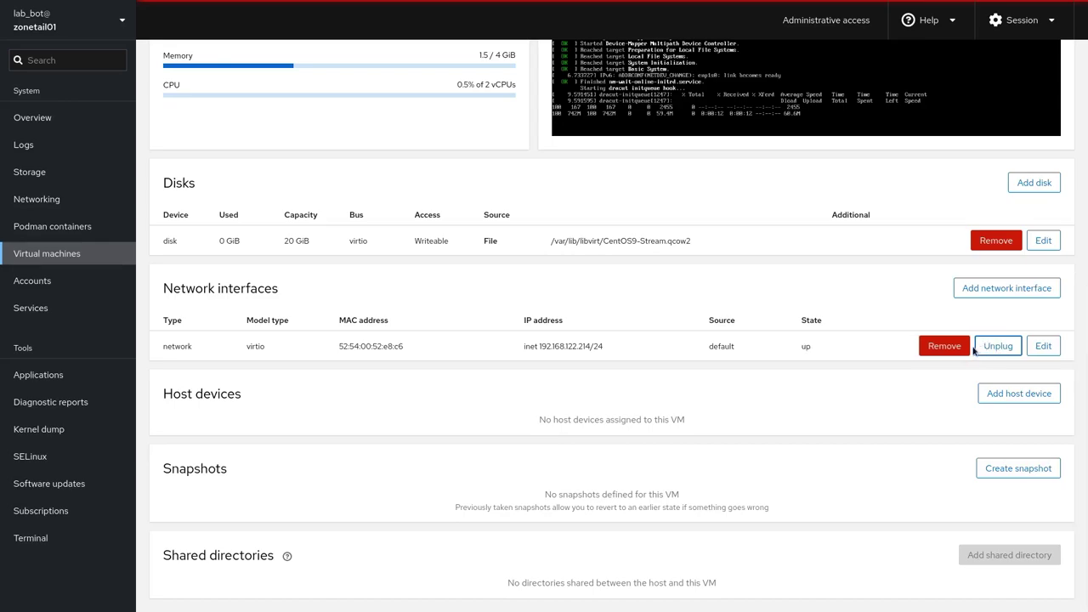
click(956, 348)
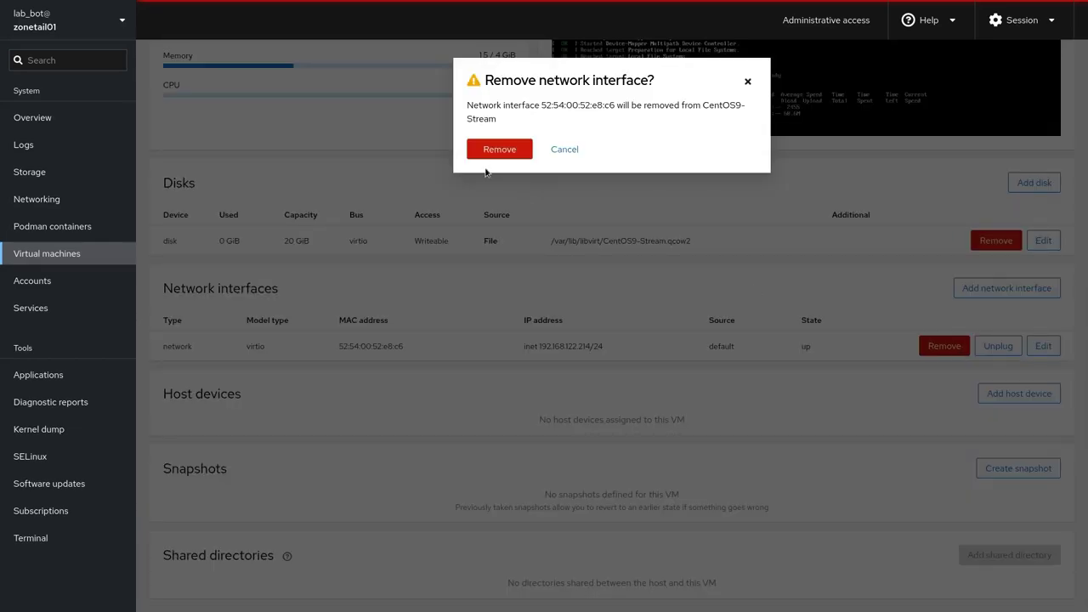
click(497, 153)
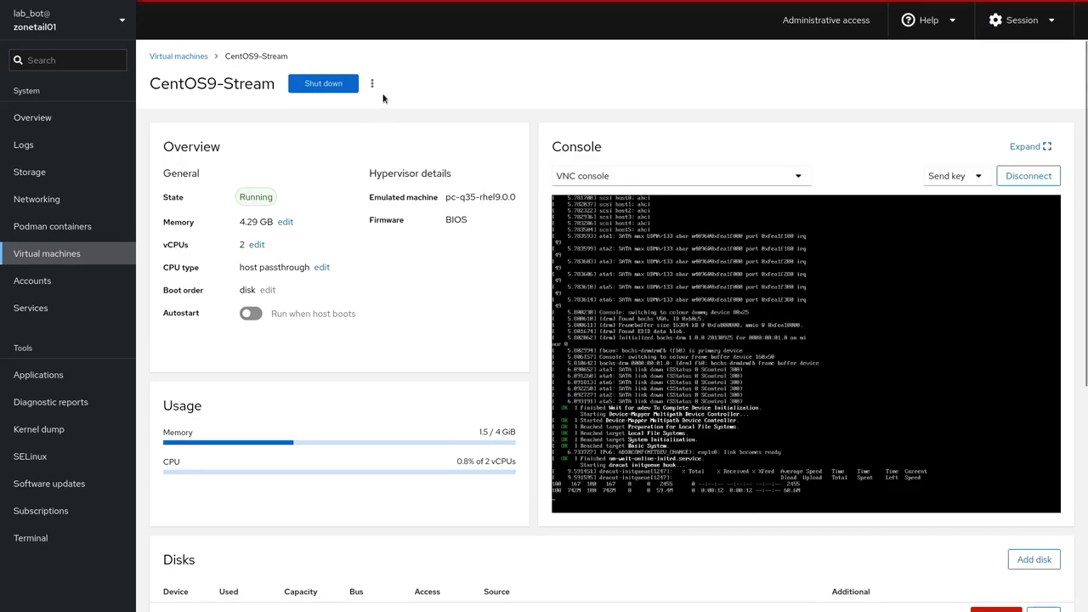
Force shut down the CentOS9-Stream virtual machine and delete it from the host.
click(374, 85)
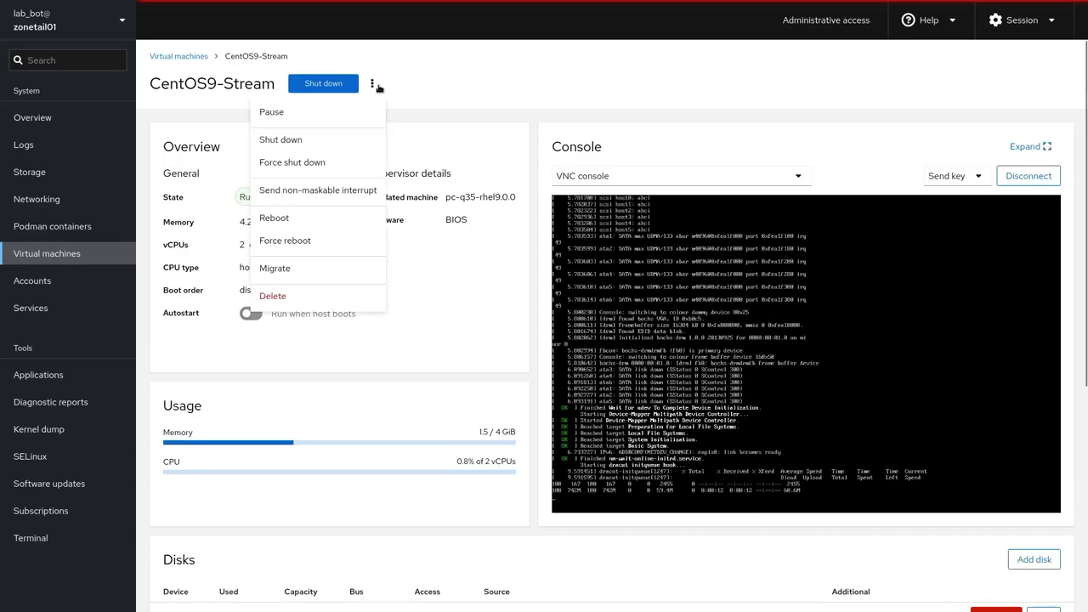
click(320, 162)
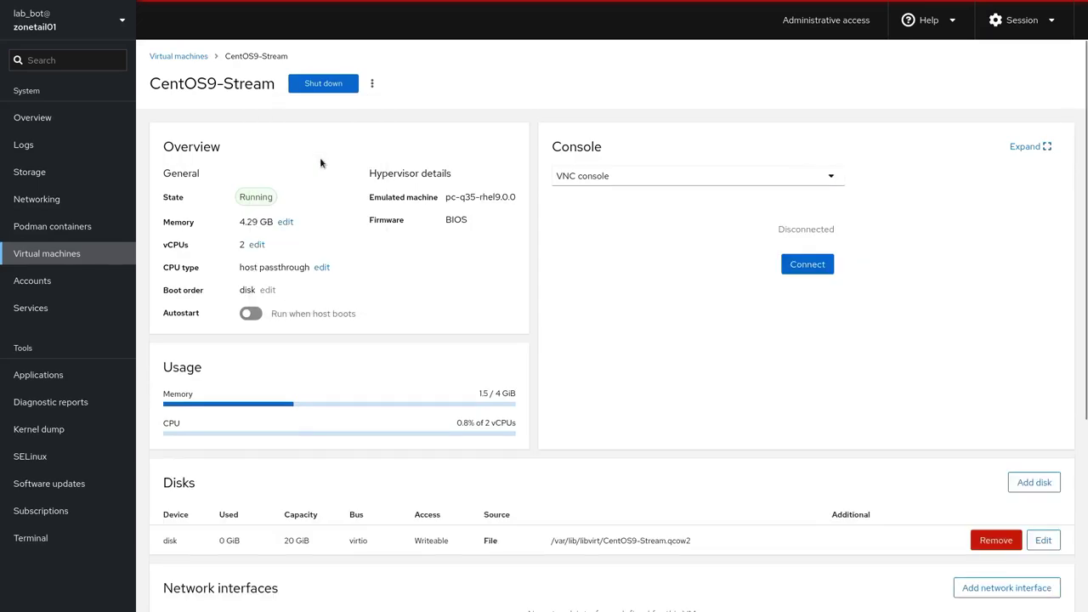
click(76, 255)
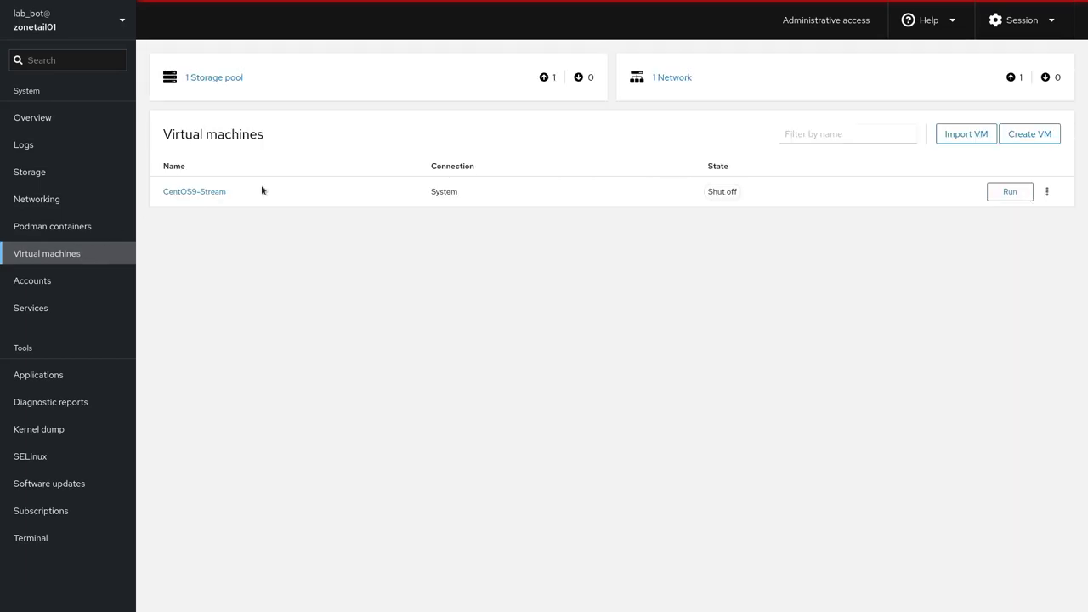
click(1047, 191)
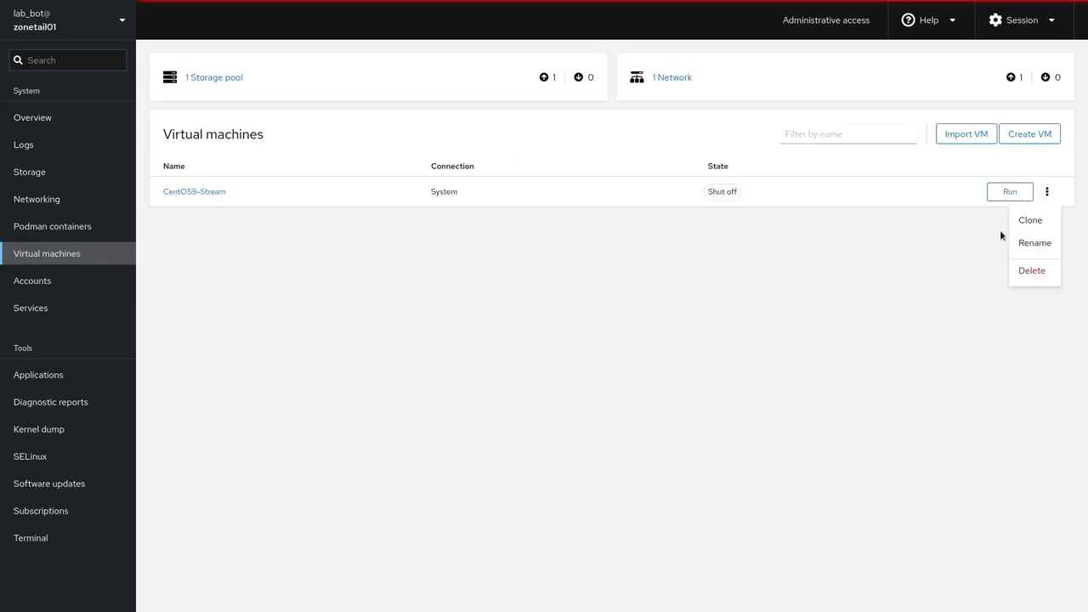
click(1050, 277)
click(410, 163)
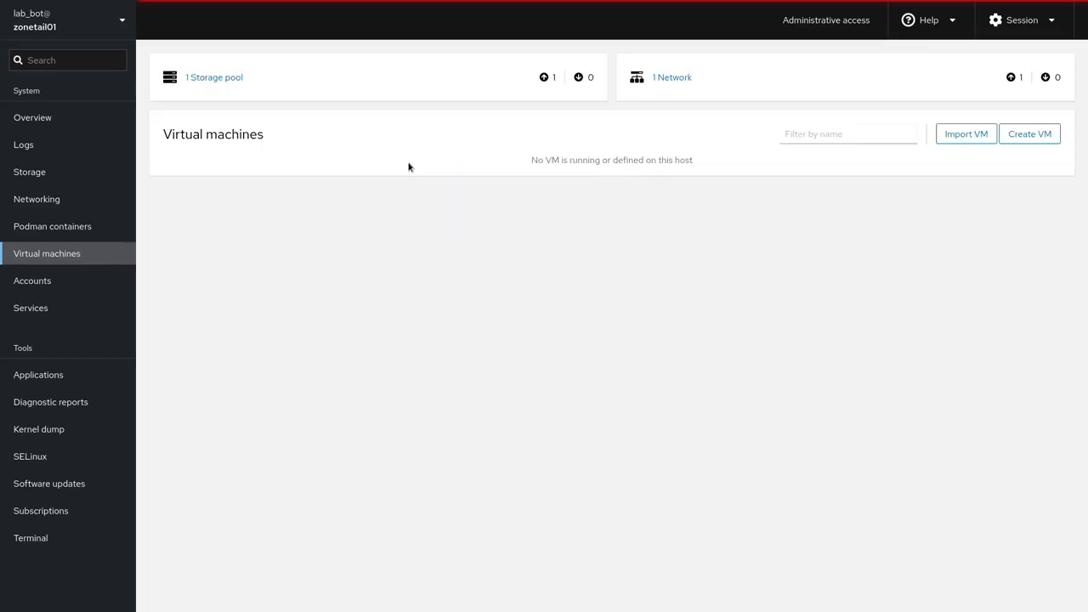
Examine the default virtual network's details and the options for creating a virtual network, without creating one.
click(692, 77)
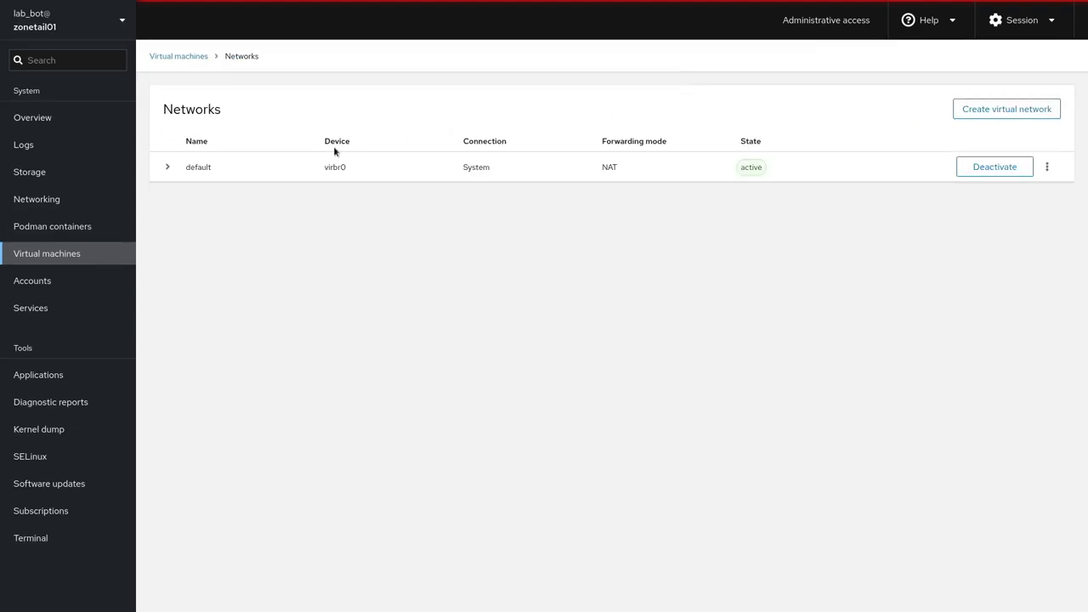
click(169, 167)
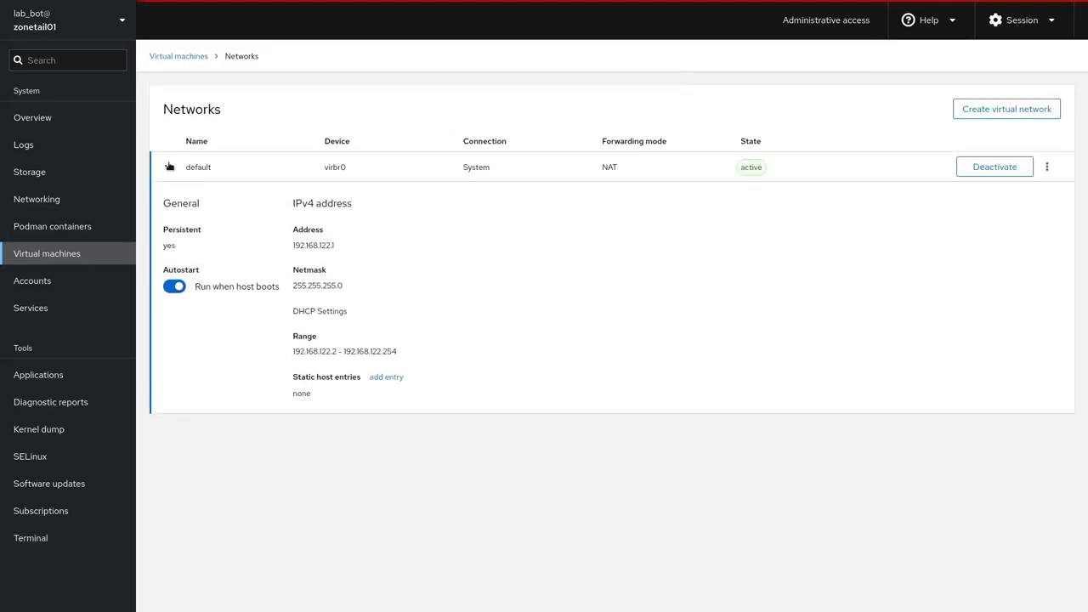
click(1008, 109)
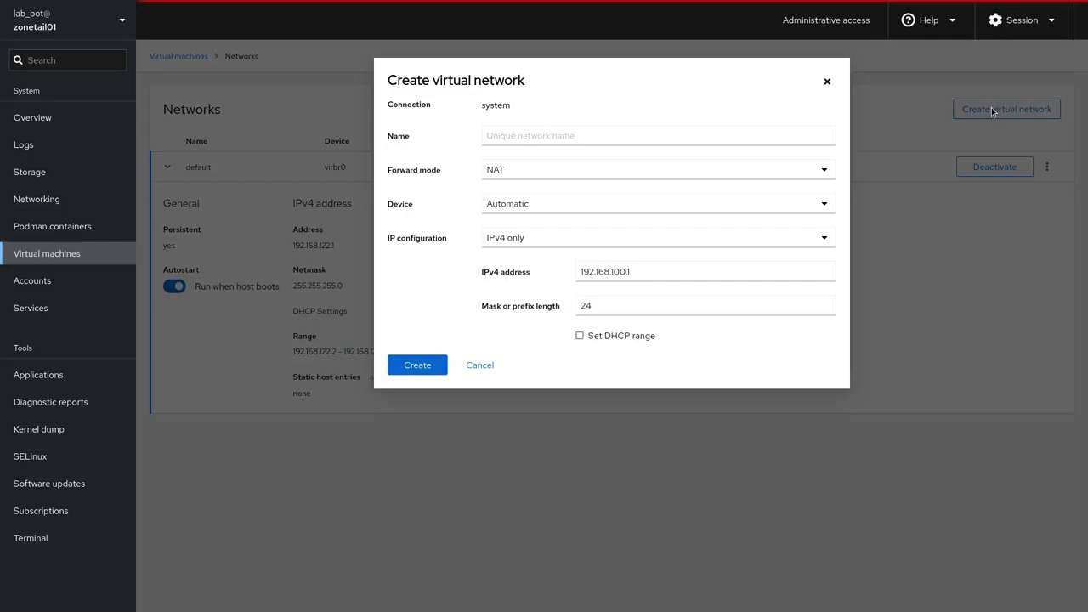
key(Escape)
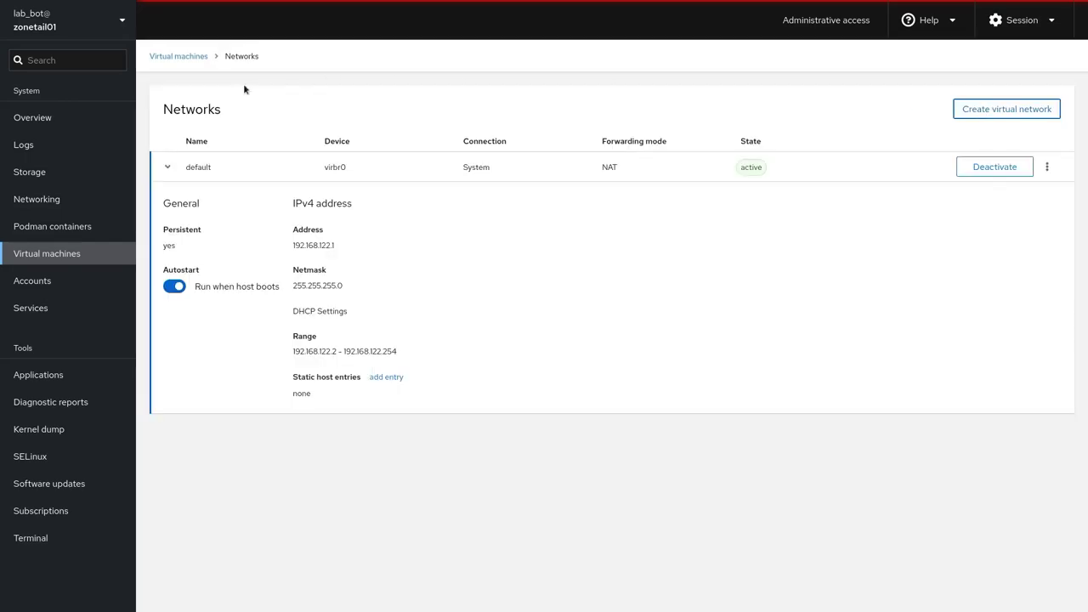
Check the host's interfaces in Networking, and review the default network's settings under Virtual machines.
click(52, 194)
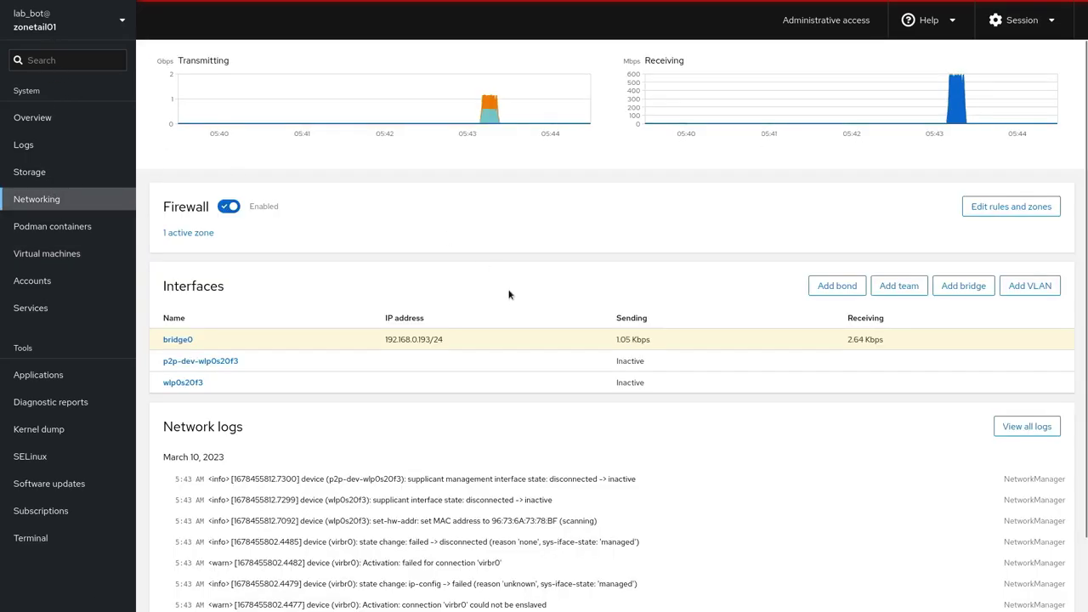
scroll(554, 223, down, 2)
scroll(554, 223, up, 2)
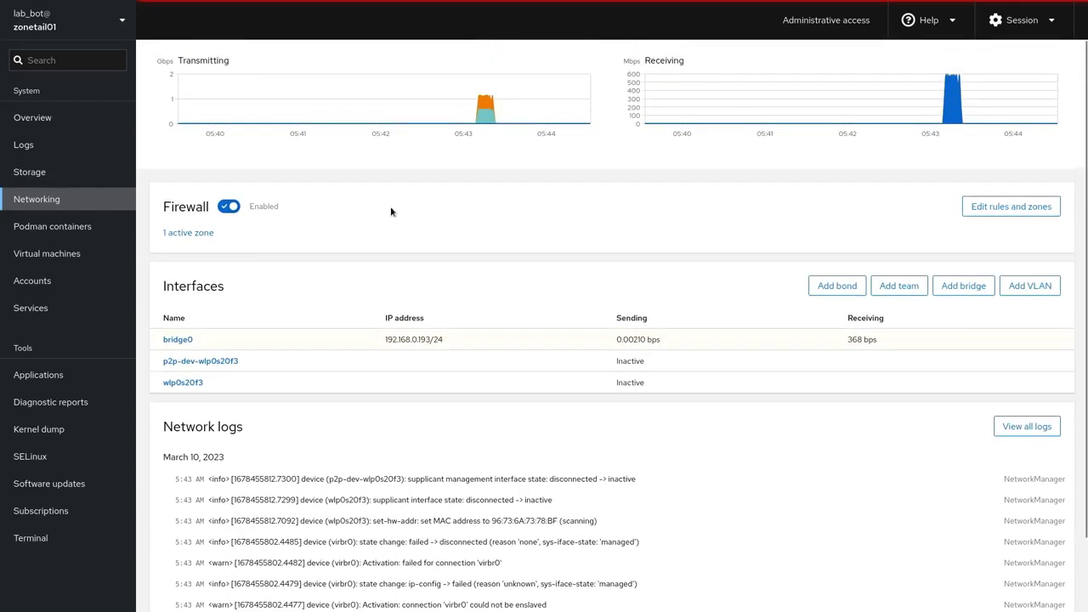
click(64, 253)
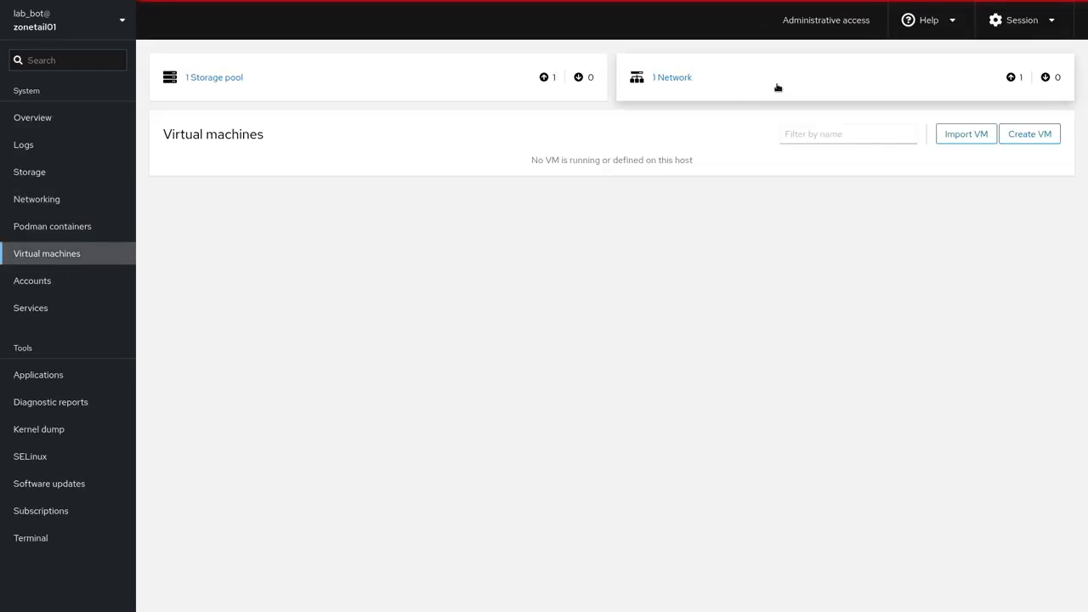
click(776, 88)
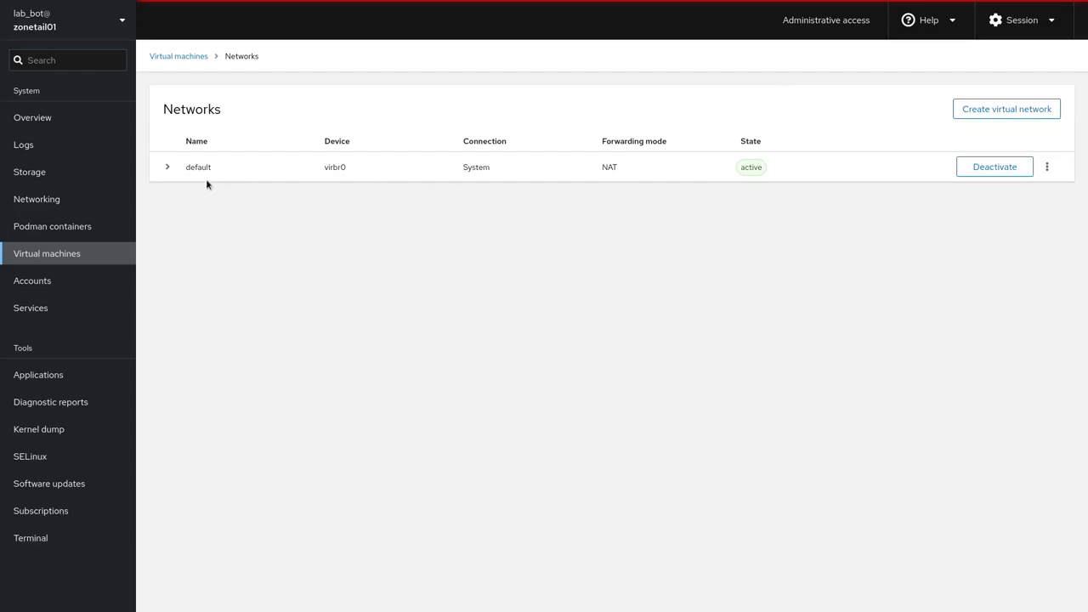
click(170, 165)
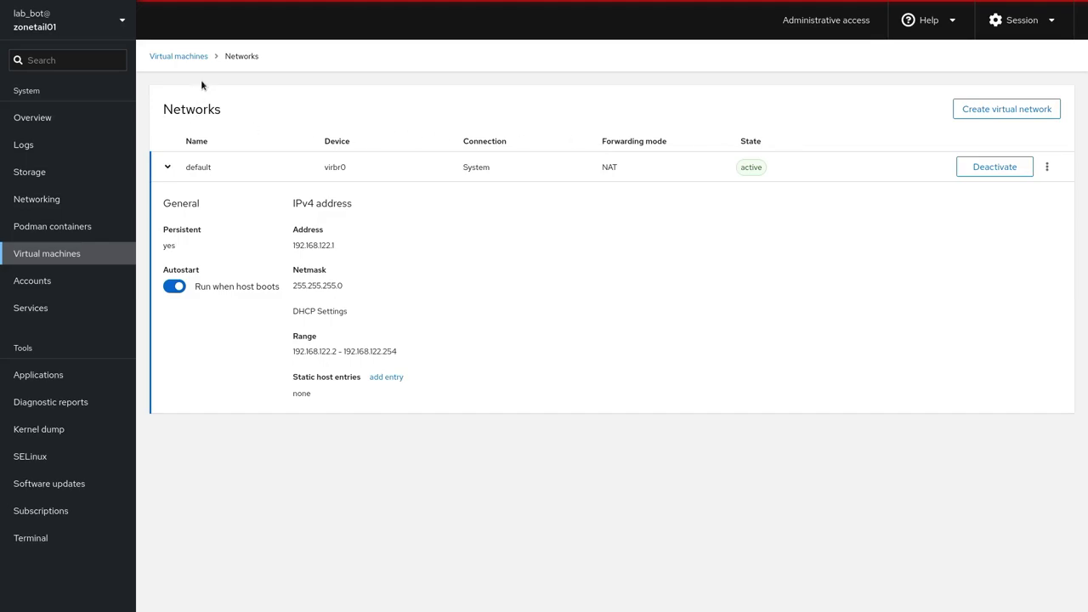
click(195, 56)
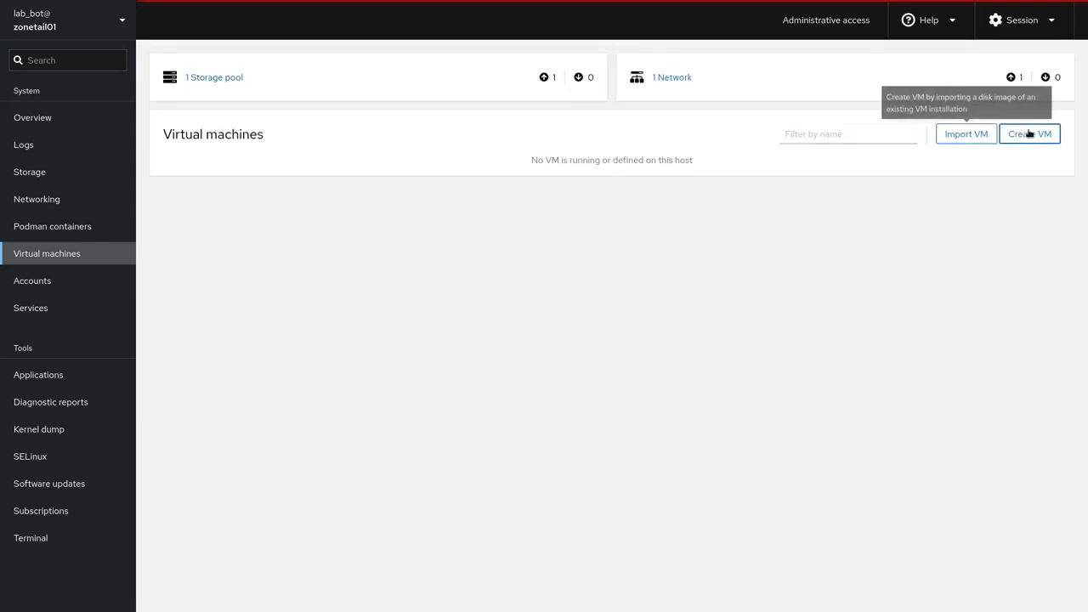
Start a new virtual machine named Centos8-Stream with CentOS Stream 8 as its operating system.
click(1027, 134)
click(609, 112)
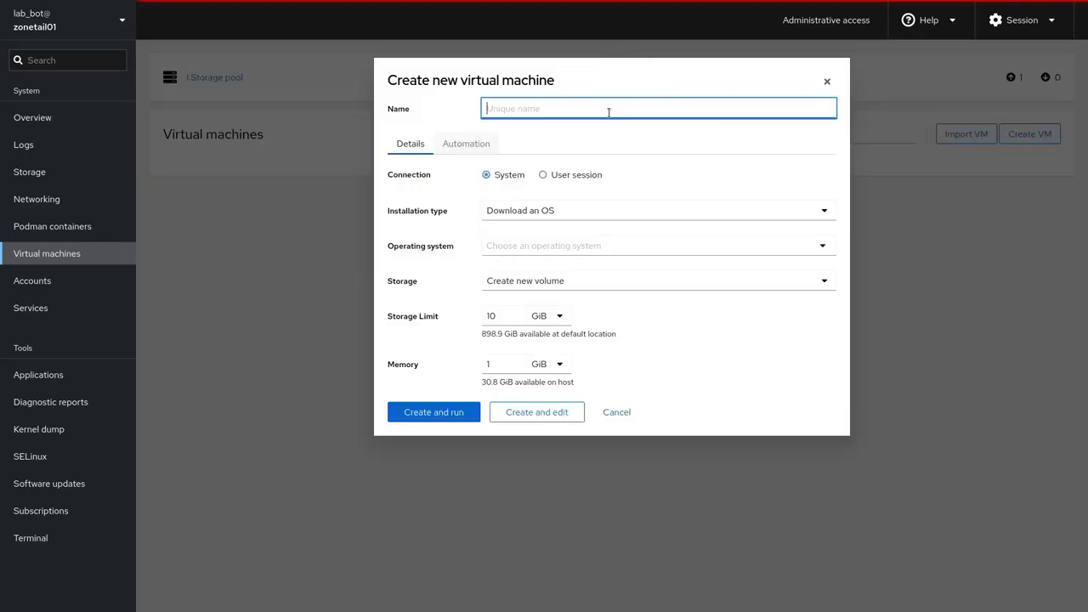
text(Centos8-Stream)
click(607, 245)
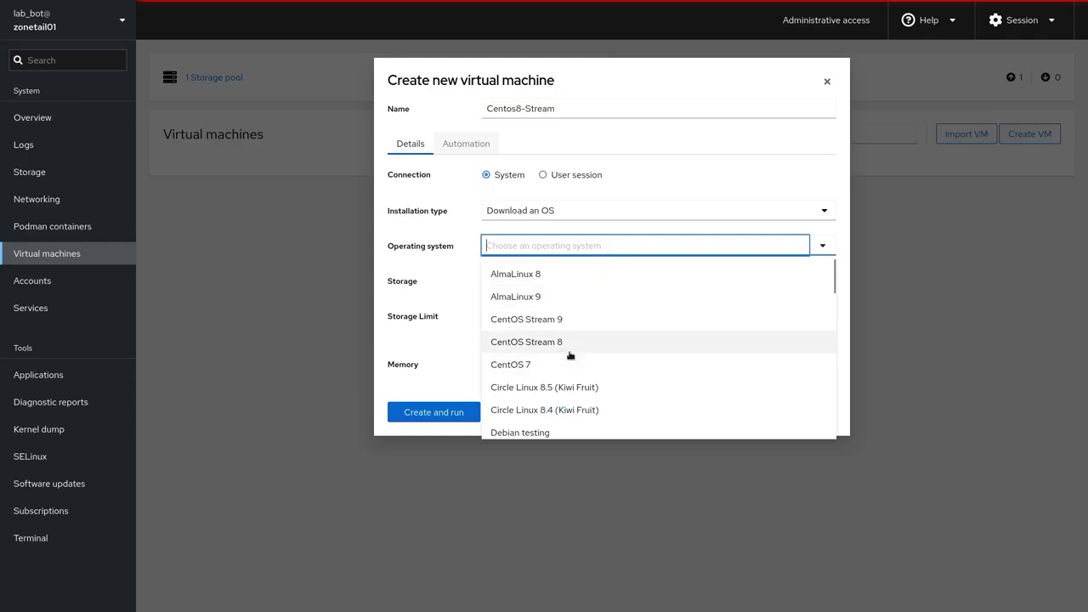
click(570, 352)
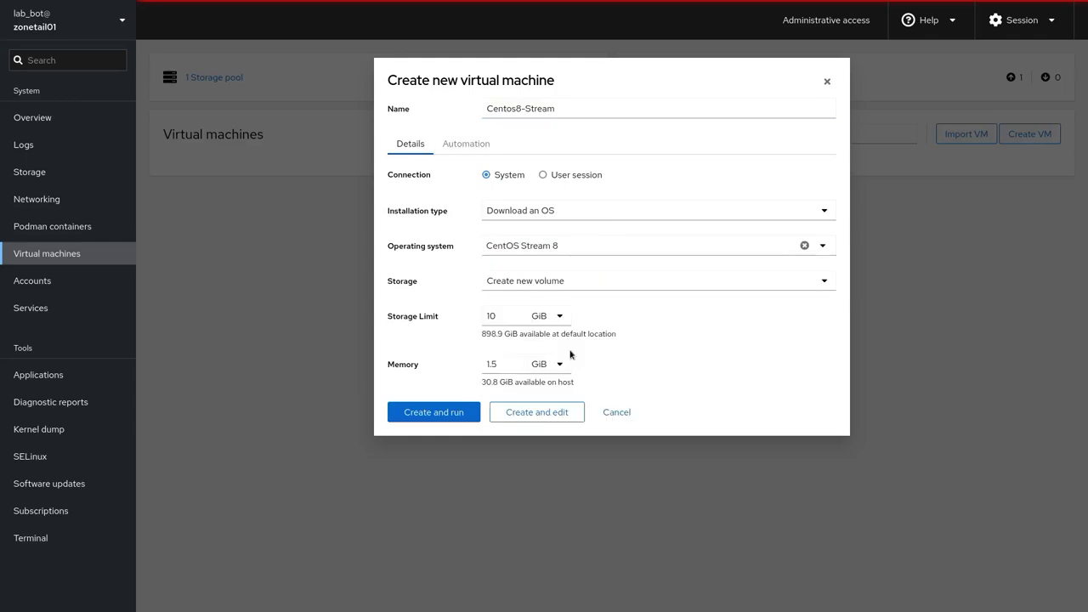
Set the storage limit to 20 GiB and the memory to 4 GiB, and create the virtual machine for editing without running it.
drag(499, 314, 482, 309)
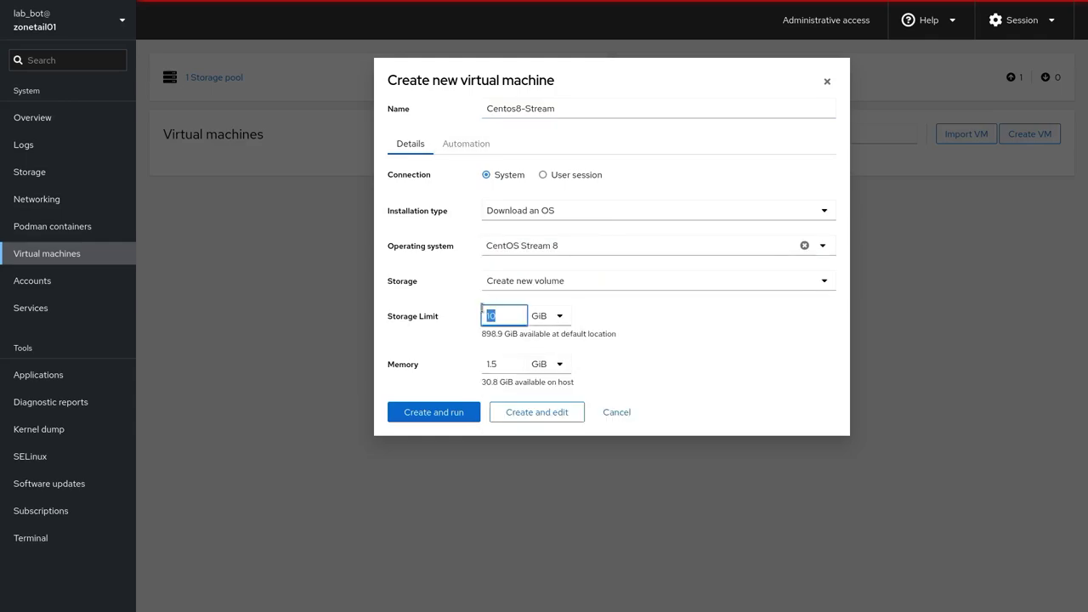
text(20)
drag(502, 364, 479, 357)
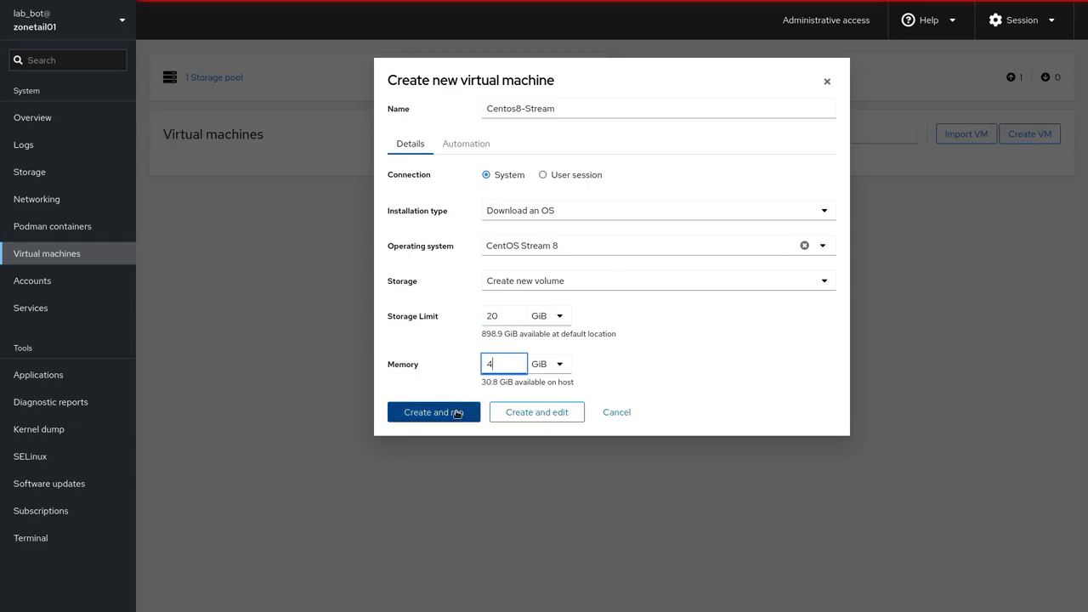
click(504, 413)
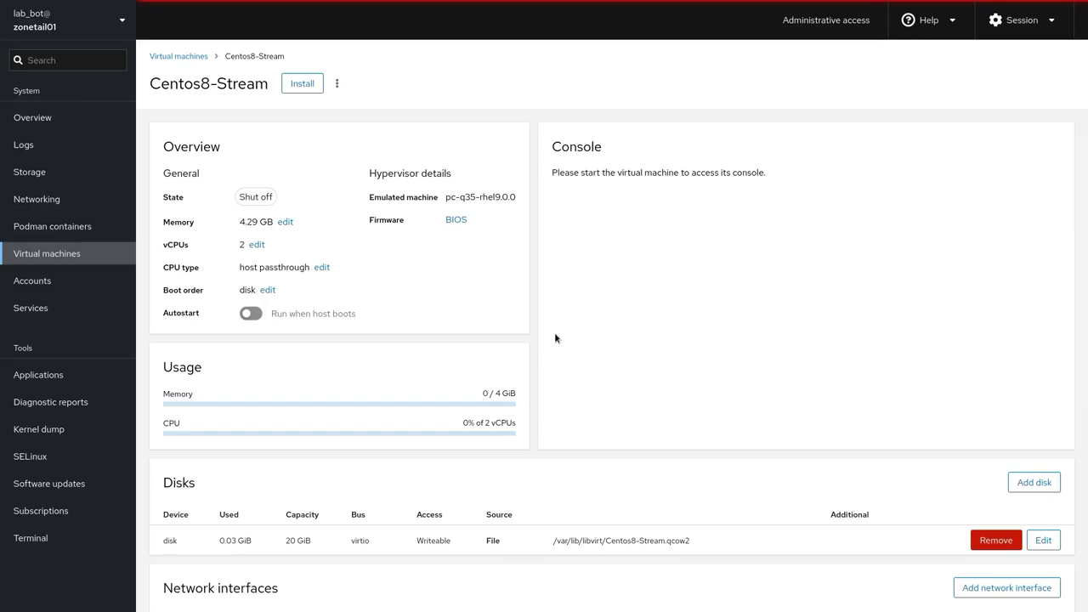
Examine the type and source of the Centos8-Stream virtual machine's network interface.
scroll(554, 339, down, 2)
scroll(555, 339, down, 3)
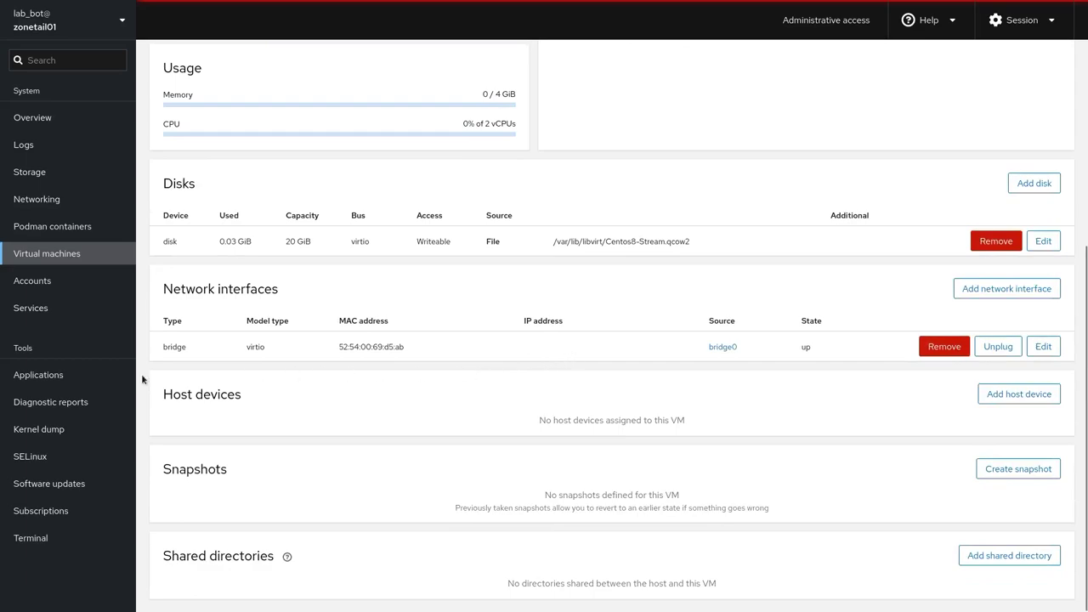
double_click(175, 347)
click(174, 347)
scroll(719, 507, up, 5)
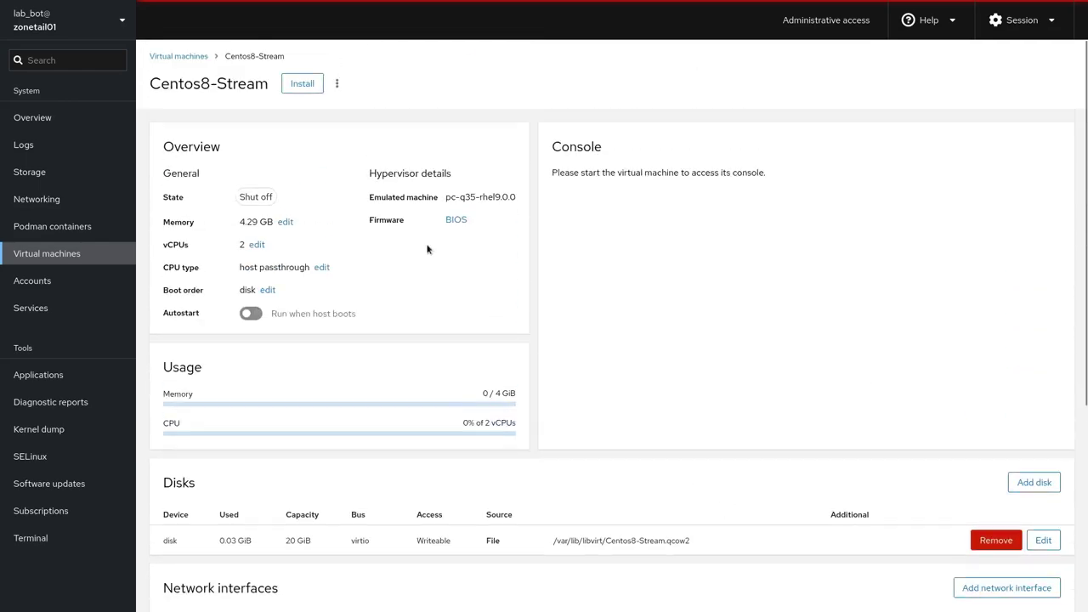
Start the operating system installation on the Centos8-Stream virtual machine and check the installer in its console.
click(294, 85)
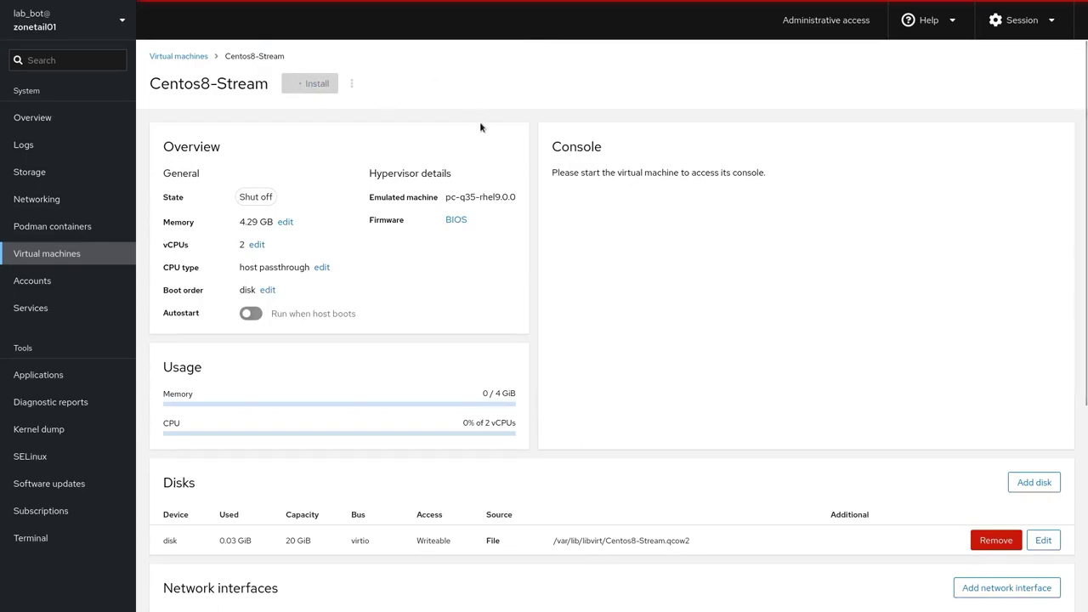
scroll(480, 128, down, 3)
scroll(479, 128, up, 2)
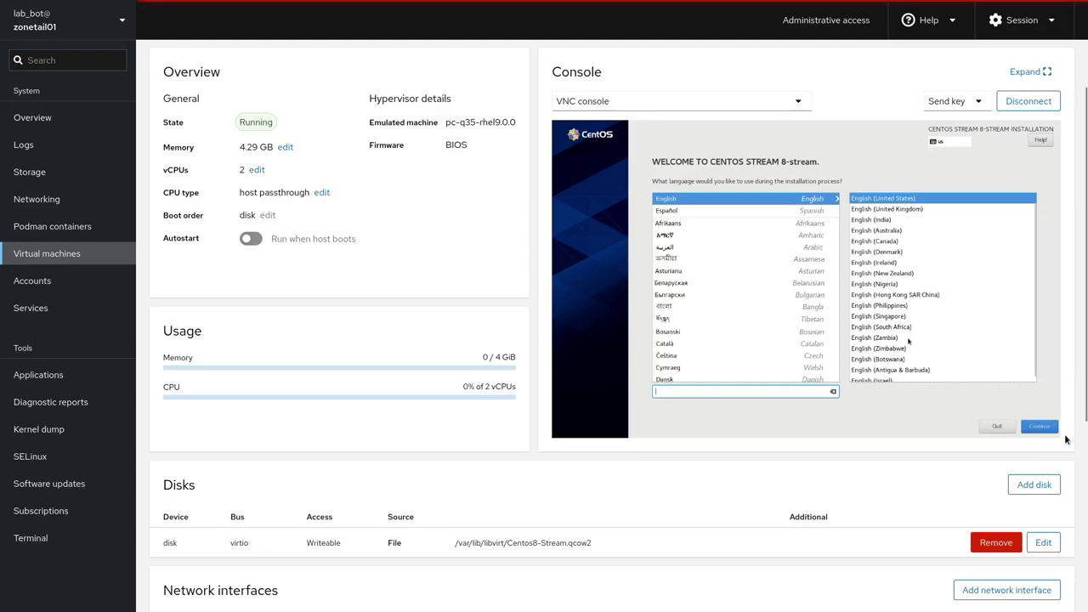
scroll(1063, 436, down, 1)
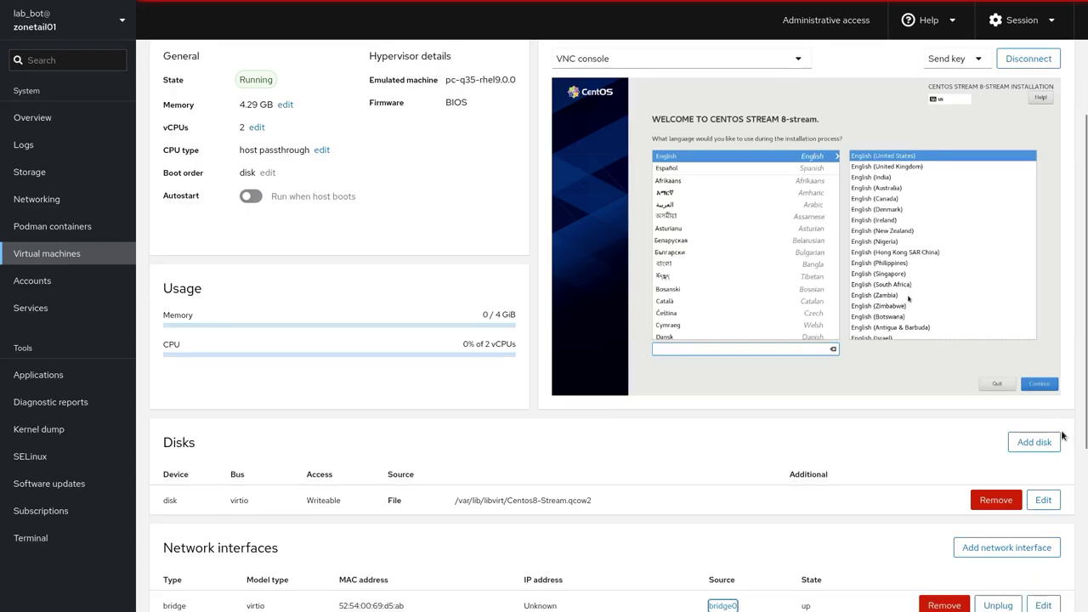
Switch the Centos8-Stream console to the desktop viewer, launch the remote viewer, and open the downloaded connection file.
key(Tab)
key(Tab)
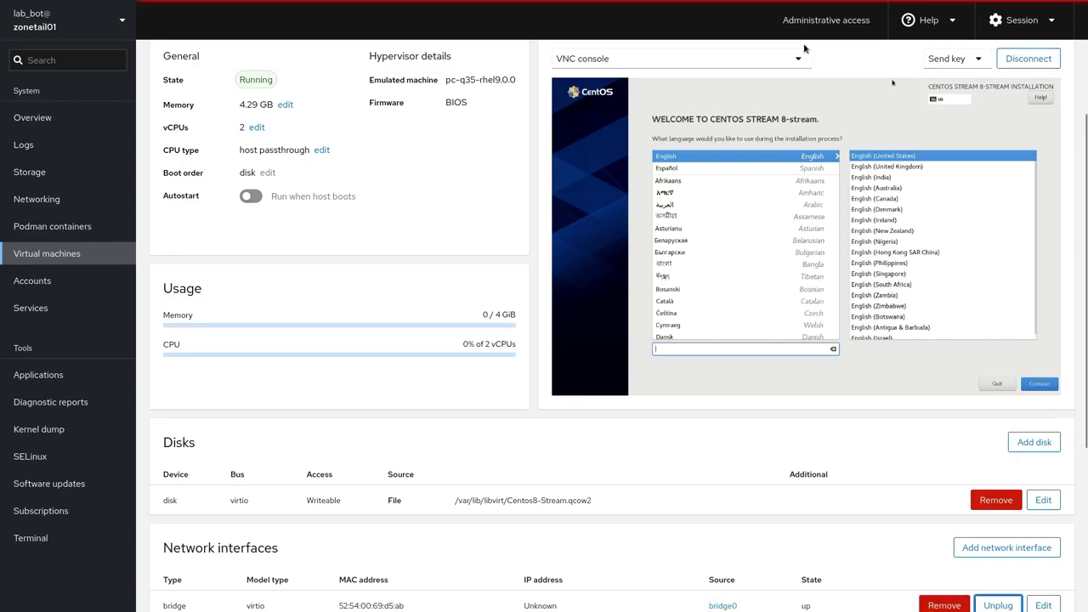
click(783, 61)
click(687, 137)
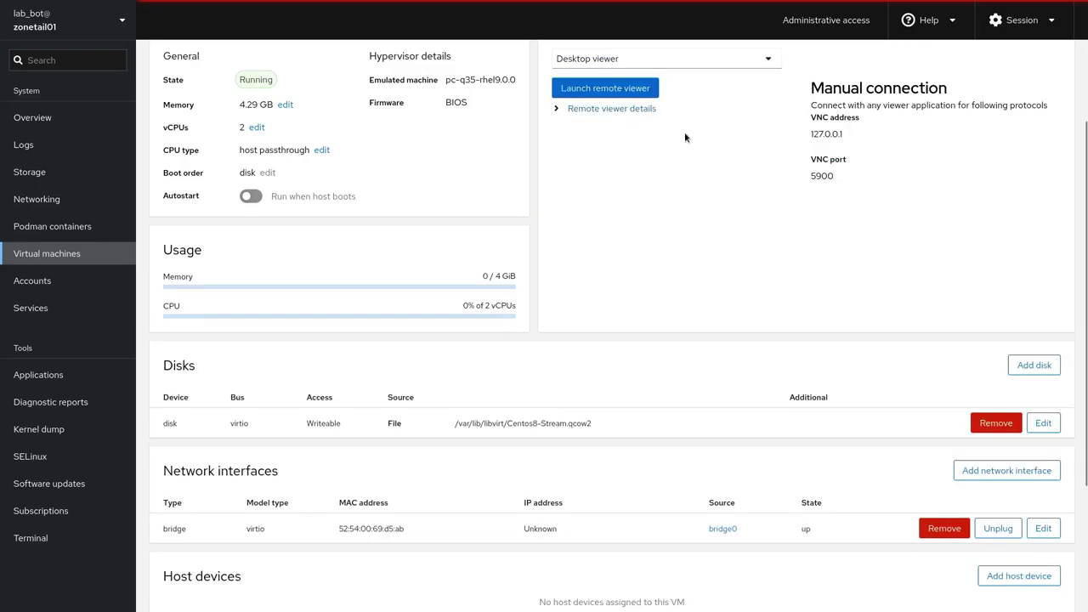
click(645, 95)
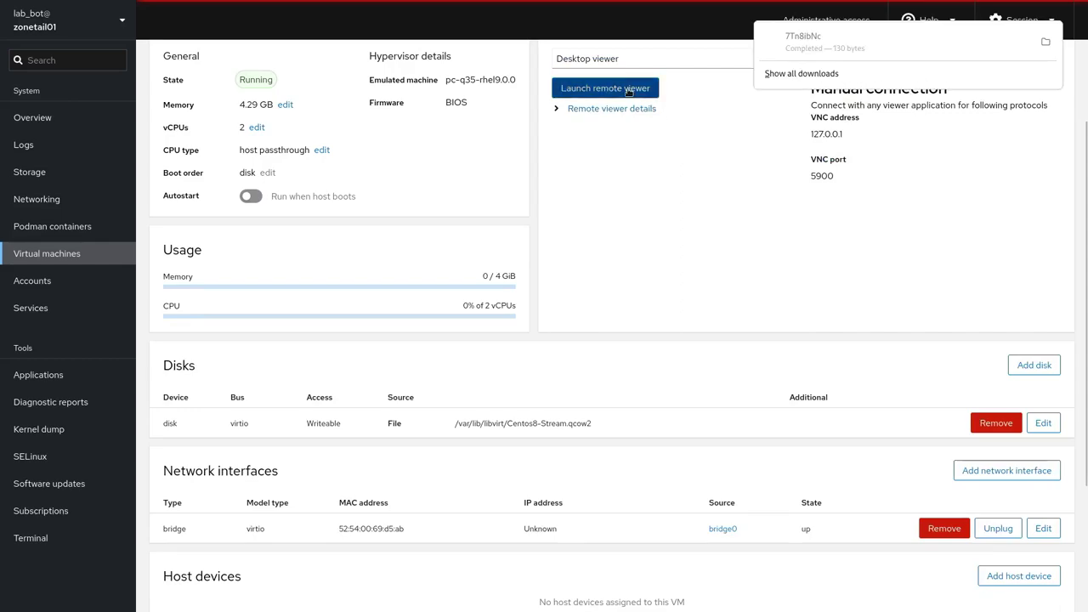
click(799, 43)
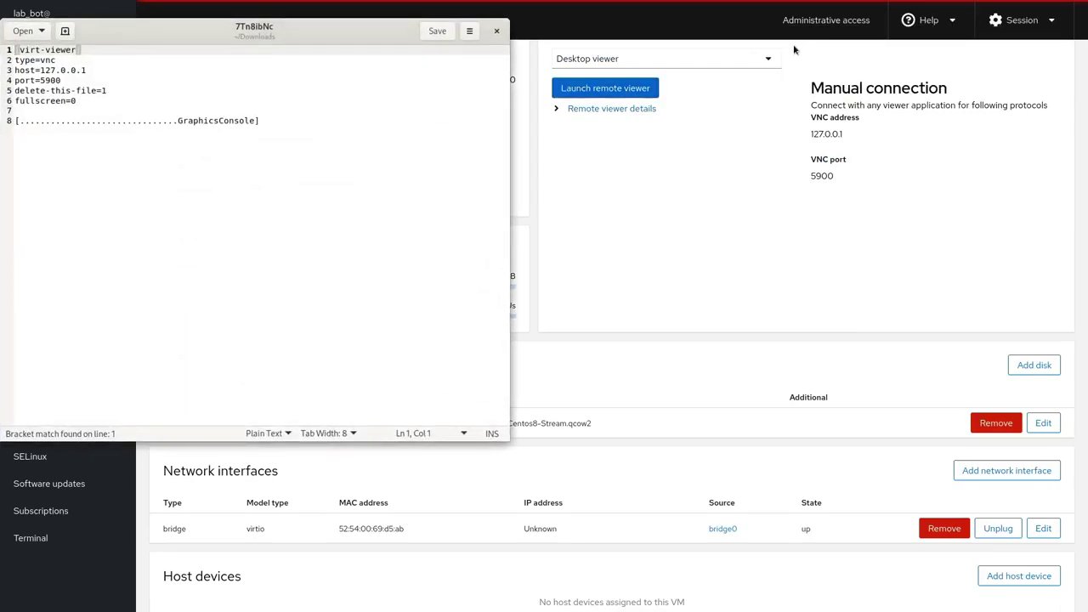
Expand the remote viewer details and copy the RHEL, CentOS install command "sudo yum install virt-viewer".
click(636, 111)
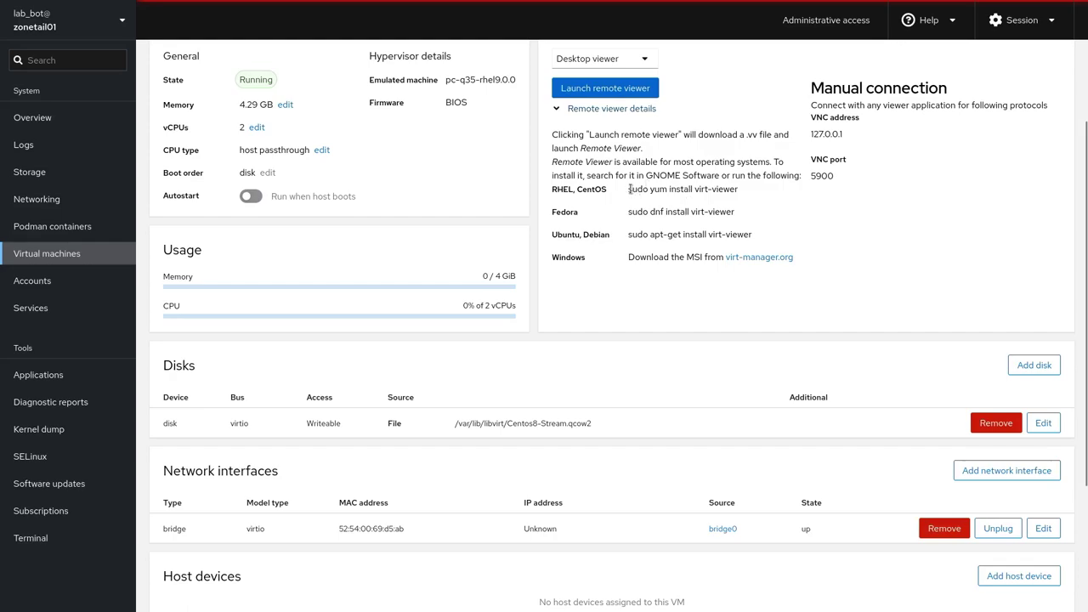
drag(630, 189, 704, 190)
triple_click(709, 190)
right_click(709, 191)
click(718, 203)
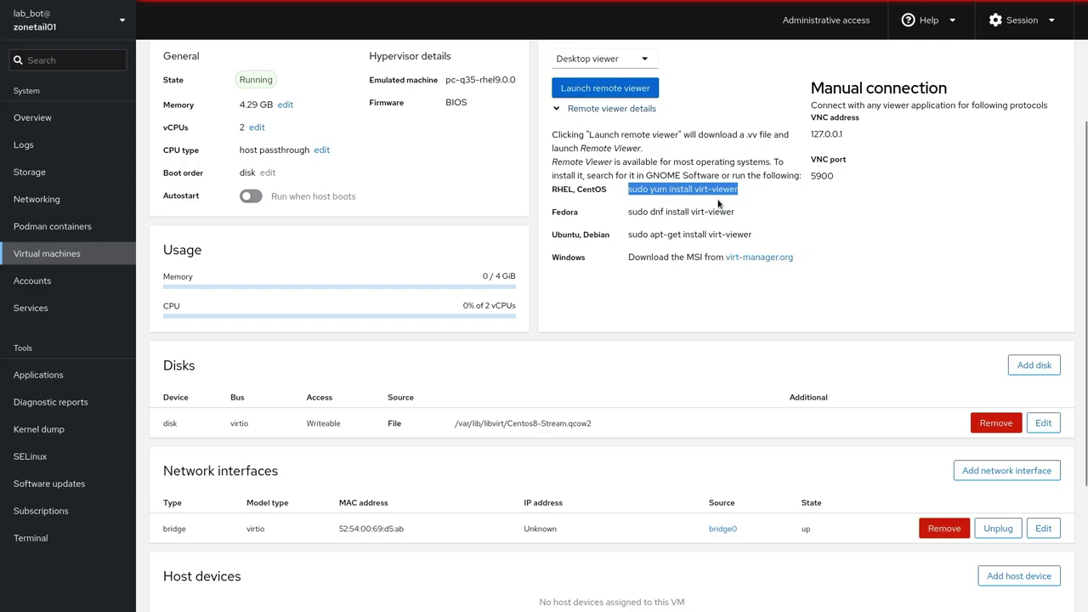
Open a new terminal window and maximize it.
key(super)
text(term)
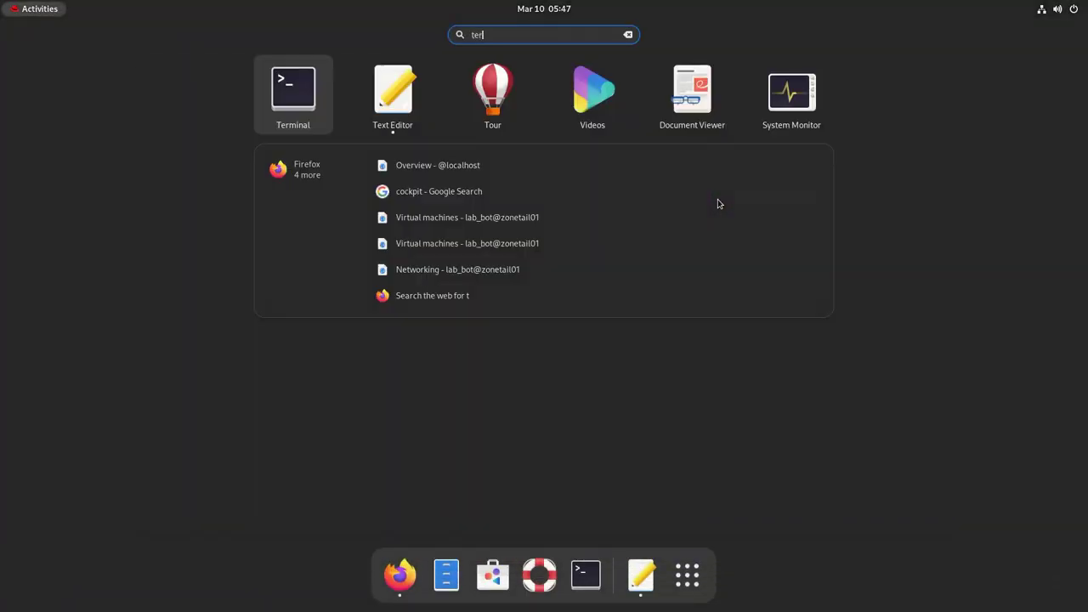
key(Return)
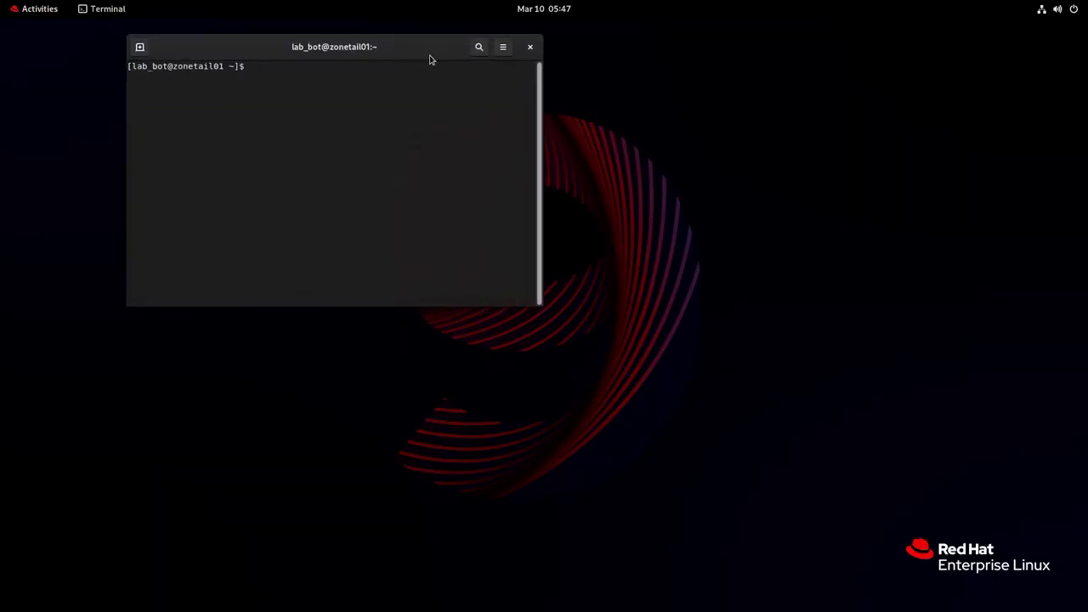
double_click(432, 49)
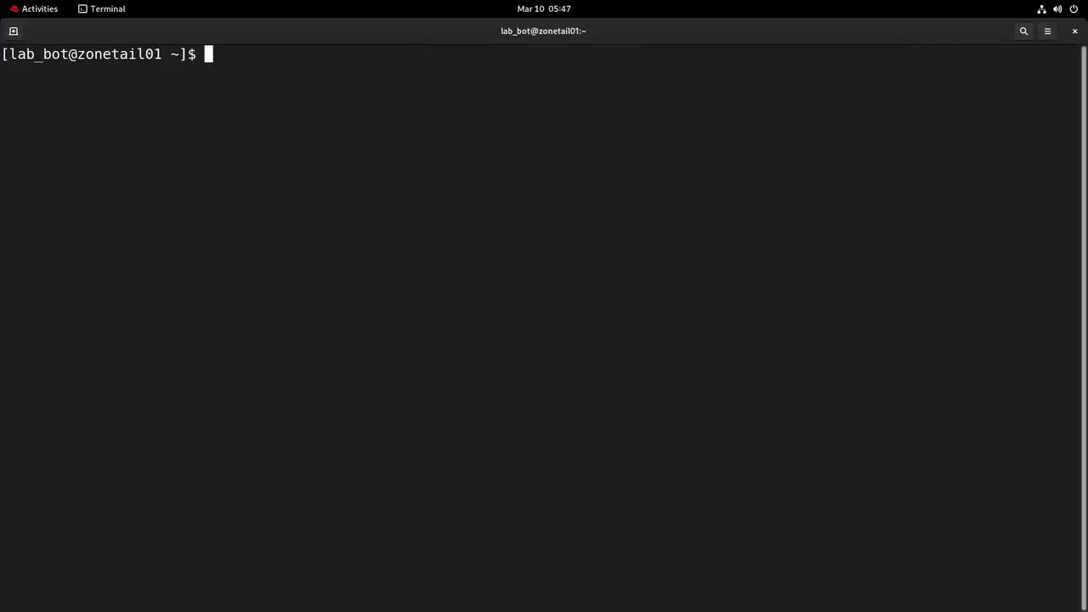
Paste the copied command, remove the stray characters before it, and run "sudo yum install virt-viewer".
key(ctrl+shift+v)
key(BackSpace)
key(Left)
key(Left)
key(Left)
key(Left)
key(Left)
key(Left)
key(Left)
key(Left)
key(Left)
key(Left)
key(Left)
key(Left)
key(Left)
key(Left)
key(Left)
key(Left)
key(Left)
key(Left)
key(Left)
key(Left)
key(Left)
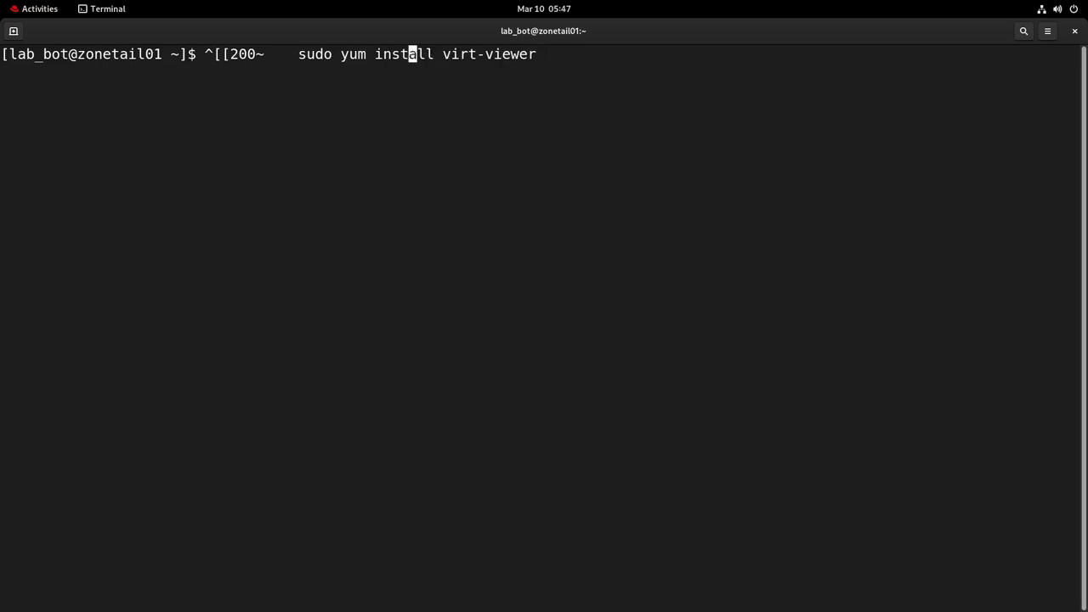
key(BackSpace)
key(BackSpace)
key(BackSpace)
key(BackSpace)
key(BackSpace)
key(BackSpace)
key(BackSpace)
key(BackSpace)
key(BackSpace)
key(BackSpace)
key(Return)
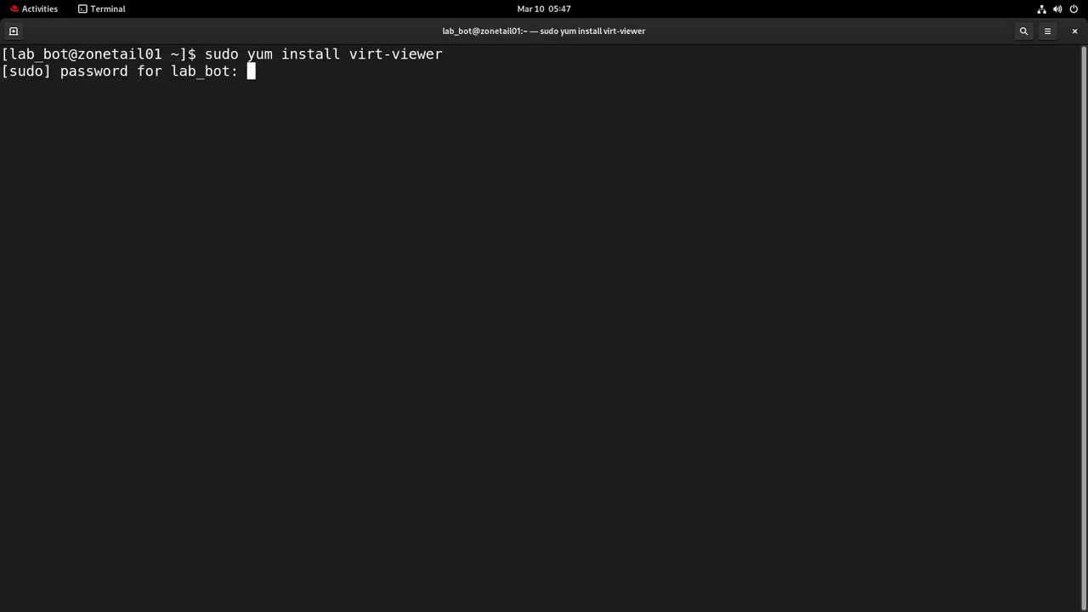
Enter the sudo password and approve the installation of the virt-viewer packages.
key(Return)
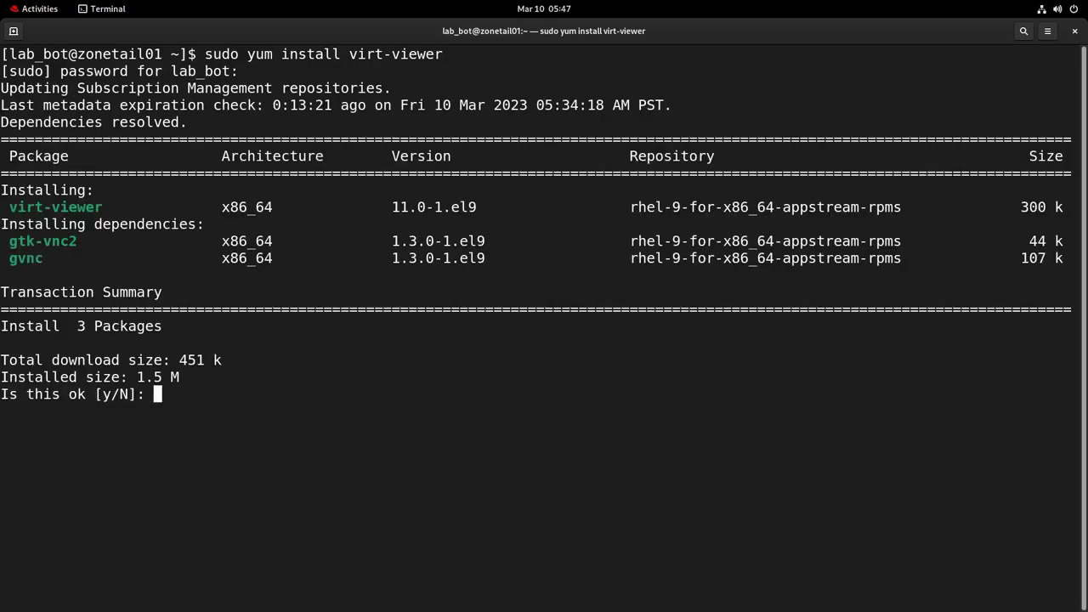
text(y)
key(Return)
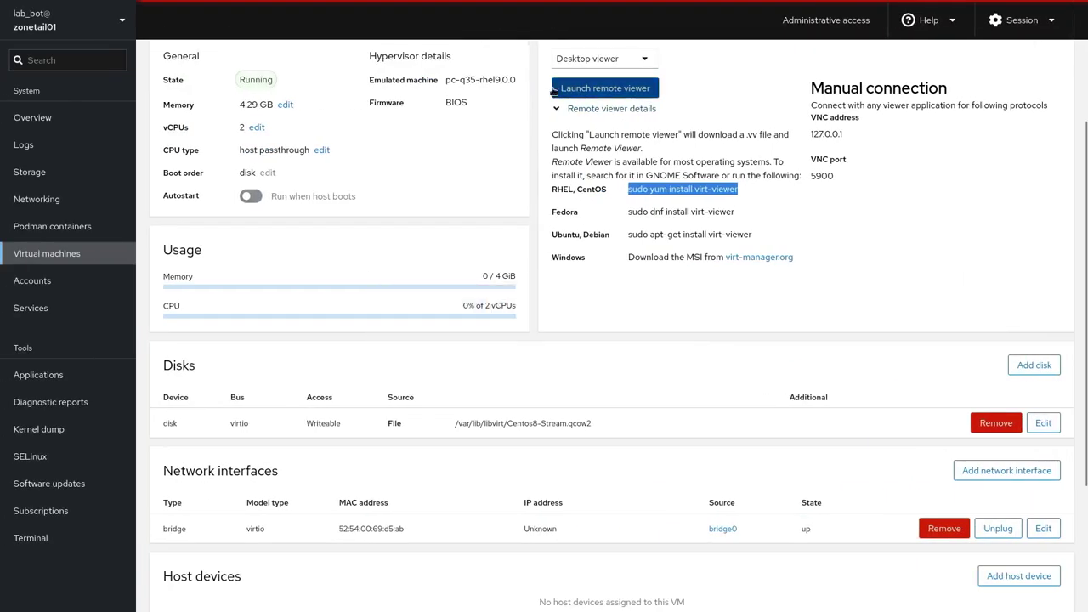
Launch the remote viewer from Cockpit, allow it to inhibit shortcuts, and continue the CentOS installer in English (United States).
click(555, 91)
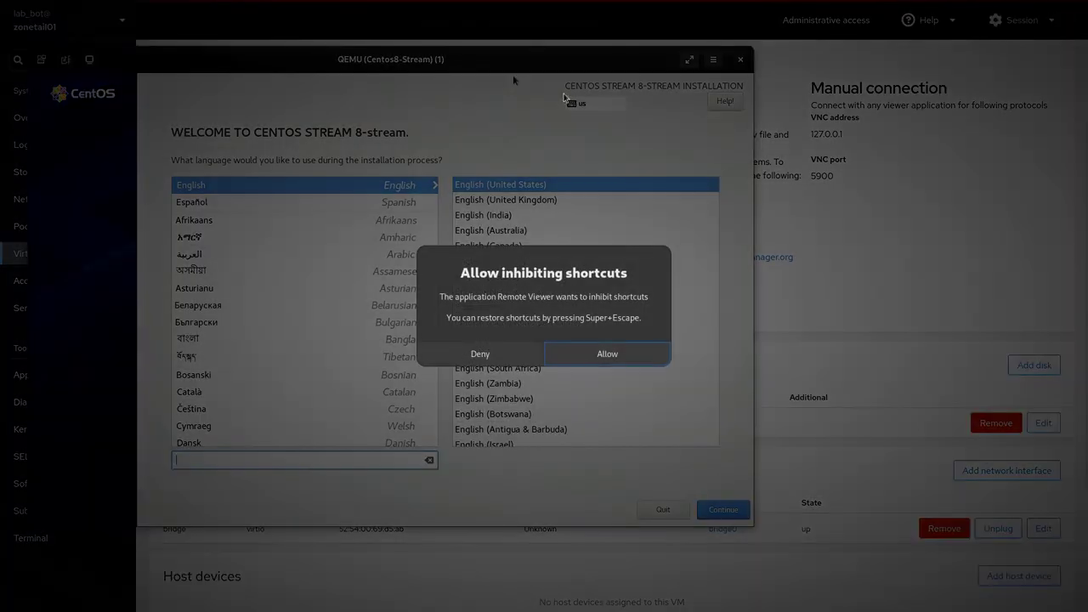
click(594, 356)
click(730, 509)
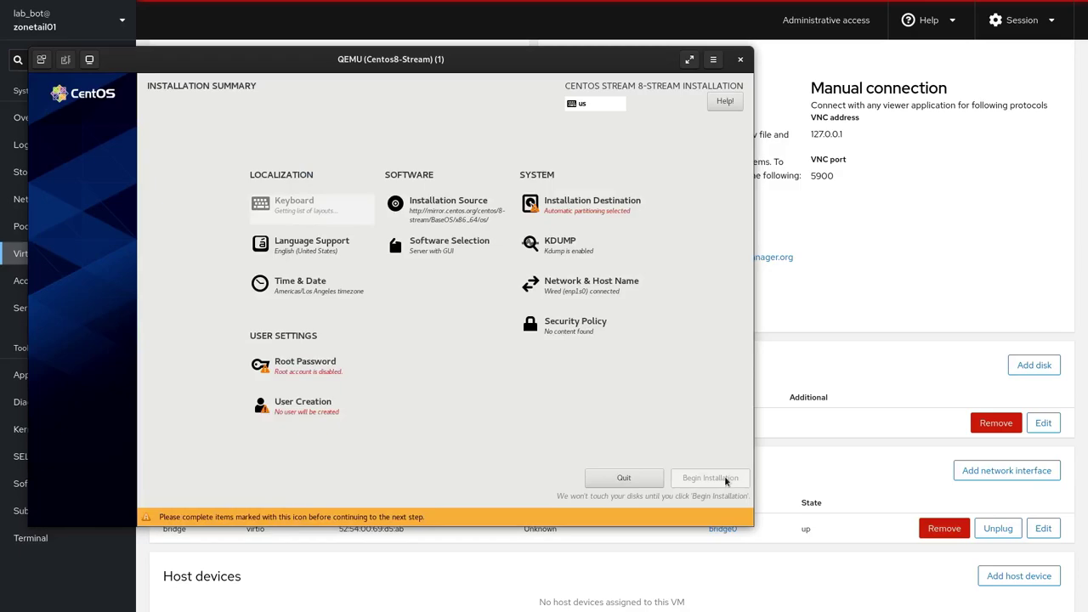
Set and confirm the root password in the CentOS Stream 8 installer.
click(333, 362)
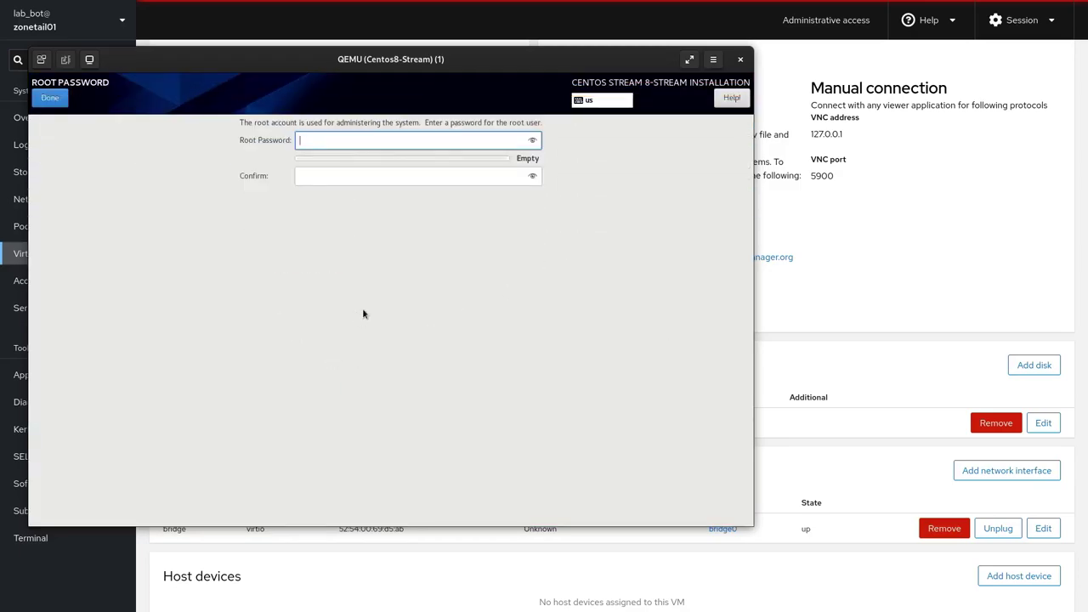
text(••••••••••••)
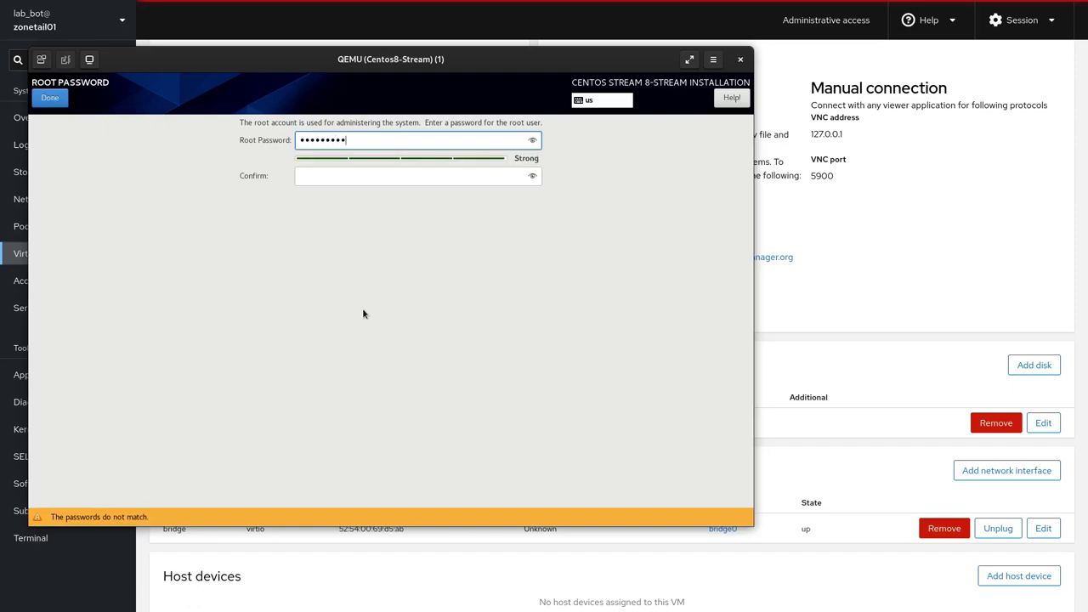
text(•••••)
key(Tab)
text(••••••••••)
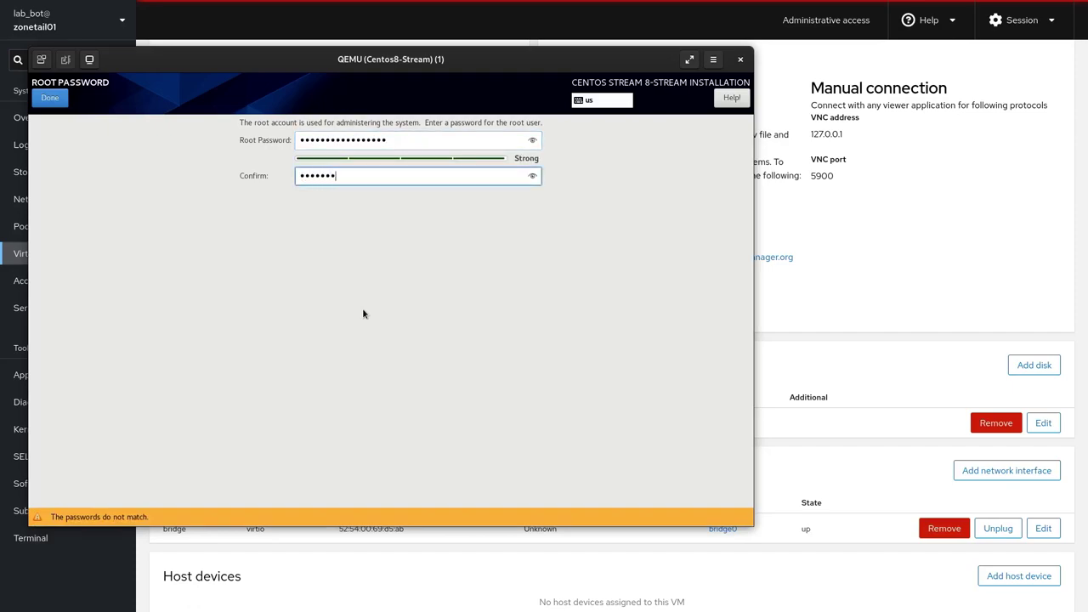
text(•••••••)
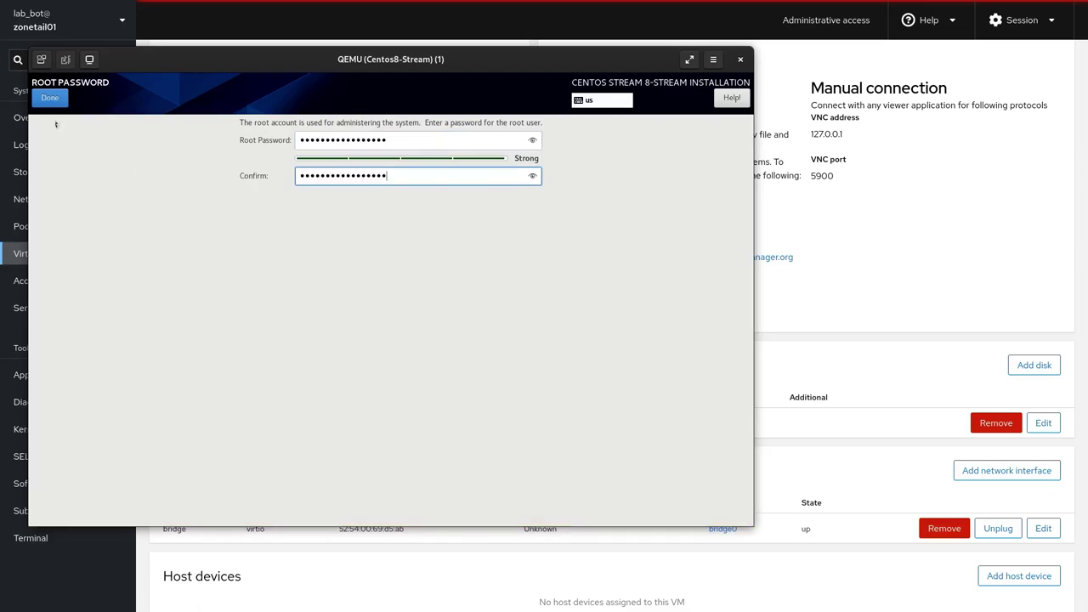
click(44, 95)
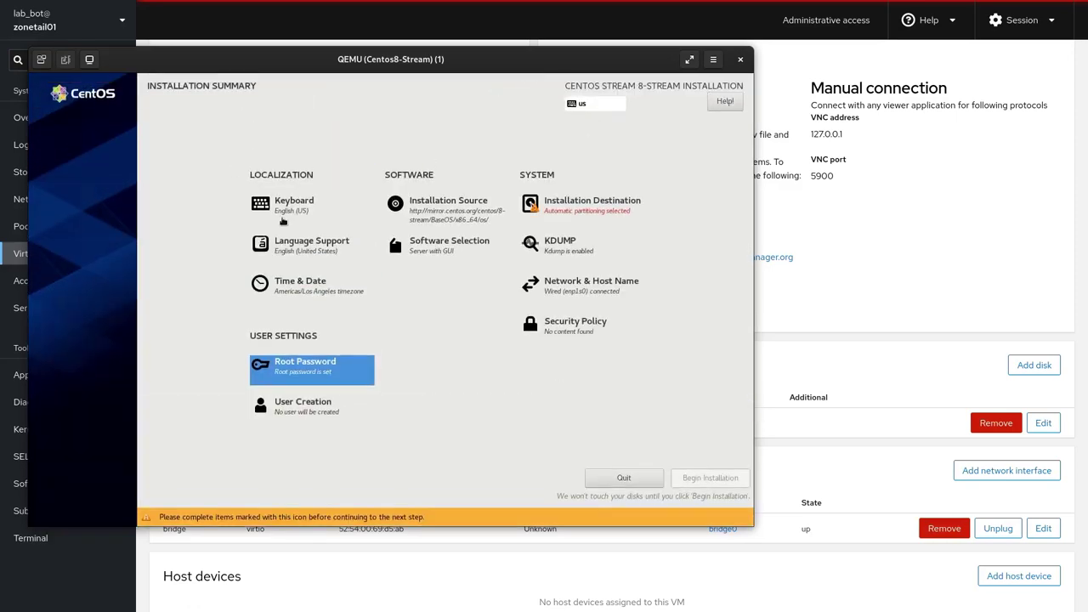
Create the administrator user lab_bot in the installer, entering and confirming the account password.
click(291, 414)
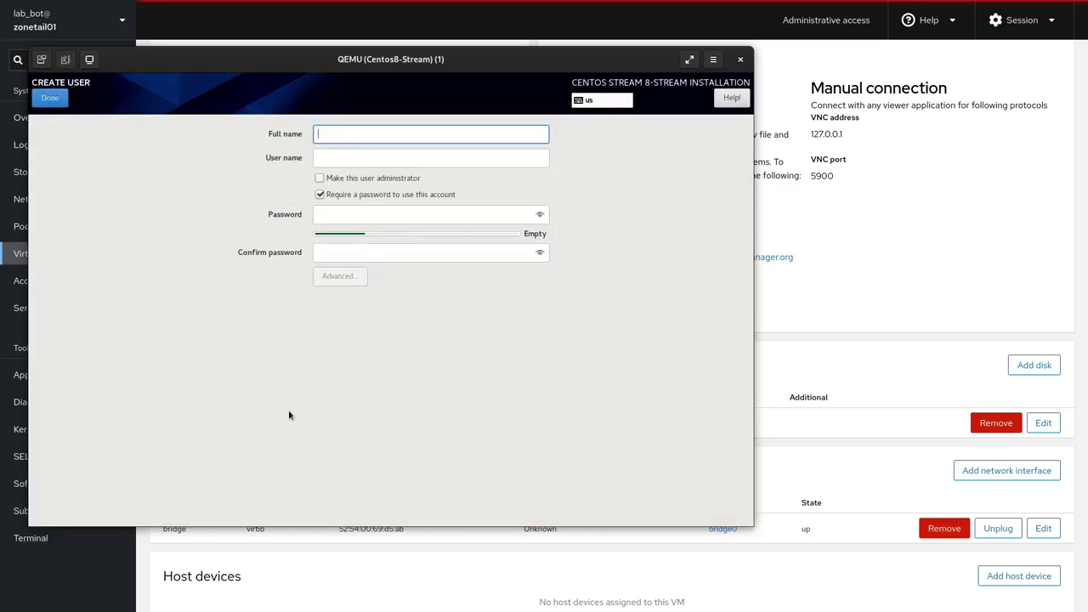
text(lab_bot)
key(Tab)
key(Tab)
key(space)
key(Tab)
key(Tab)
text(•••••••••••••••••)
key(Tab)
text(•••••••••••••••••)
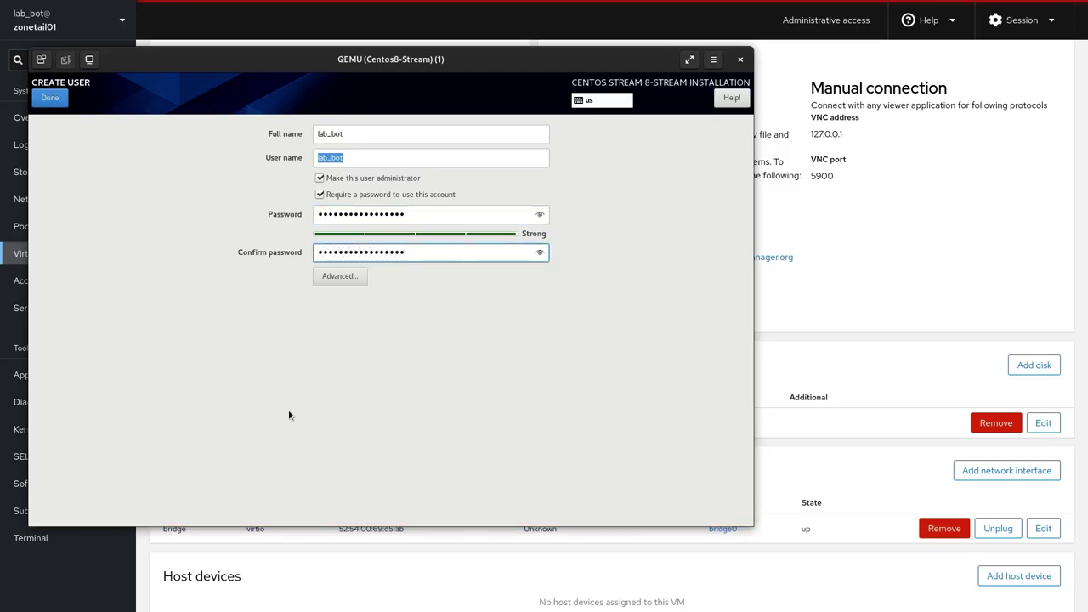
click(47, 96)
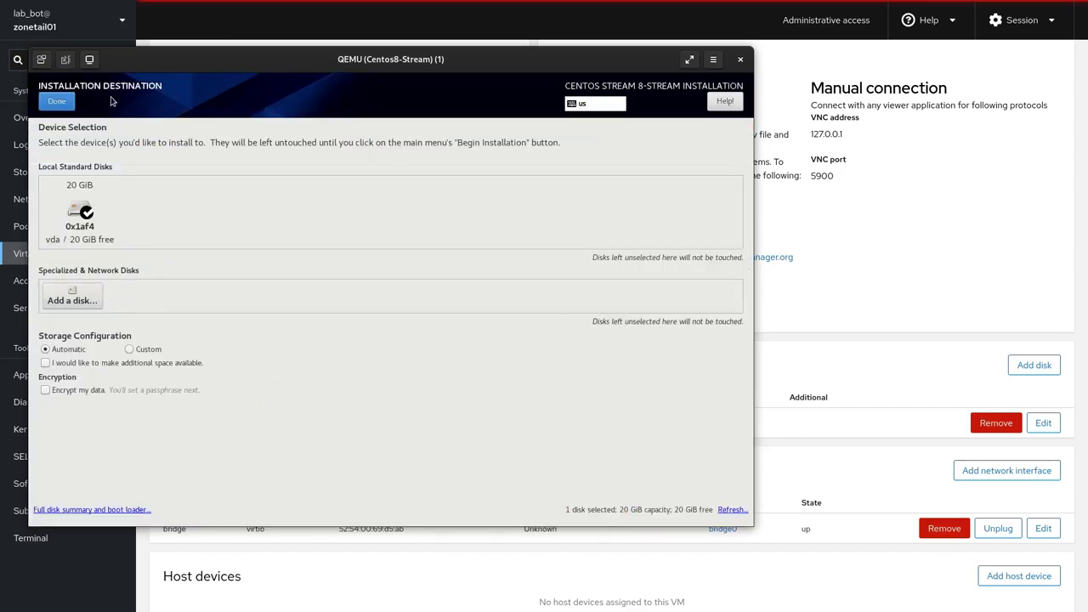
Accept the 20 GiB vda disk with automatic storage configuration as the installation destination, and begin the installation.
click(67, 103)
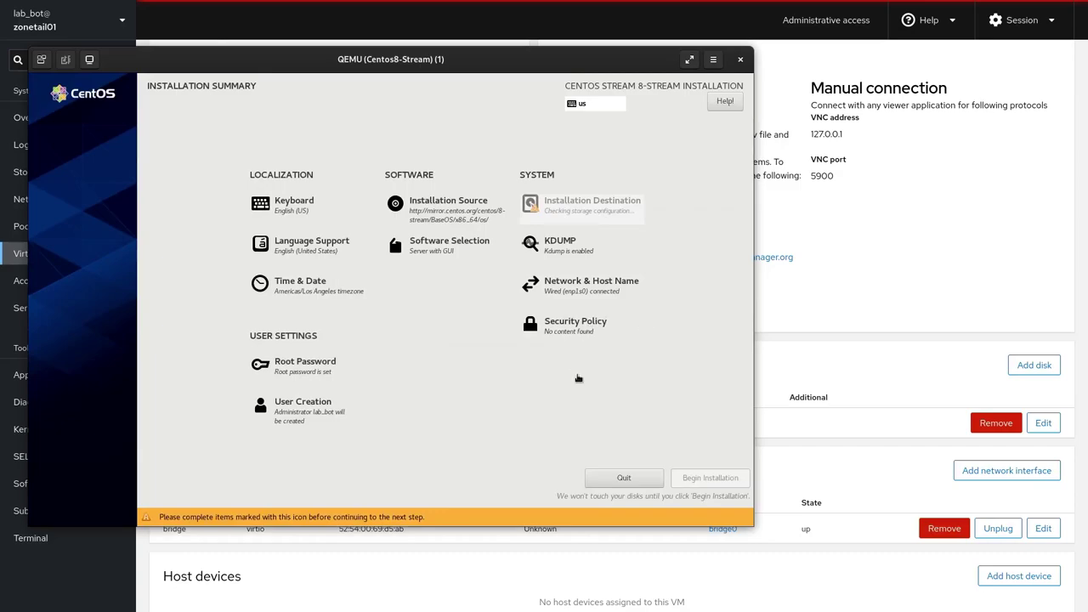
click(695, 496)
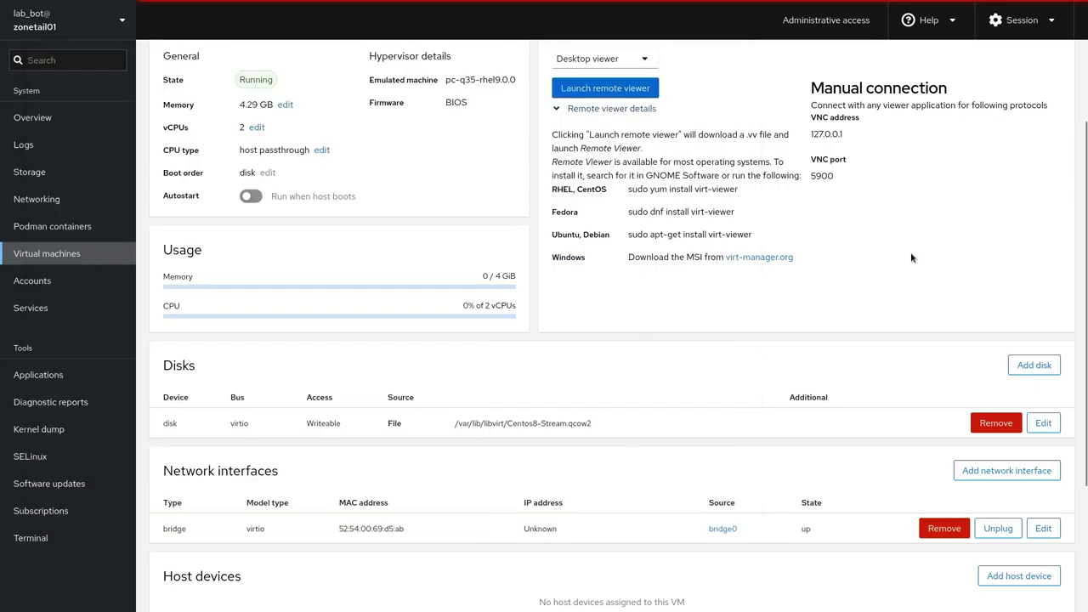
Switch back to the terminal, clear it, and search the package repositories for "*ovpn*" with yum.
key(super+Page_Down)
text(clear)
key(Return)
text(sudo yum )
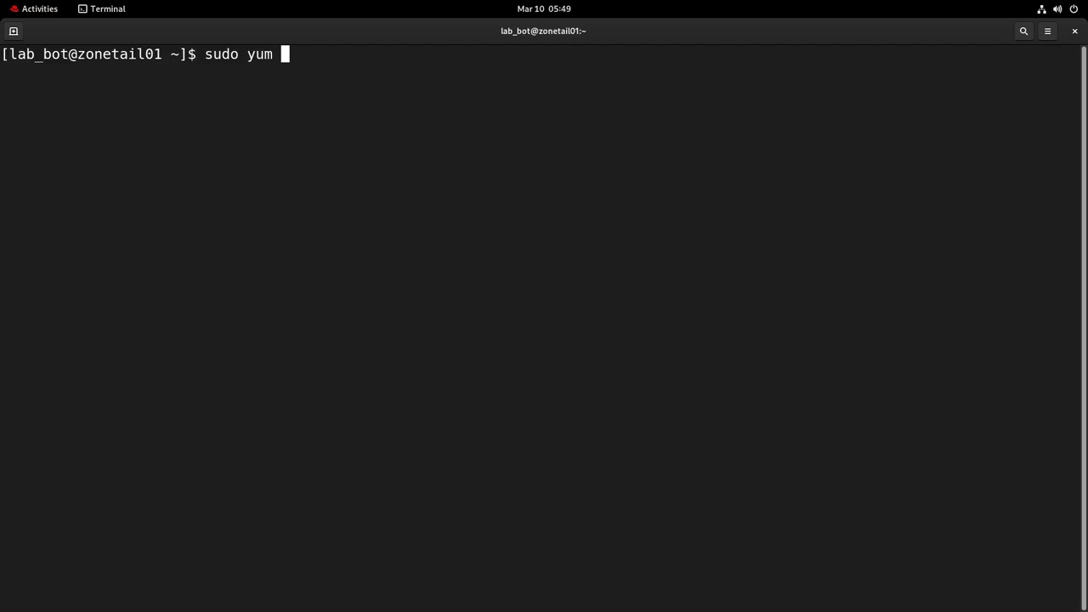
text(search *ovo)
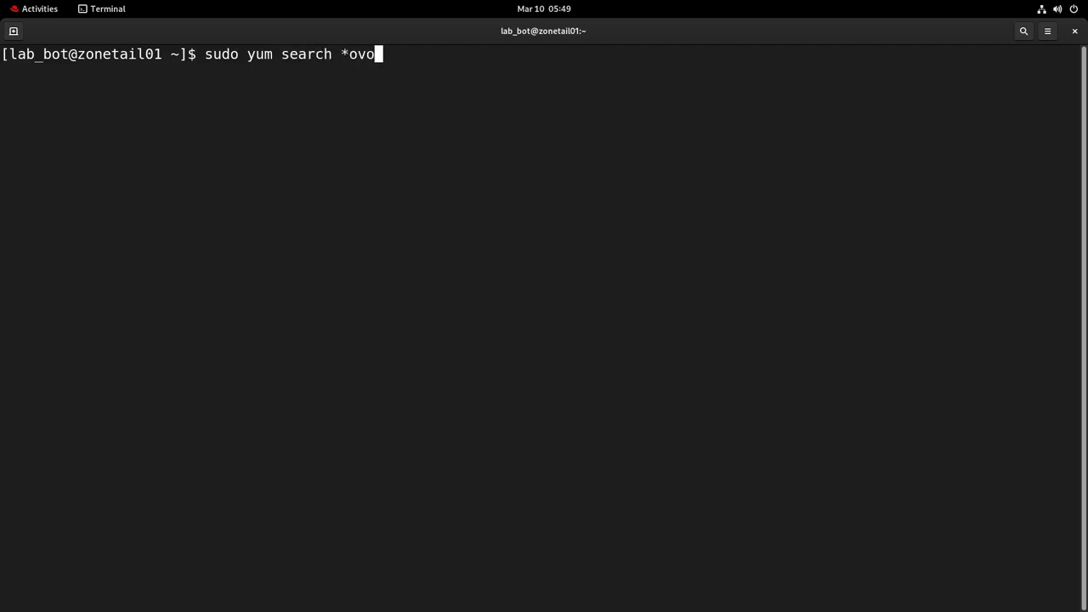
key(BackSpace)
text(pn*)
key(Return)
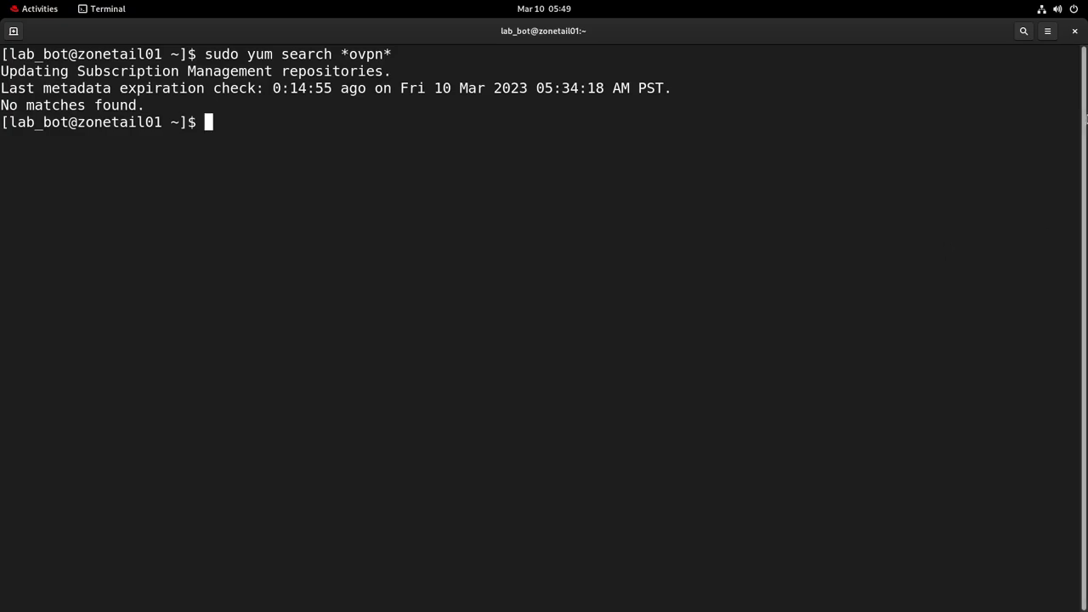
Check the options for adding a VPN in the wired network settings, cancel, and return to the terminal.
click(1056, 9)
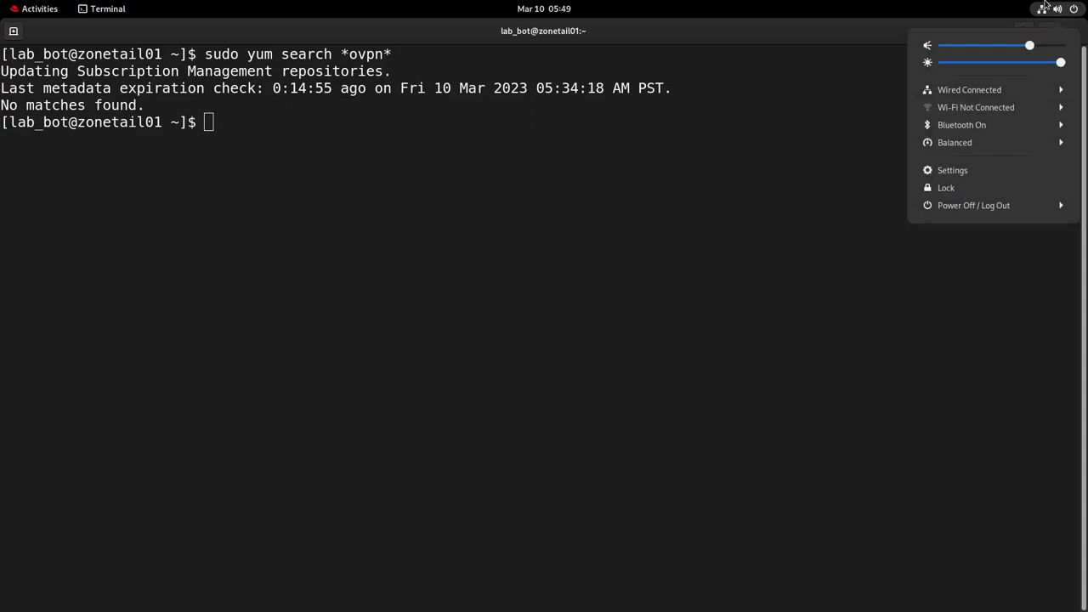
click(1044, 90)
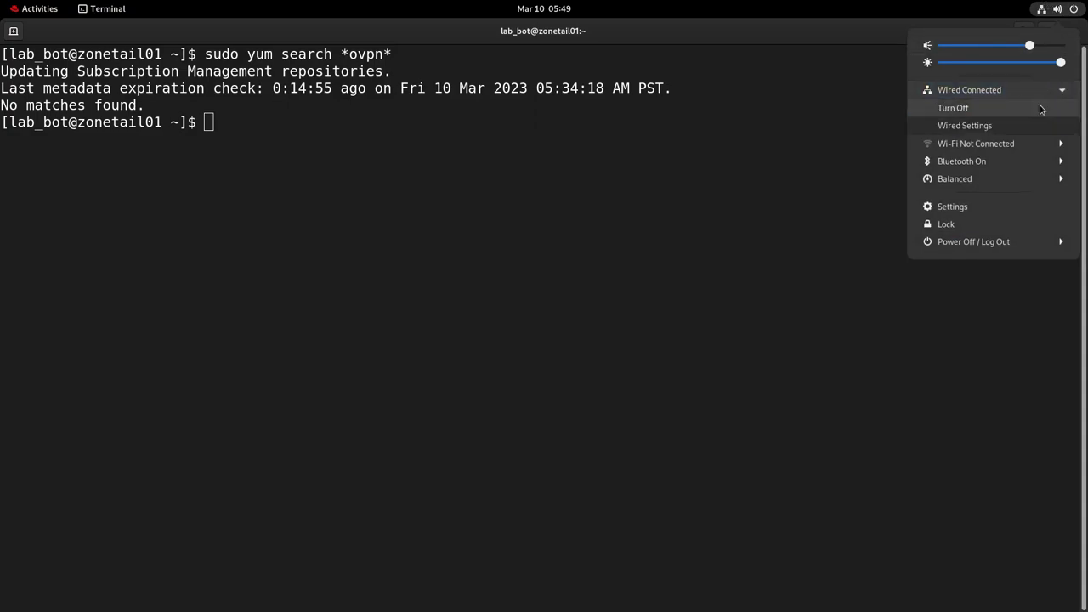
click(1027, 125)
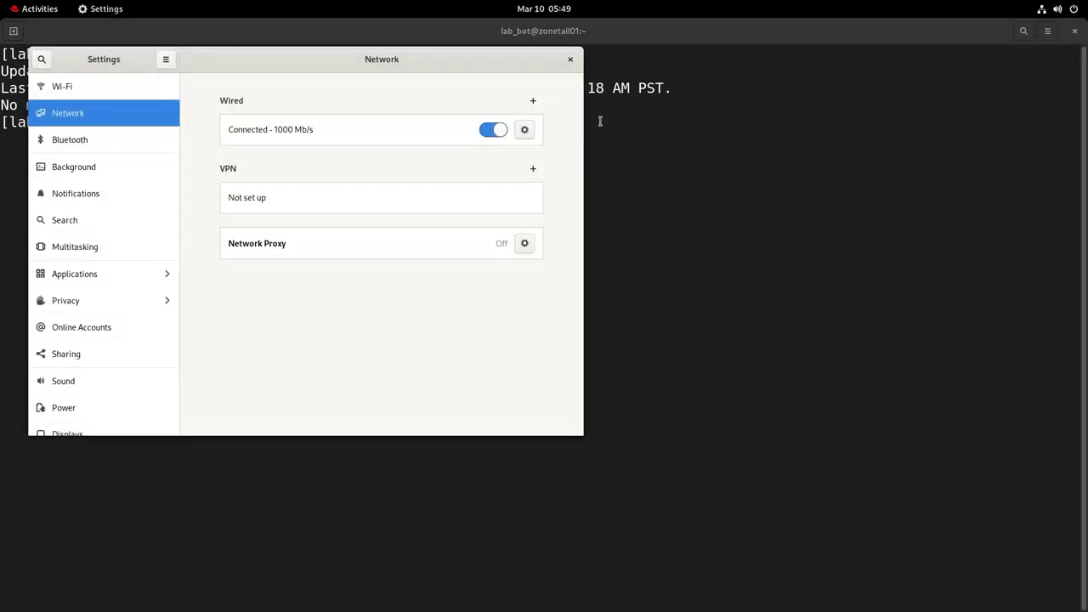
click(534, 168)
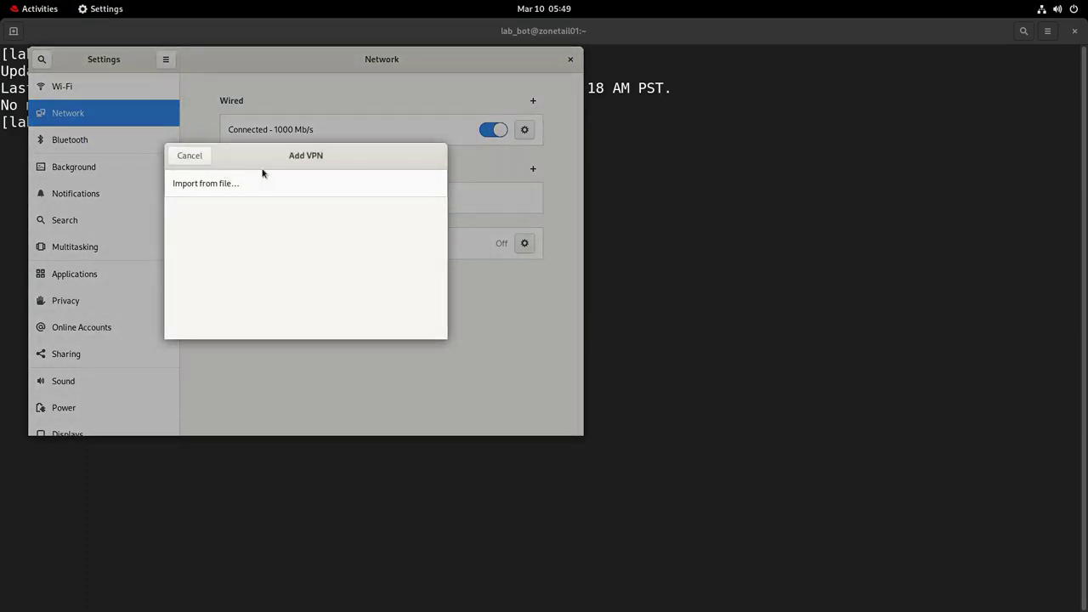
click(197, 156)
drag(385, 65, 653, 220)
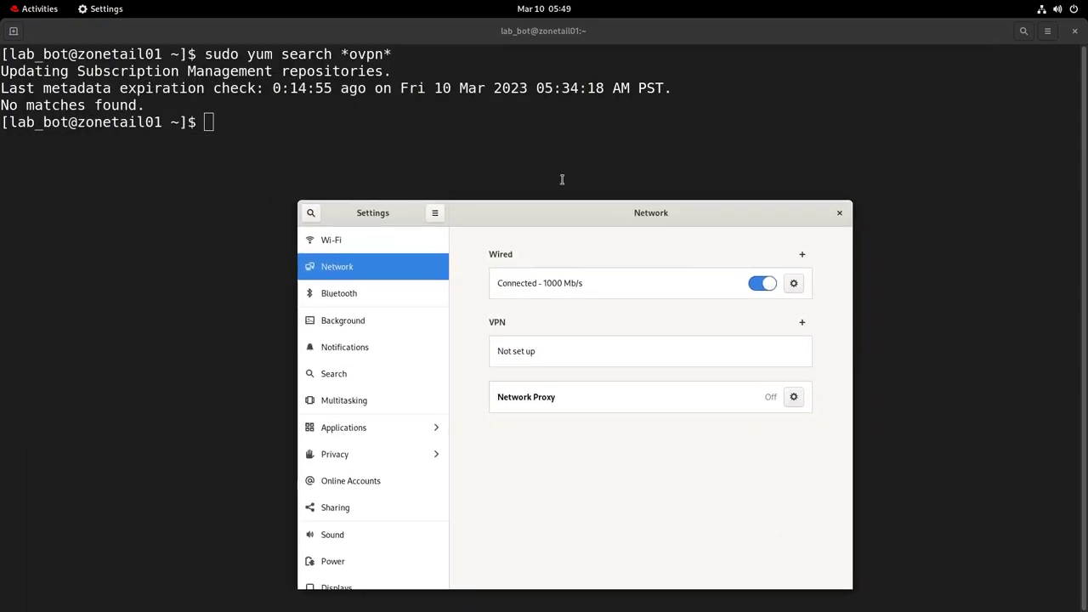
click(418, 142)
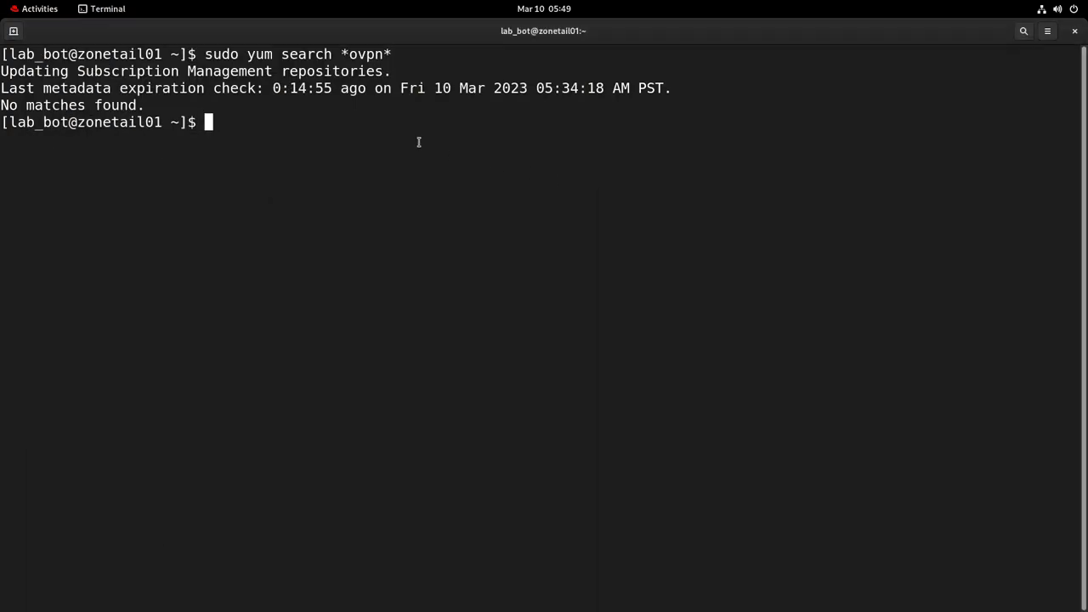
text(ops)
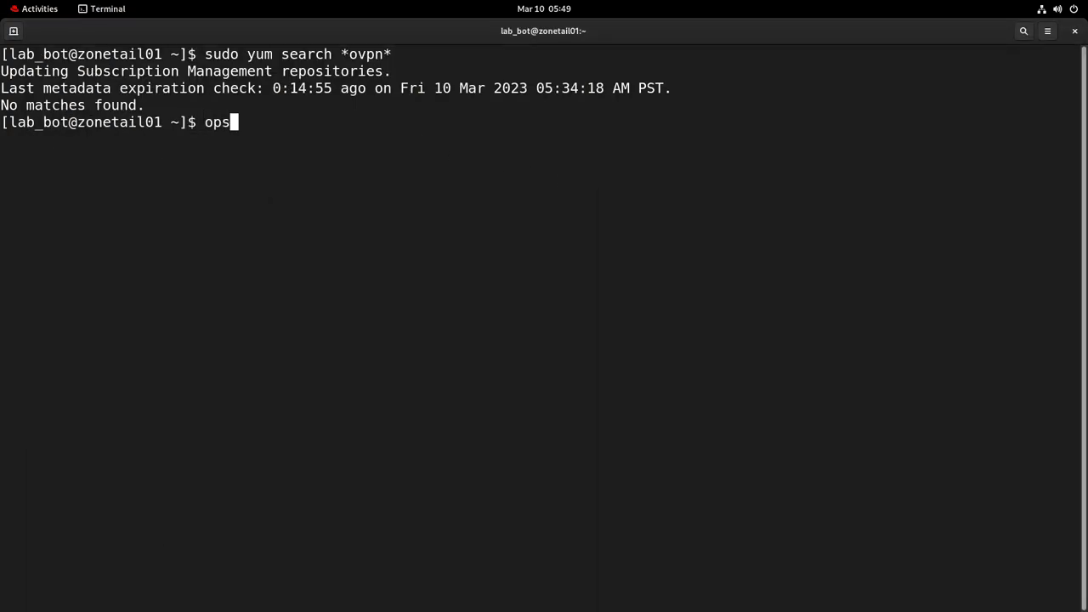
key(BackSpace)
key(BackSpace)
key(BackSpace)
Recall the previous yum search command and rework it into "sudo yum install ovpn-c".
key(Up)
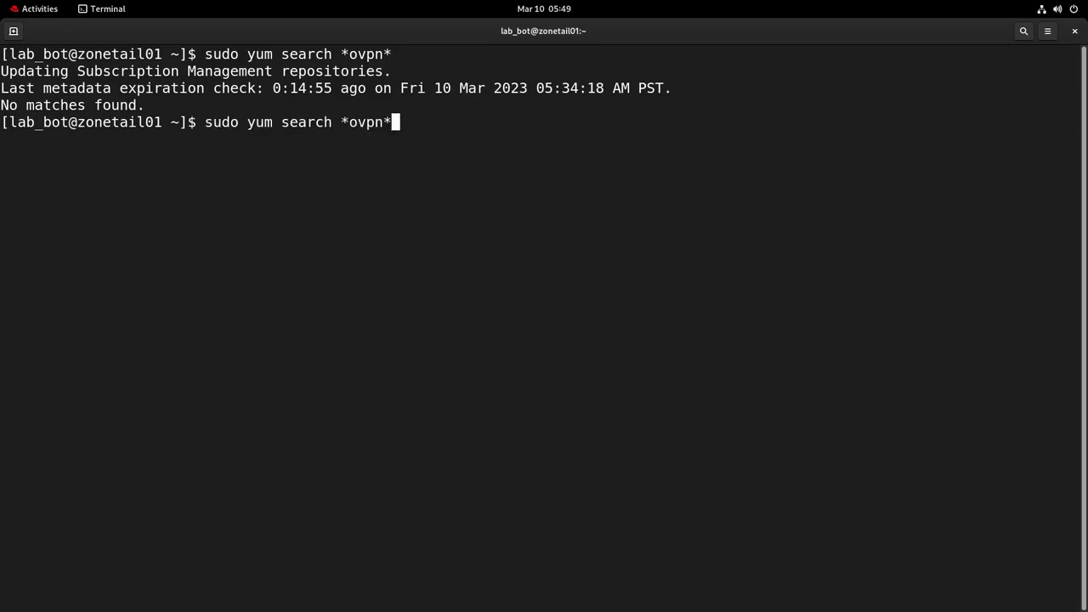
key(Left)
key(Left)
key(Left)
key(Left)
key(Left)
key(BackSpace)
key(BackSpace)
key(BackSpace)
key(BackSpace)
key(BackSpace)
key(BackSpace)
key(BackSpace)
key(BackSpace)
text(isntal)
key(BackSpace)
key(BackSpace)
key(BackSpace)
key(BackSpace)
key(BackSpace)
key(BackSpace)
text(install)
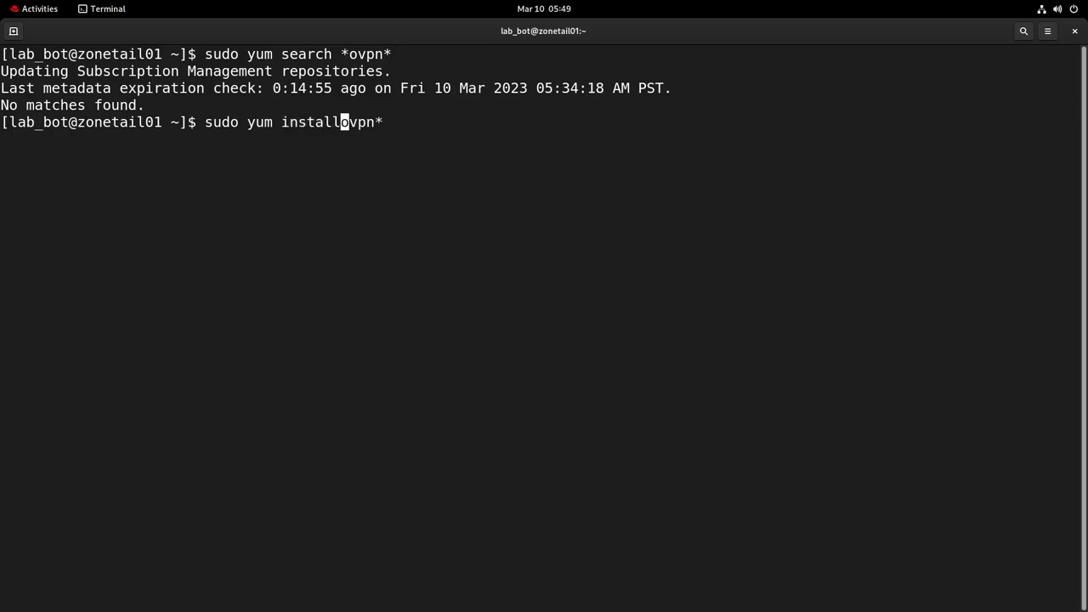
key(Right)
key(Right)
key(Right)
key(Right)
key(Right)
key(BackSpace)
text(-c)
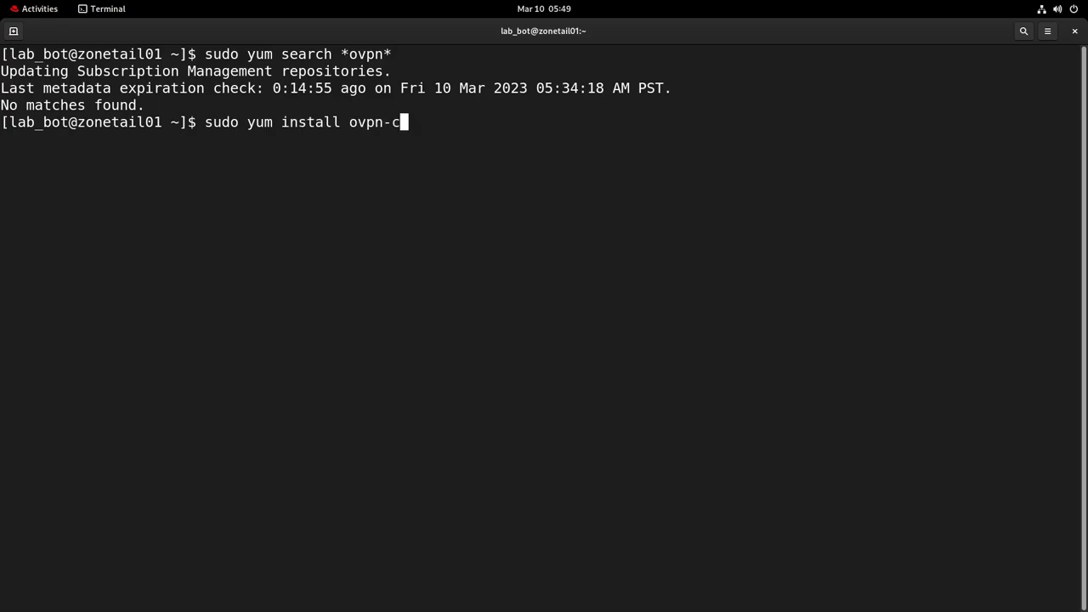